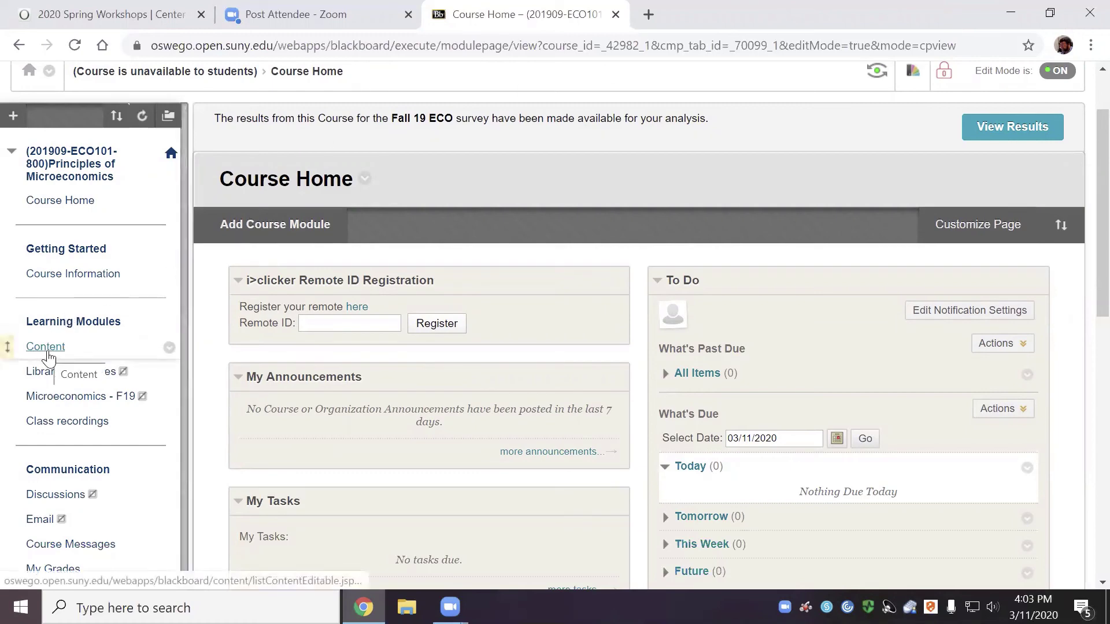
Start a new Content Folder from Build Content in the Microeconomics course's Content area
click(46, 348)
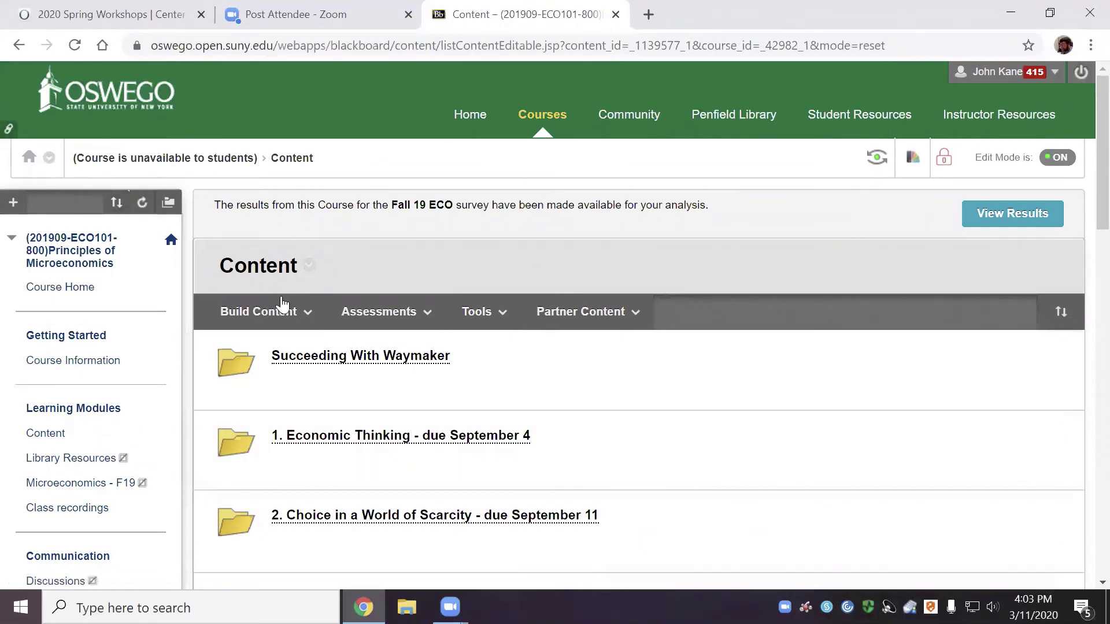
click(276, 312)
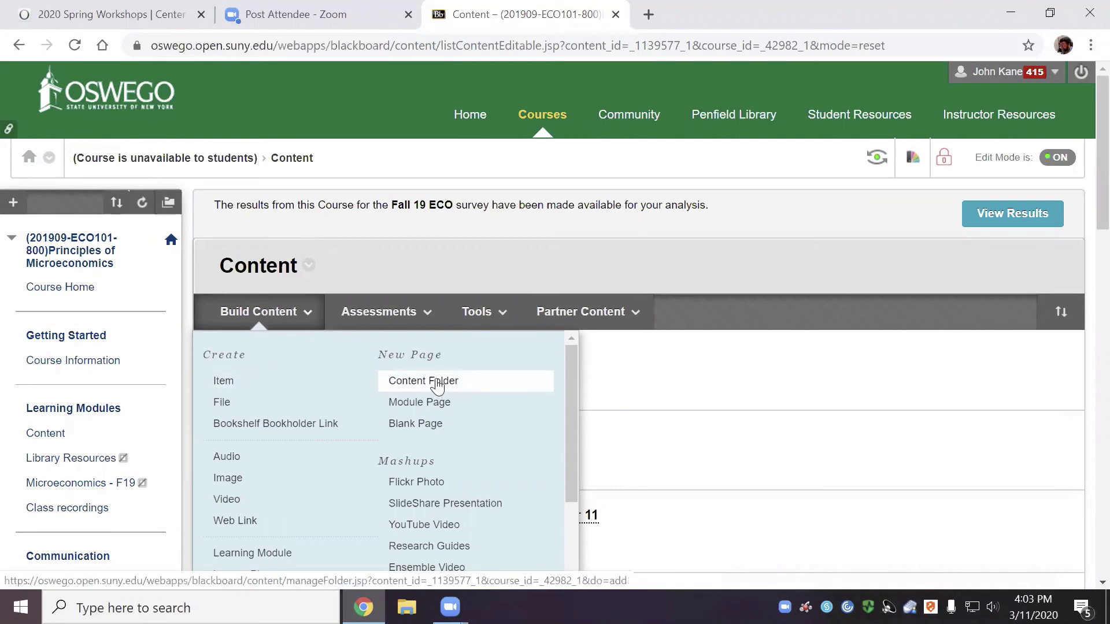
click(437, 384)
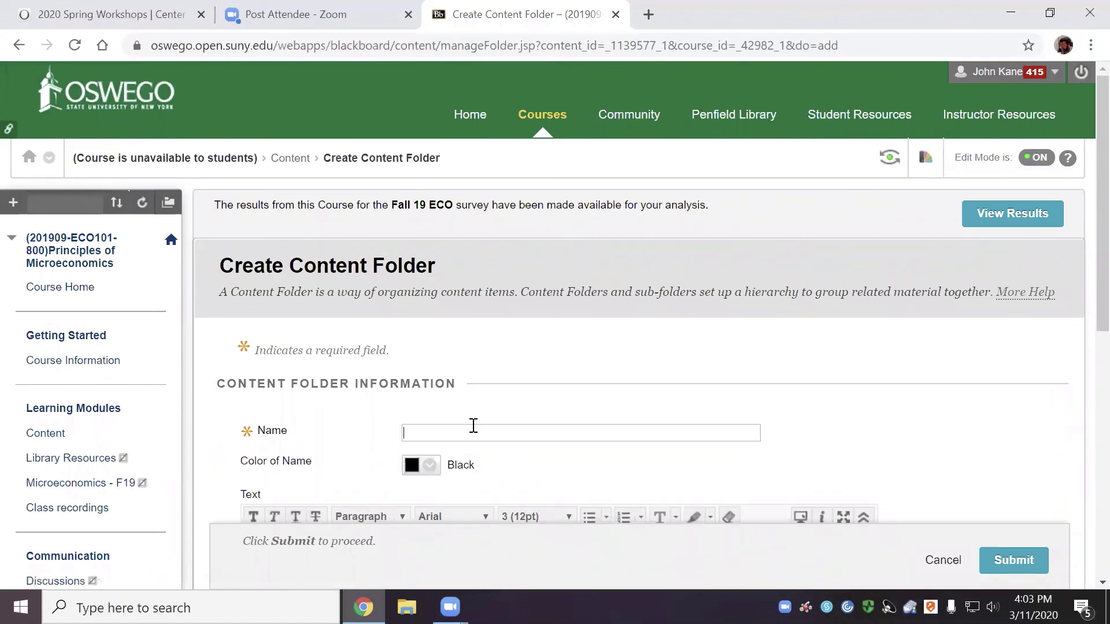
Create the folder 'test' with Permit Users to View this Content set to No
text(test)
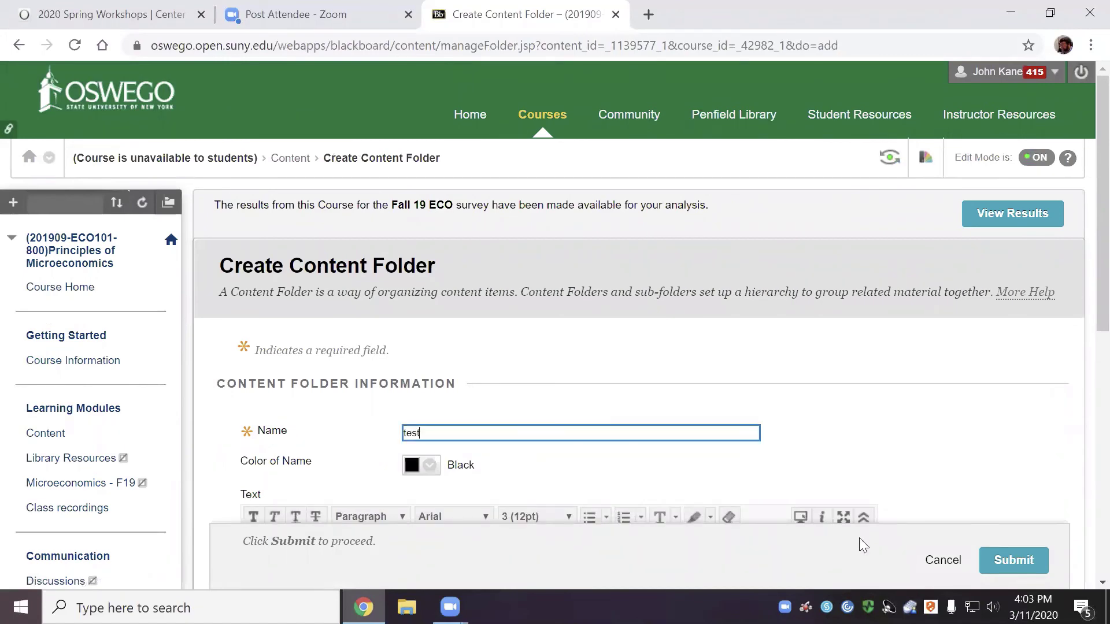
scroll(864, 543, down, 2)
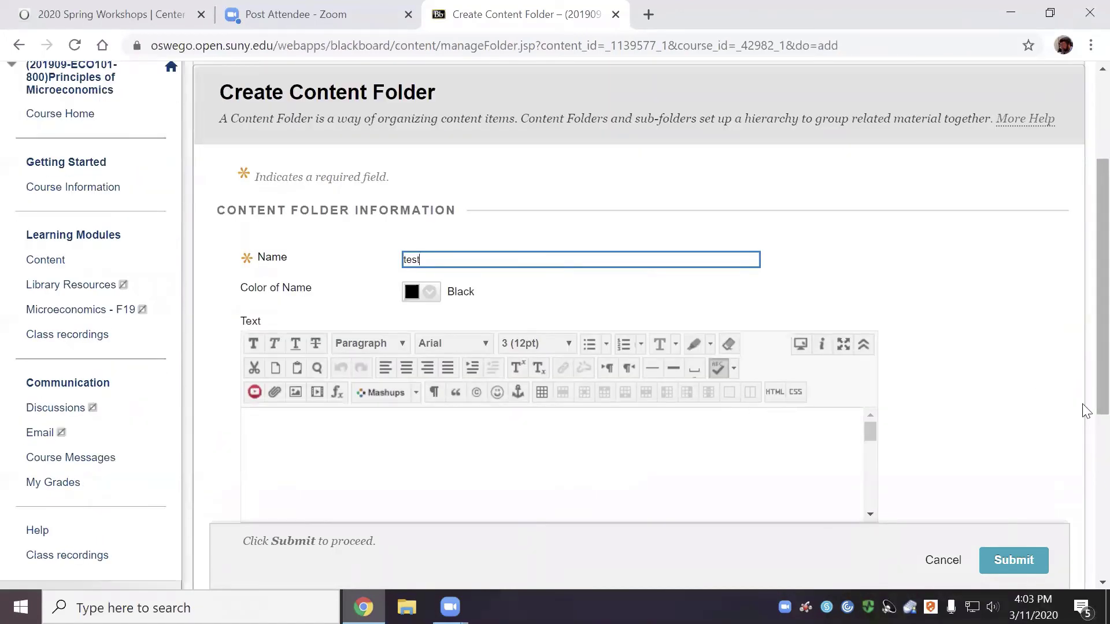
scroll(1056, 363, down, 1)
scroll(1056, 363, down, 1)
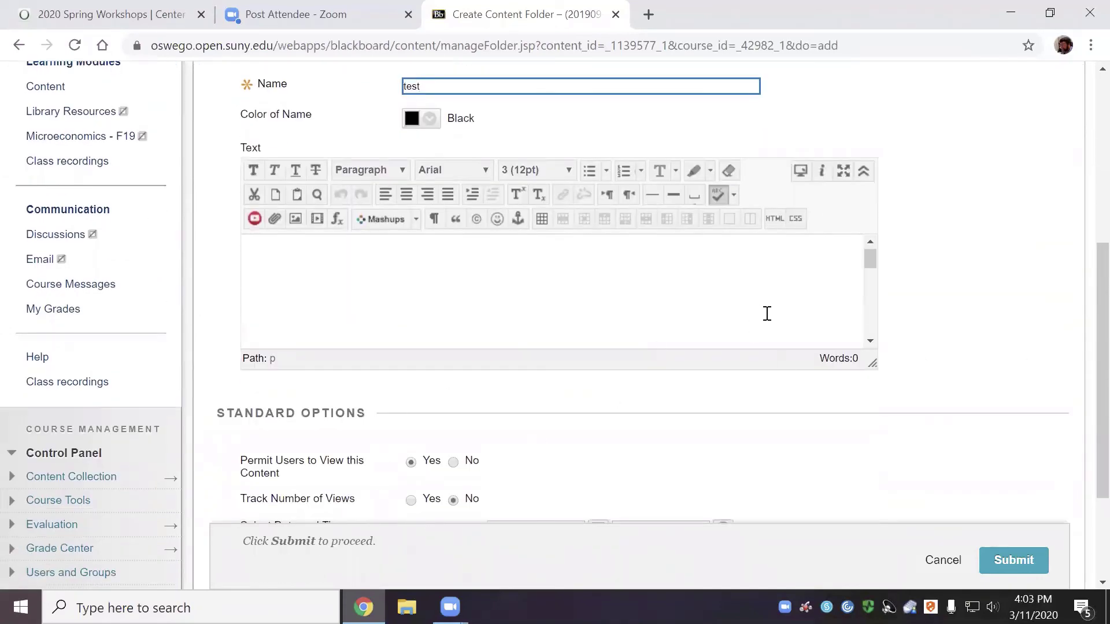
scroll(763, 312, down, 1)
click(454, 462)
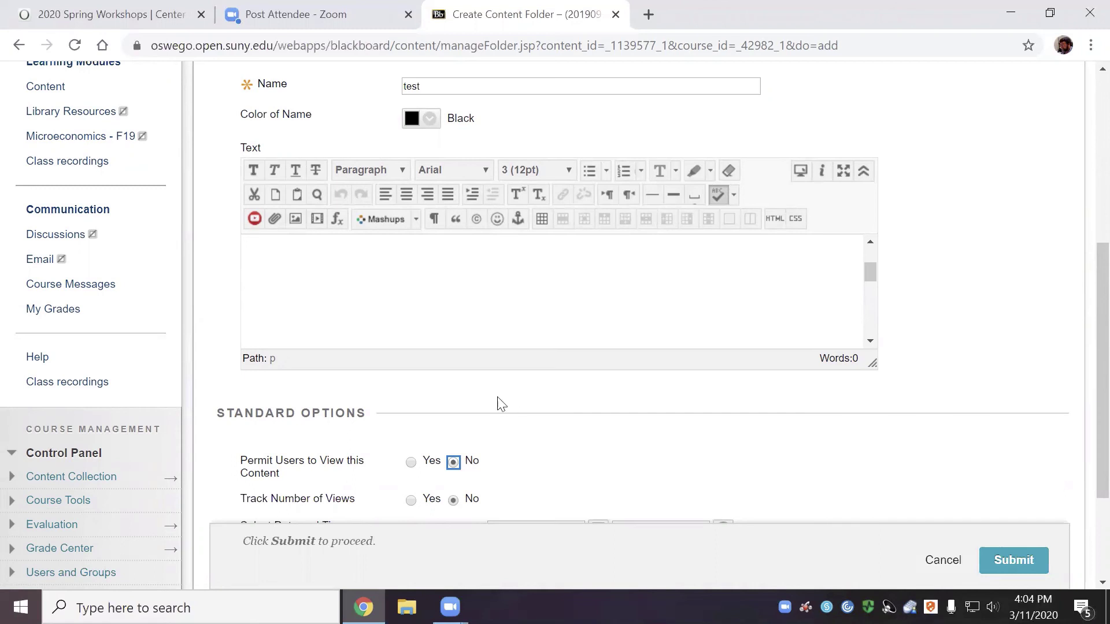
scroll(510, 441, down, 2)
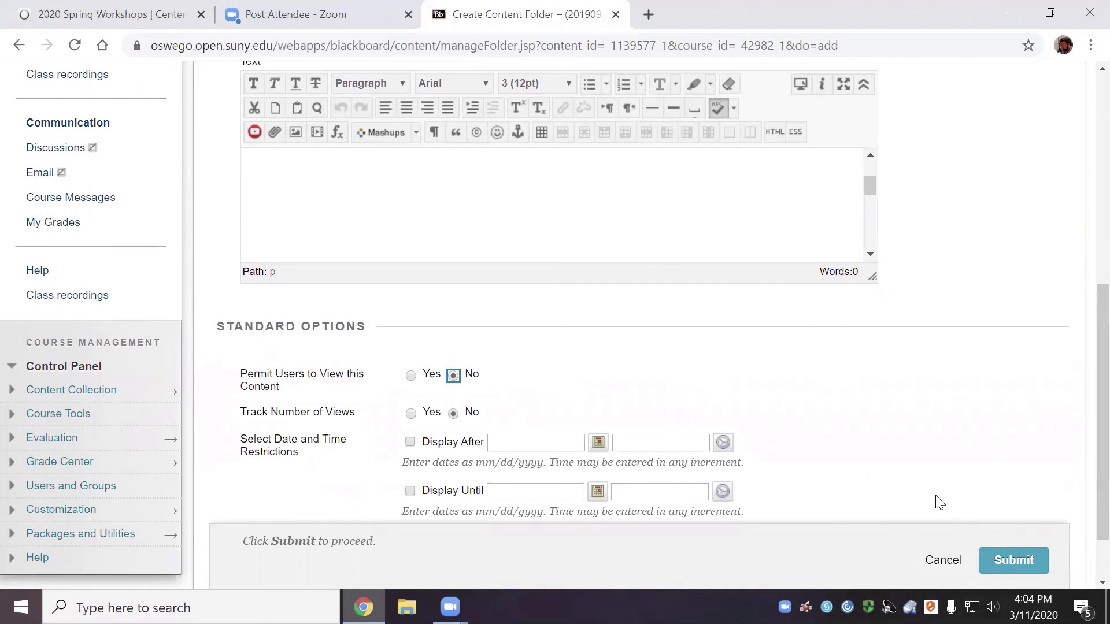
click(1027, 561)
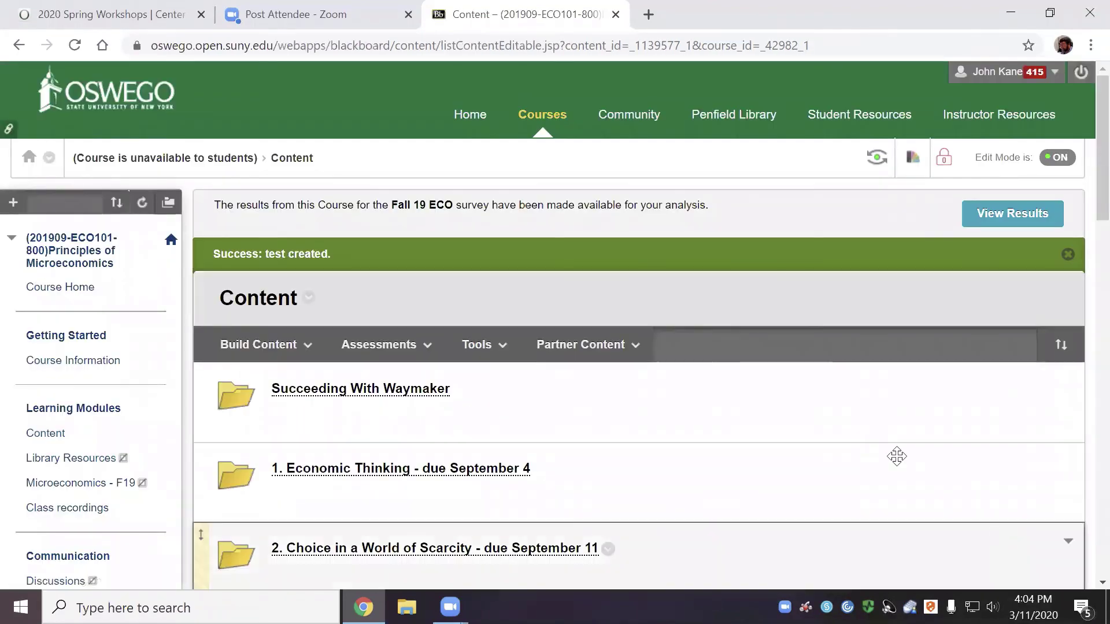
Enter the 'test' folder and expand its Assessments menu
scroll(817, 370, down, 3)
scroll(817, 368, down, 15)
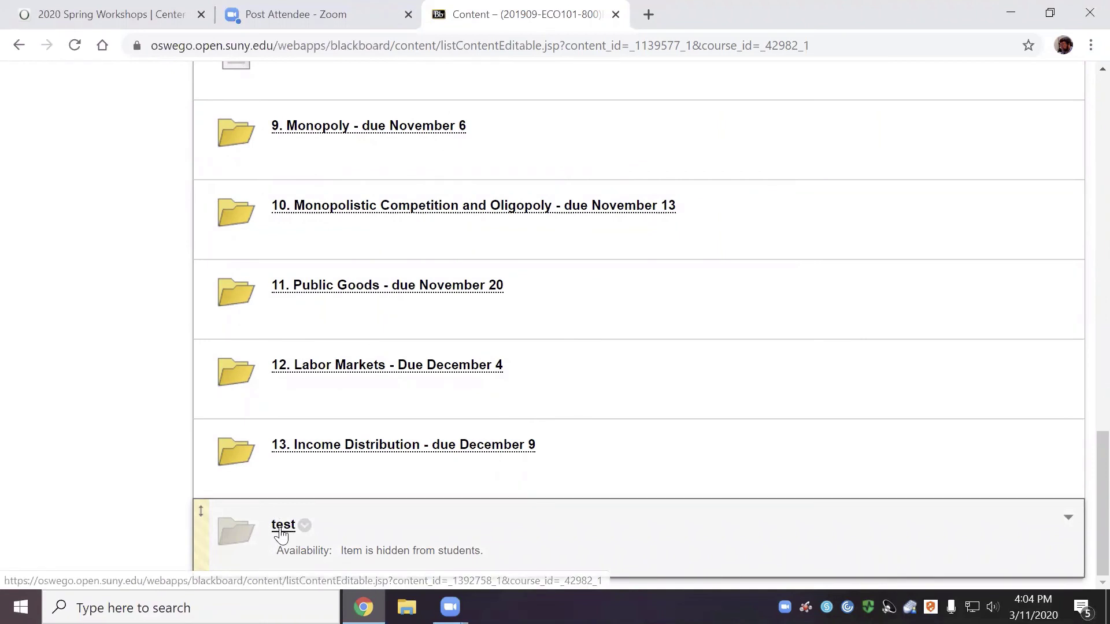
click(286, 530)
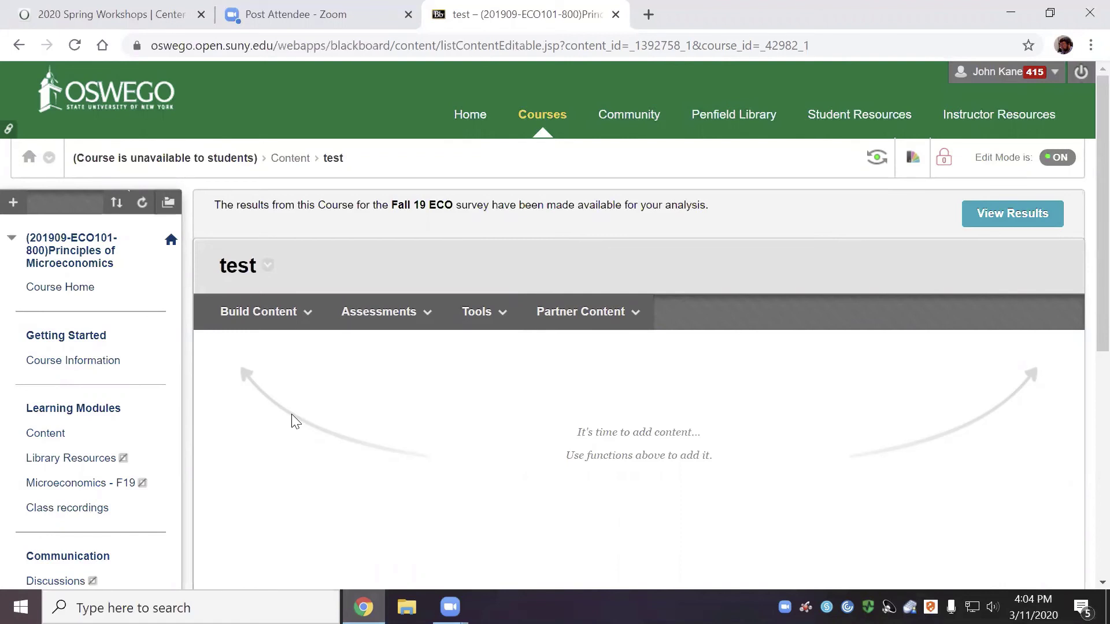
click(352, 318)
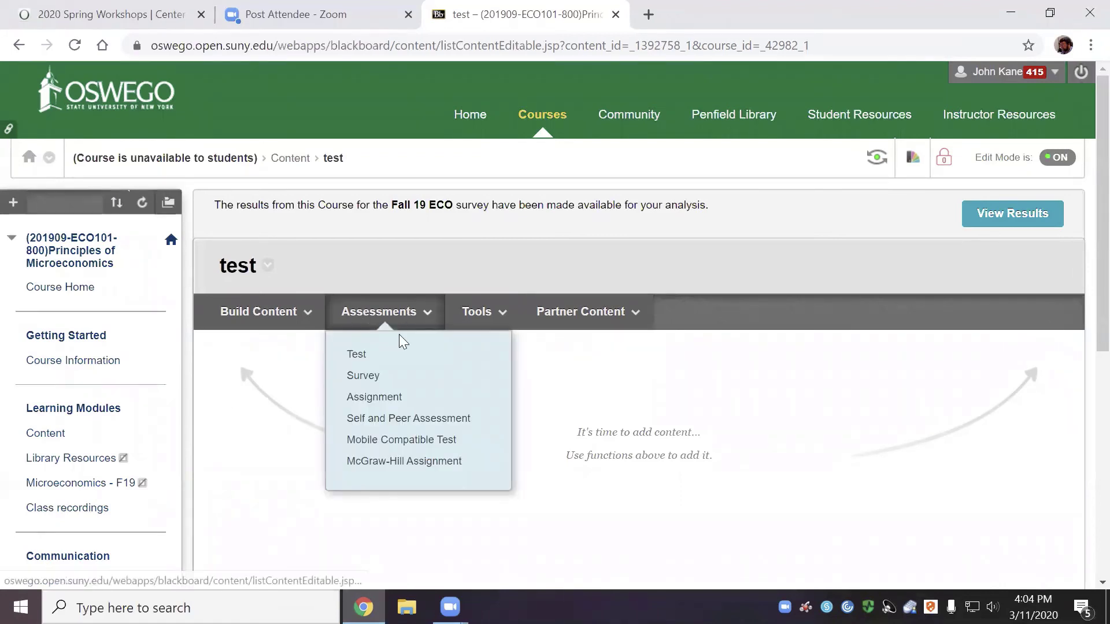
Choose Test from Assessments and create a brand-new test
click(357, 354)
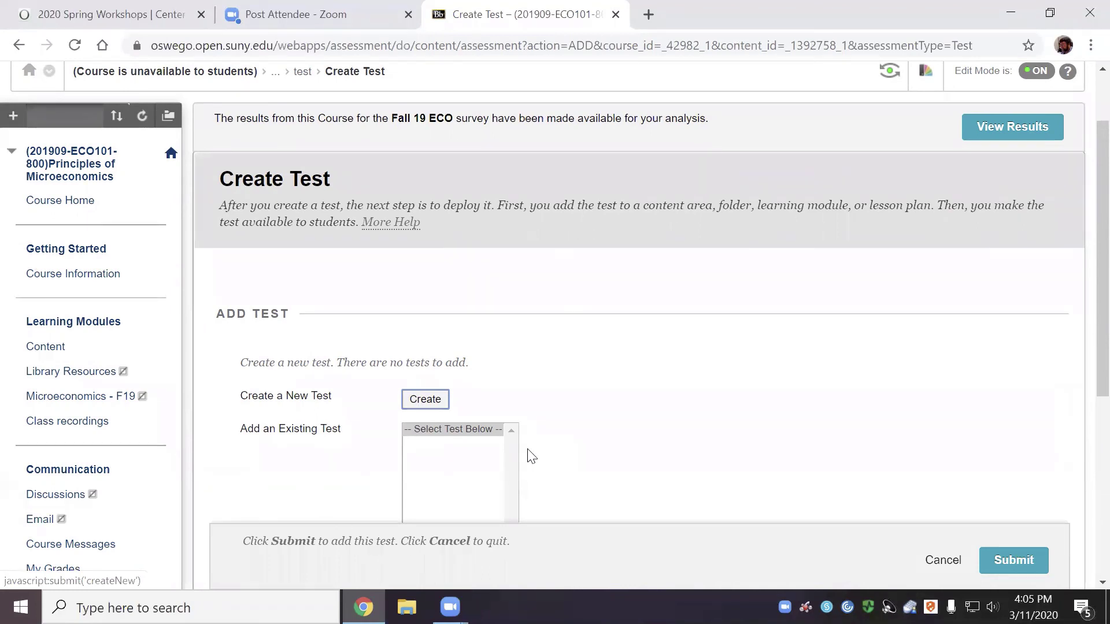
click(436, 397)
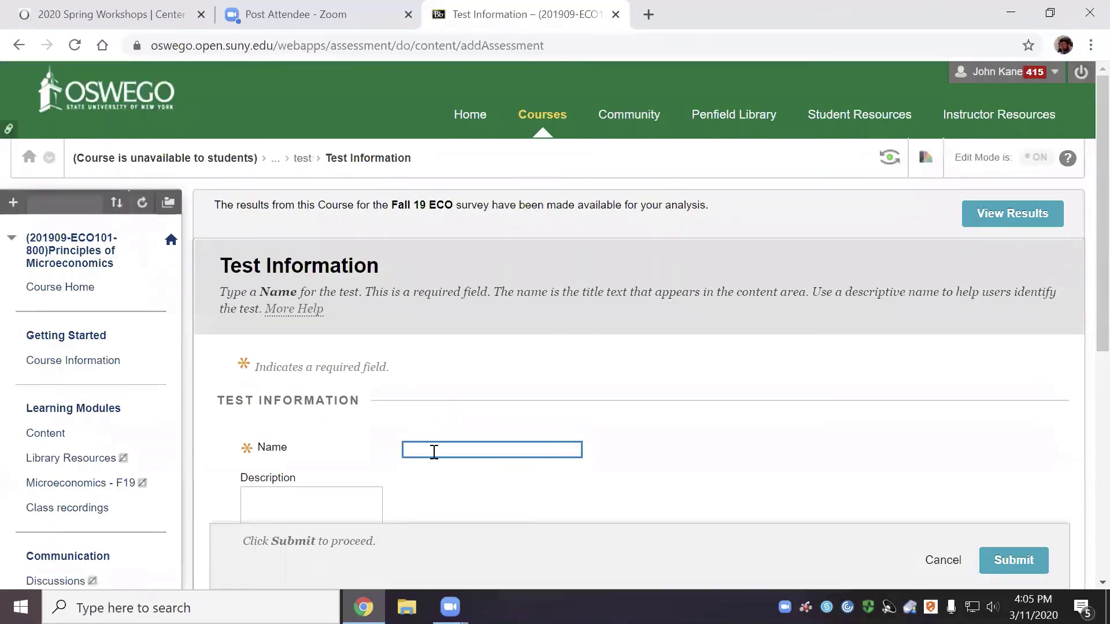
Name the new test 'Test 1'
click(435, 450)
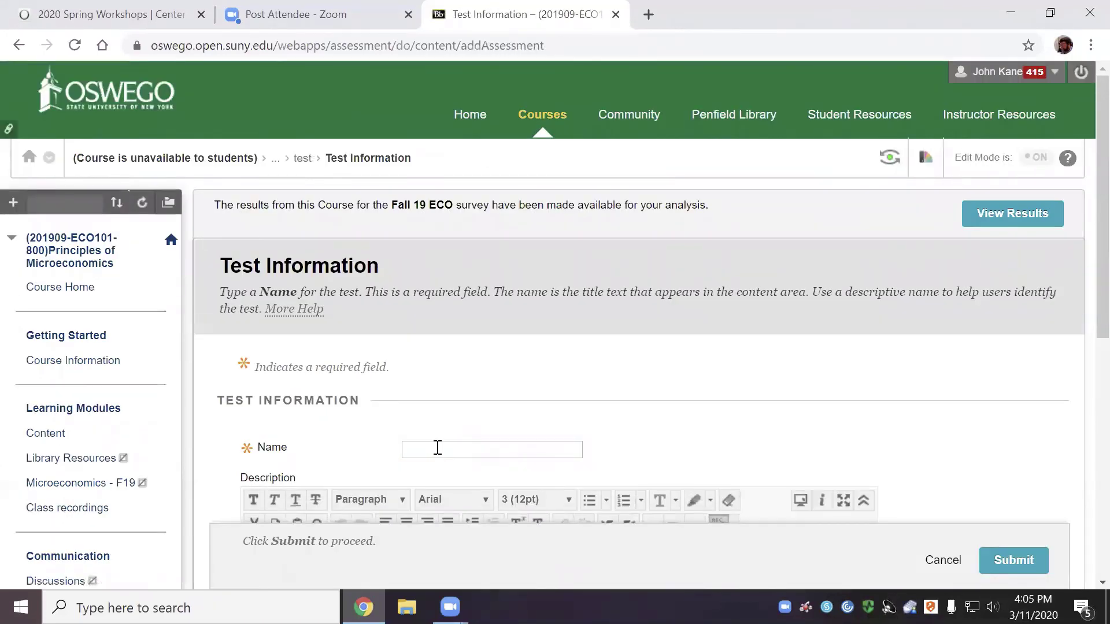
text(Test 1)
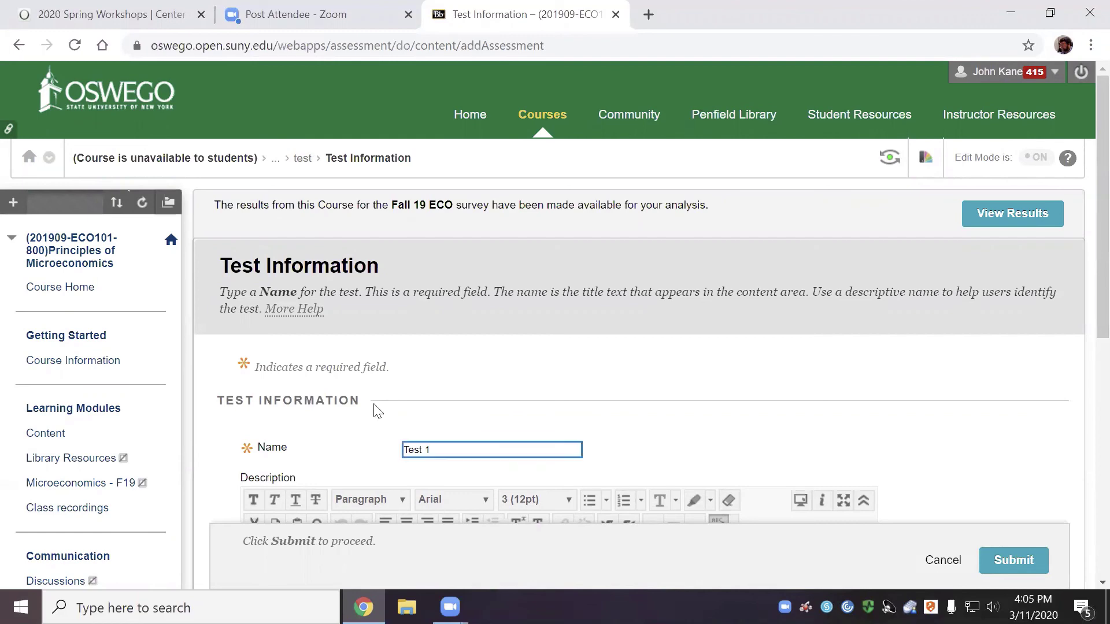
scroll(665, 417, down, 1)
scroll(668, 412, down, 2)
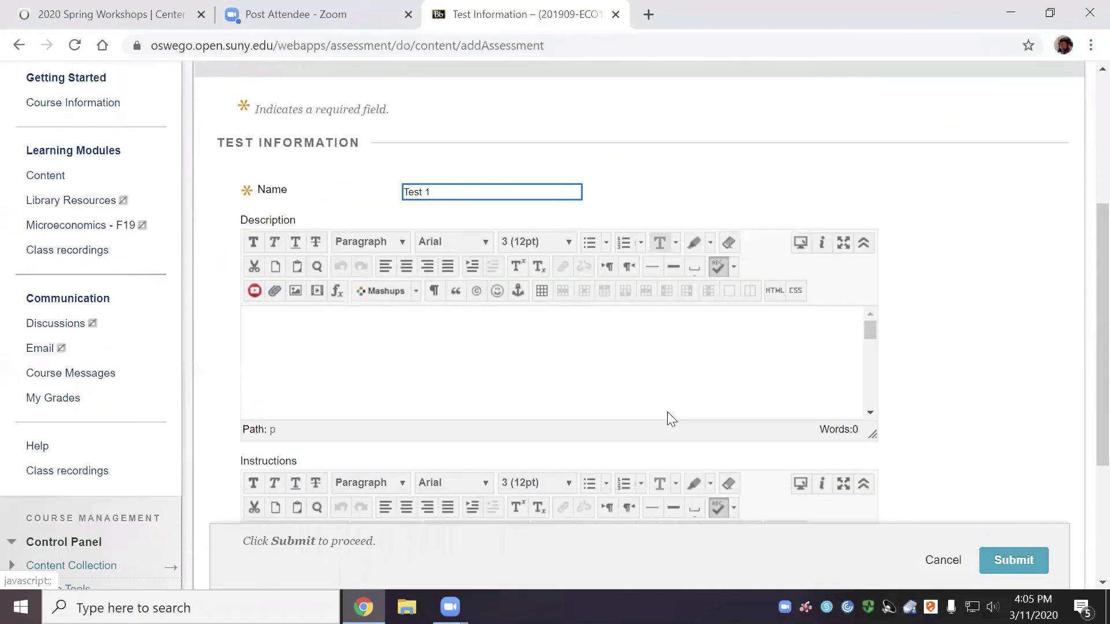
Describe the test as practice with what's been learned since the start of the semester
click(287, 328)
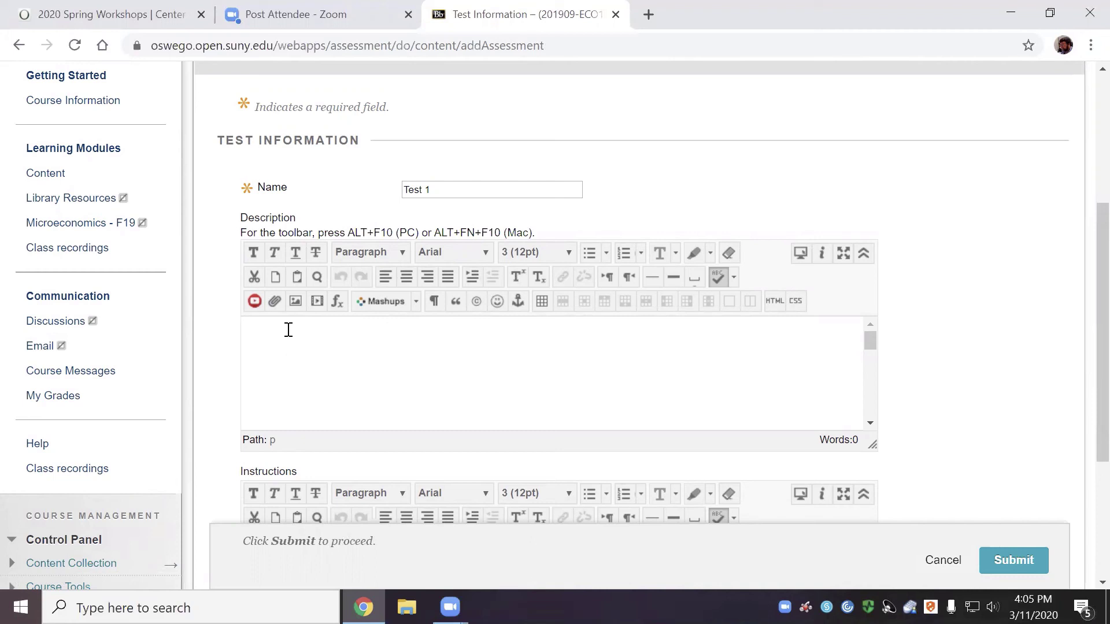
click(255, 324)
text(This test provides practice wi)
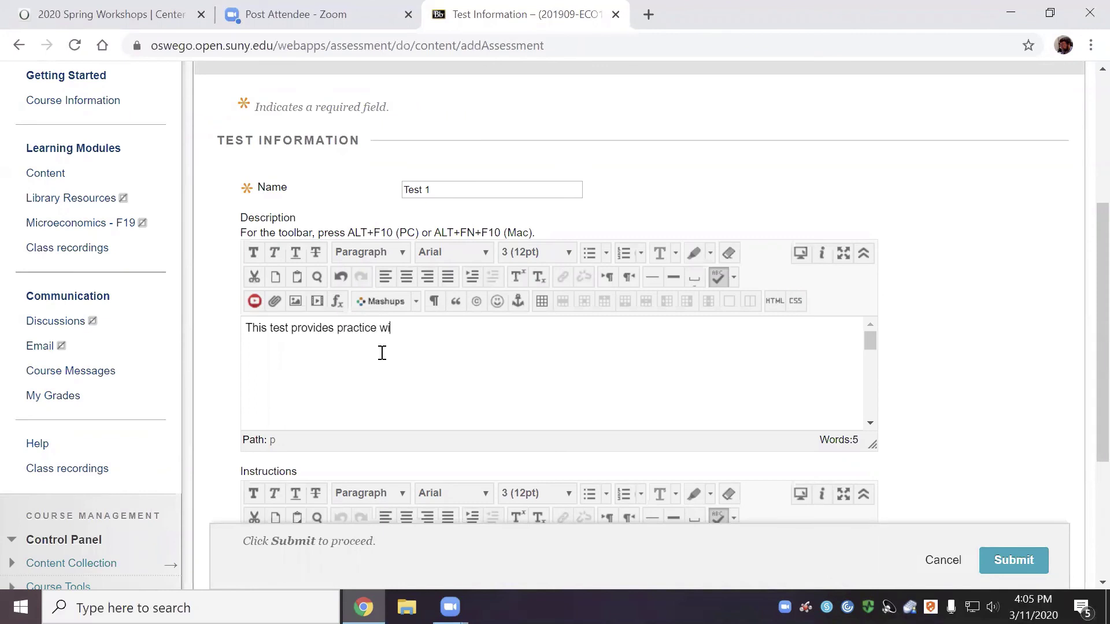
text(th the things we've le)
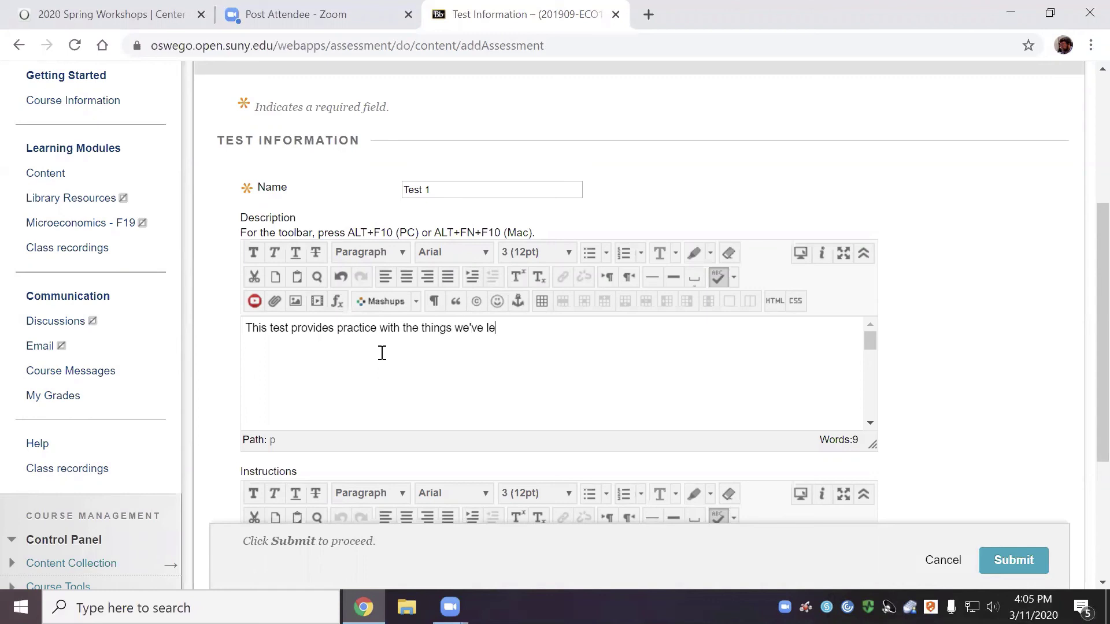
text(arned since the start)
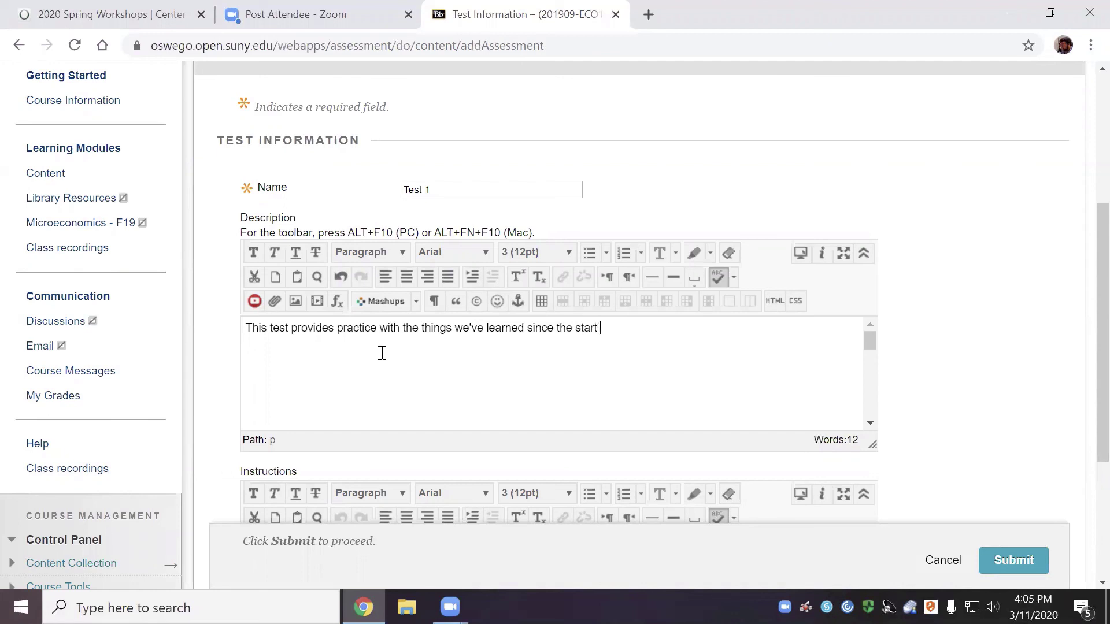
text( of the semester.)
scroll(483, 434, down, 3)
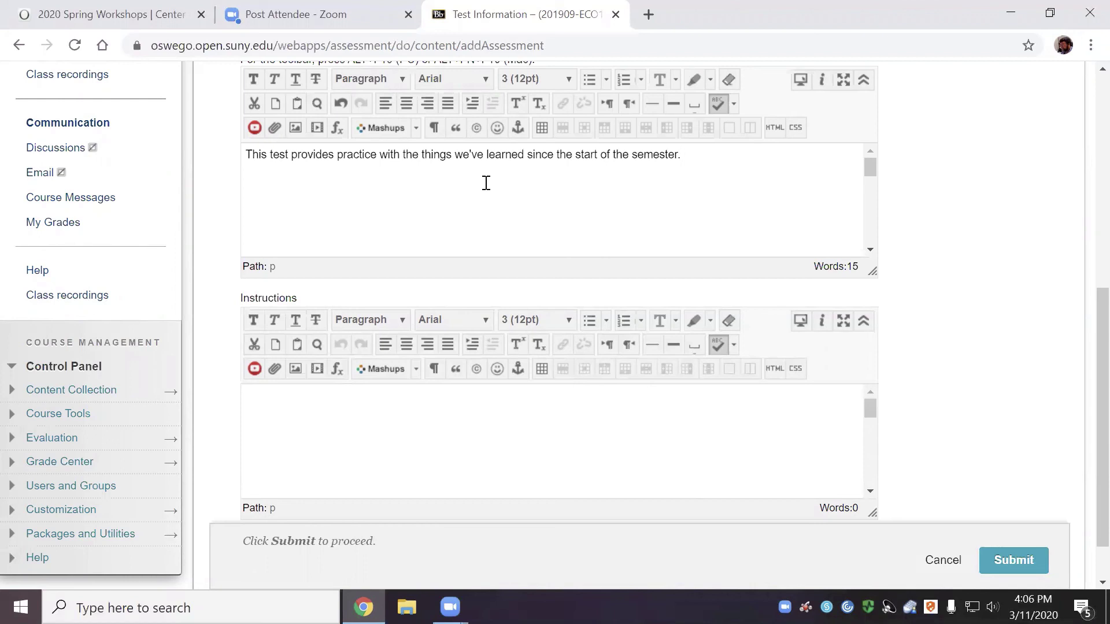
scroll(381, 402, down, 1)
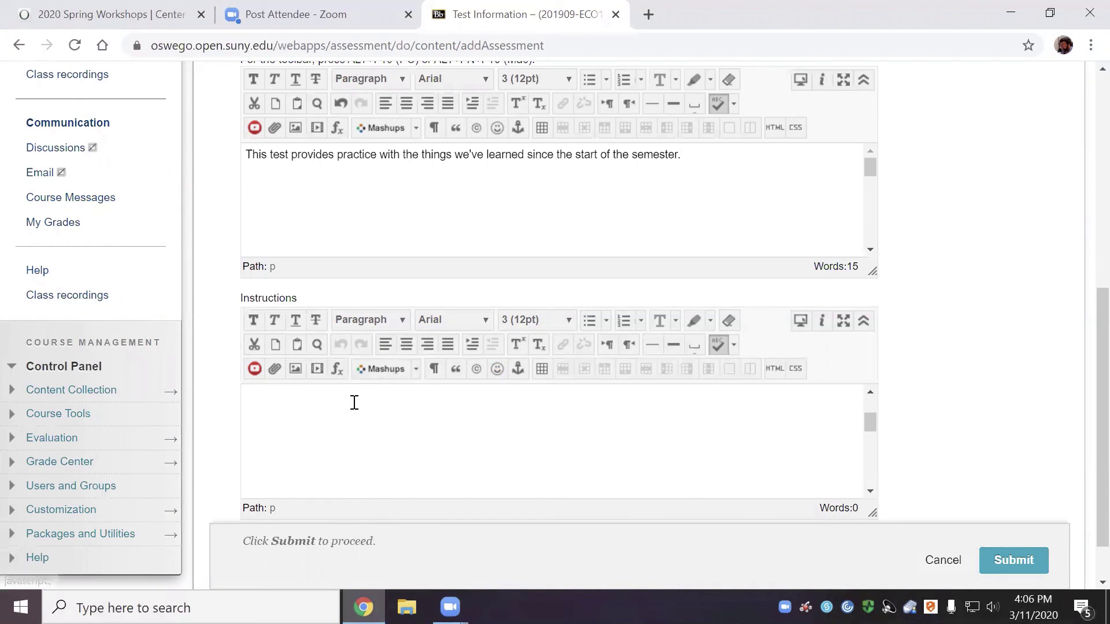
Add the instructions 'Please answer all of the following question.' and submit Test 1
click(355, 402)
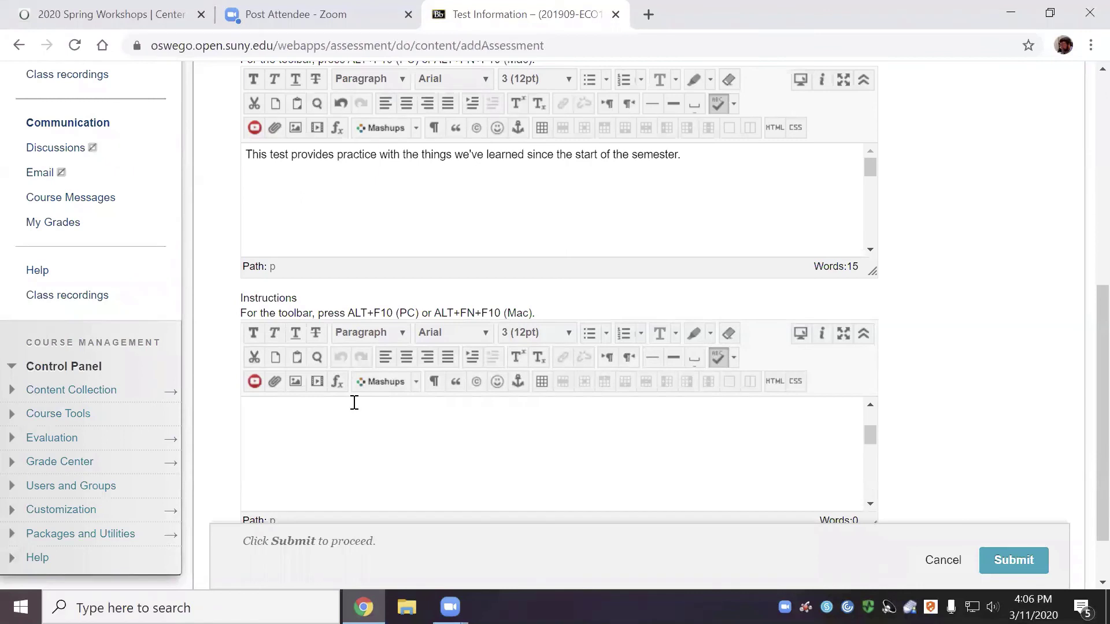
text(Please answer all of t)
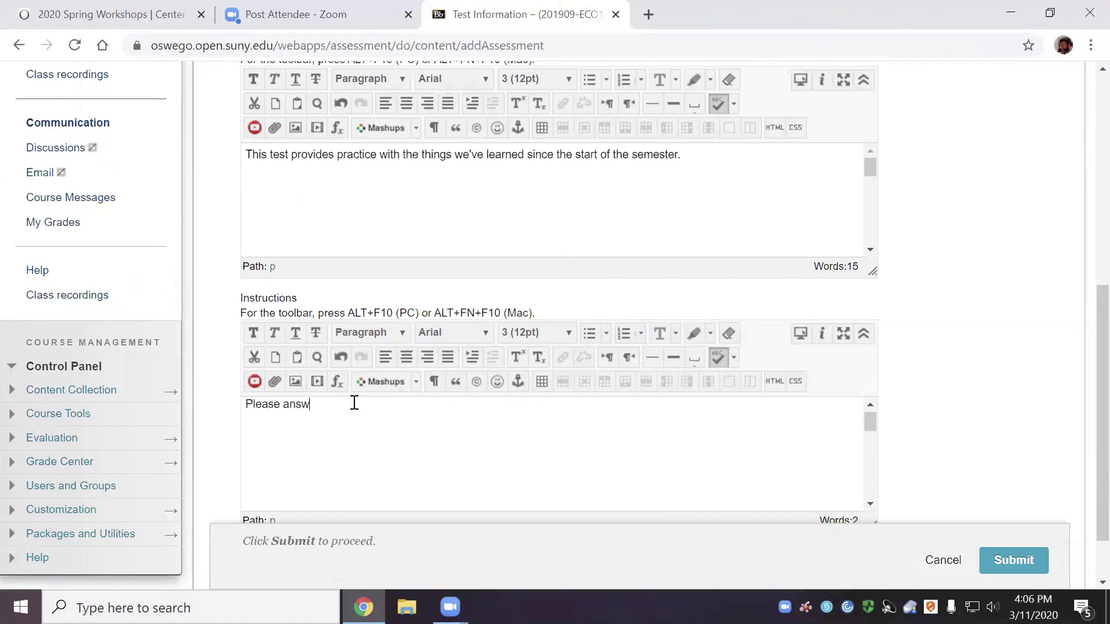
text(he following question.)
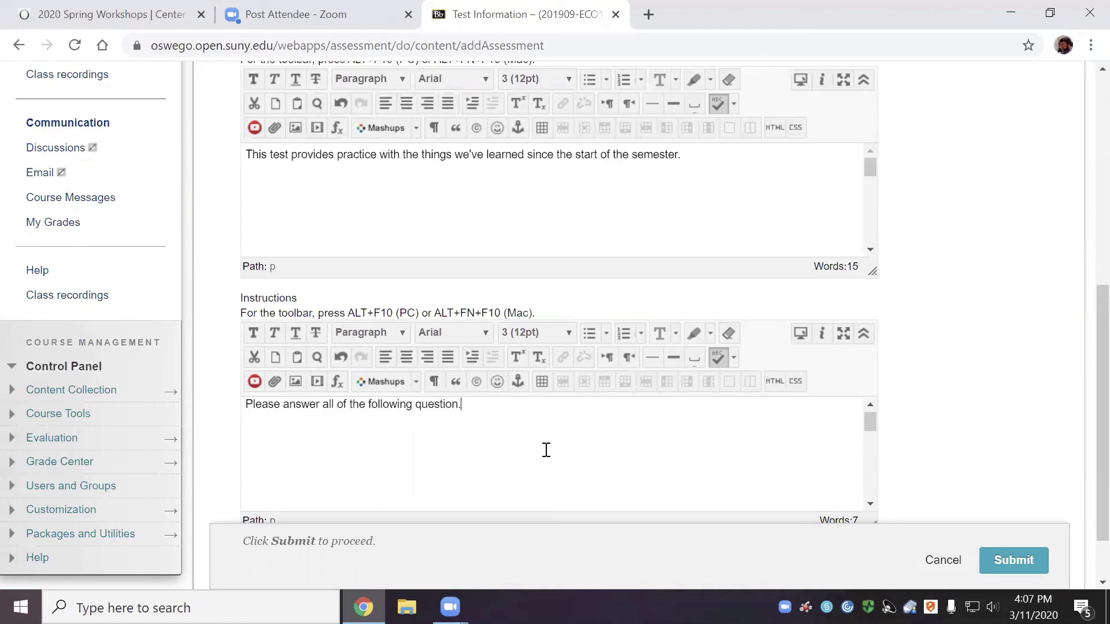
scroll(1043, 396, down, 2)
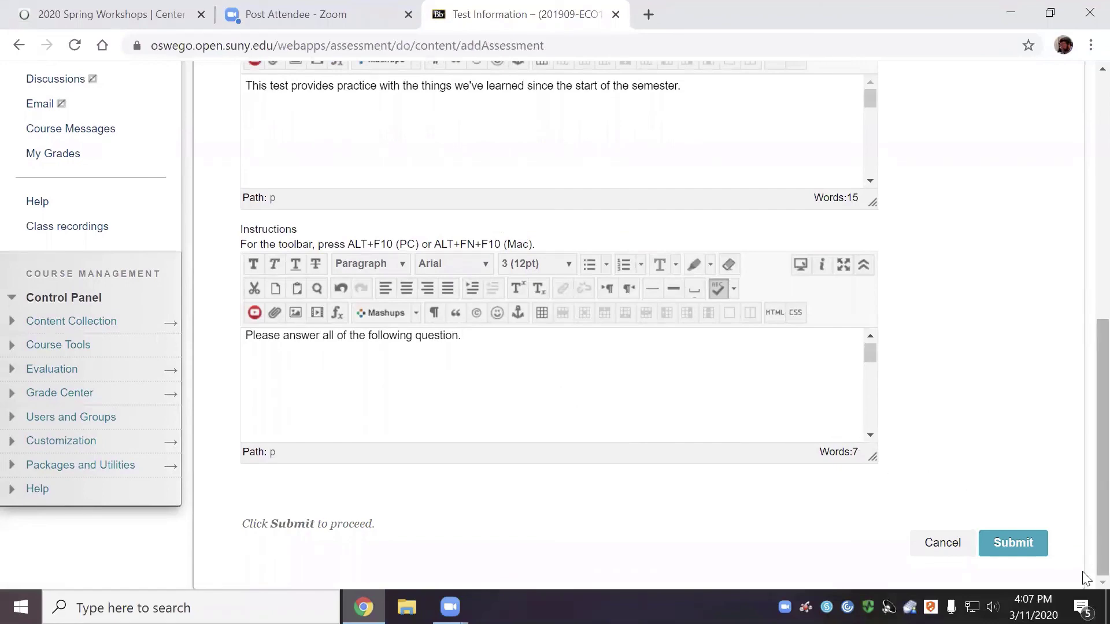
click(1003, 538)
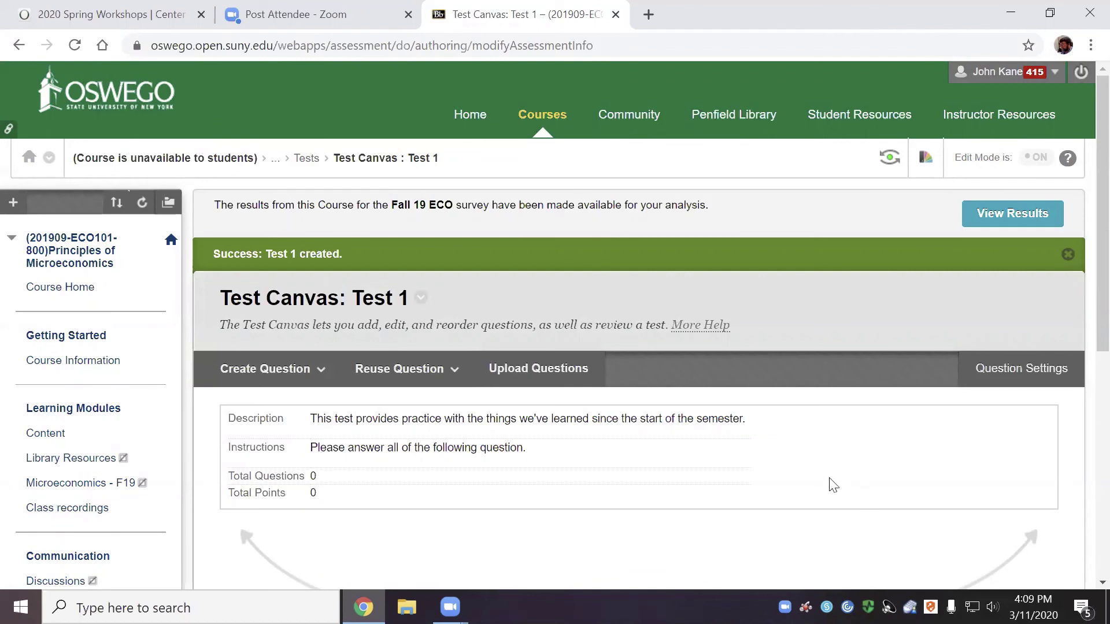
Open the Create Question dropdown on the Test 1 canvas
click(299, 373)
click(293, 385)
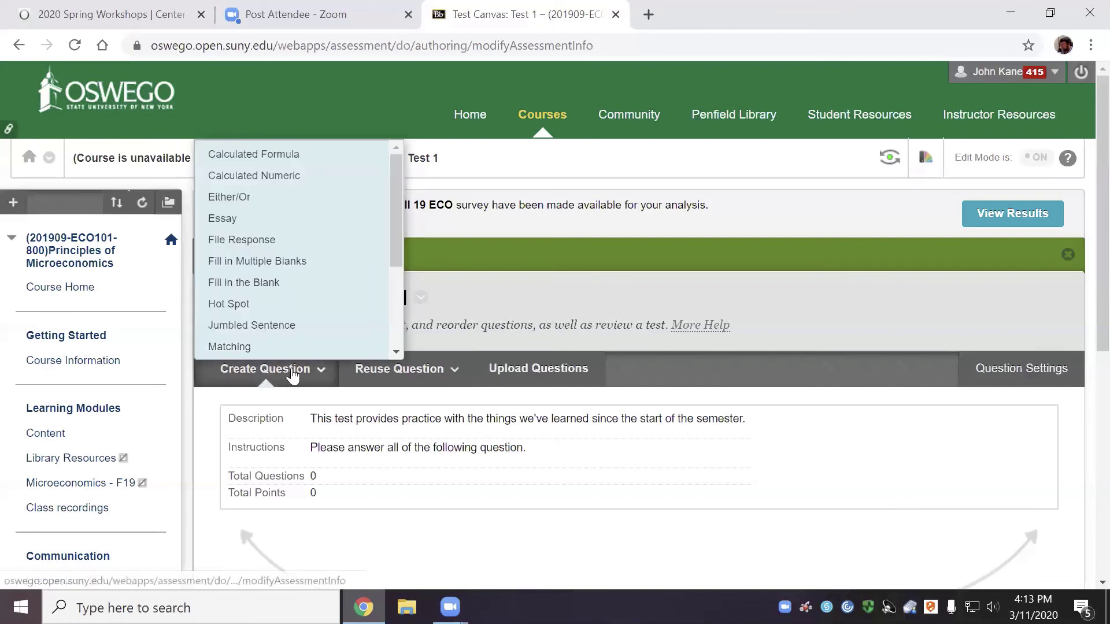
Preview the Jumbled Sentence and Matching question forms, cancelling each without saving
click(283, 328)
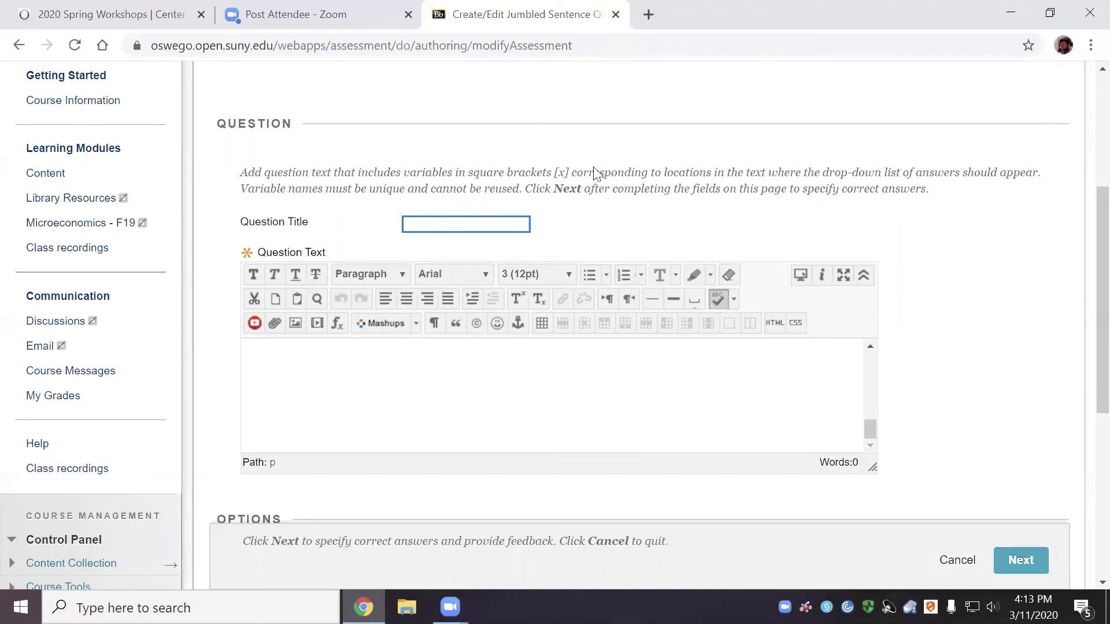
click(959, 560)
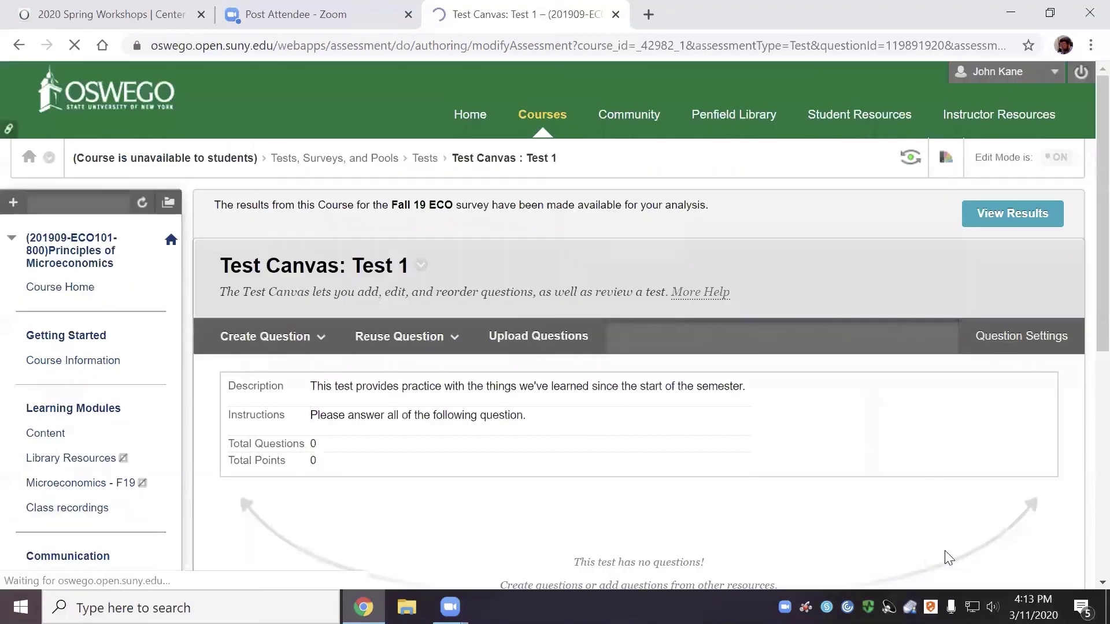
click(386, 341)
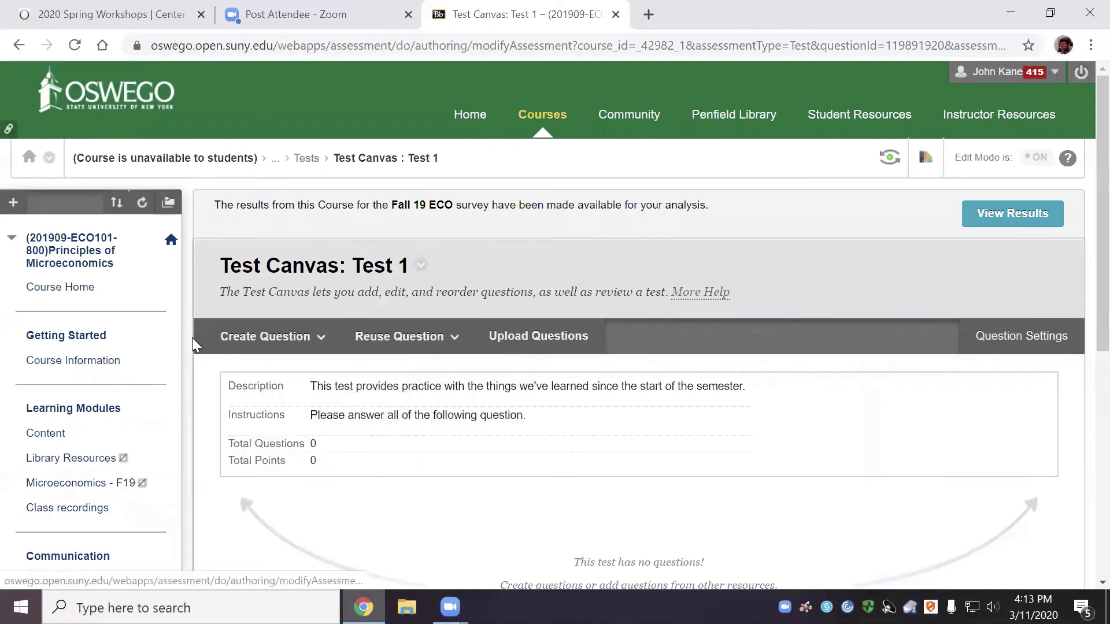
click(260, 337)
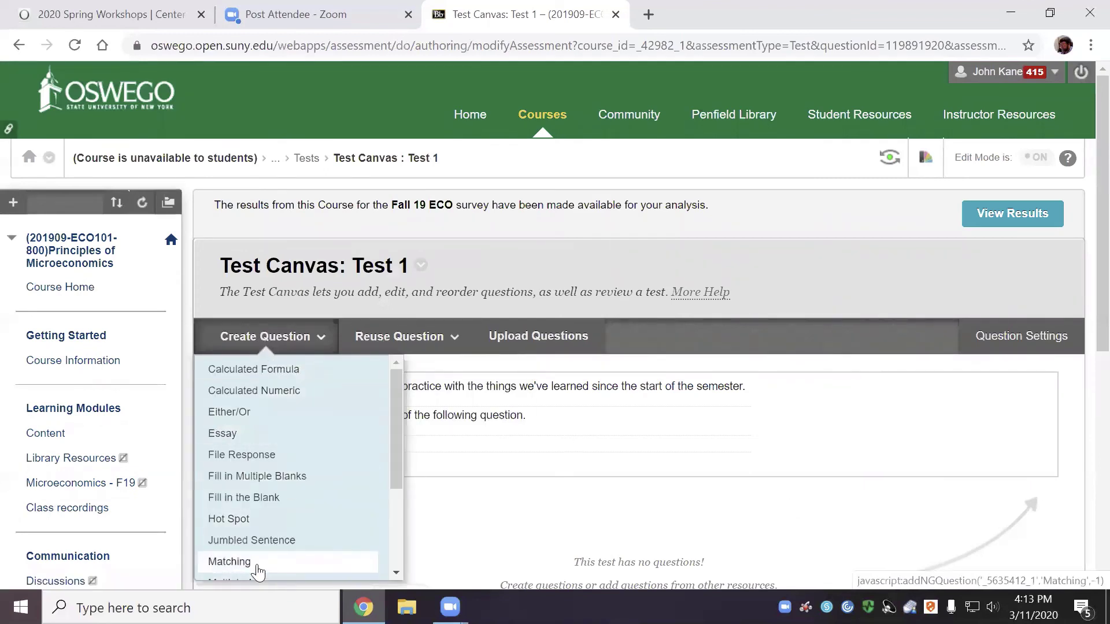
scroll(258, 570, down, 1)
click(247, 475)
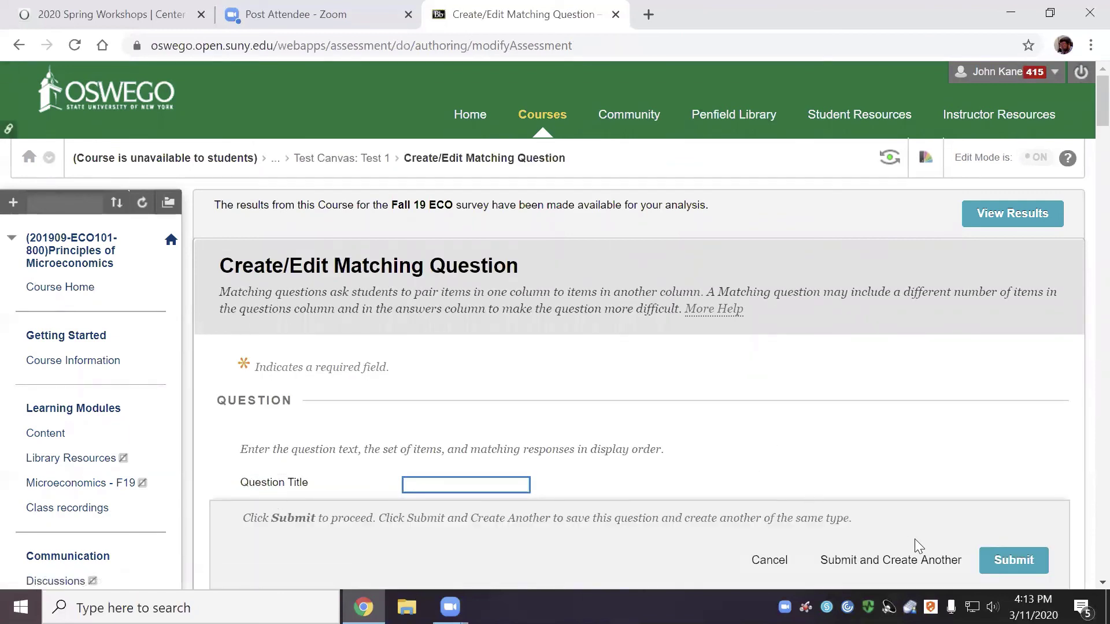
click(760, 562)
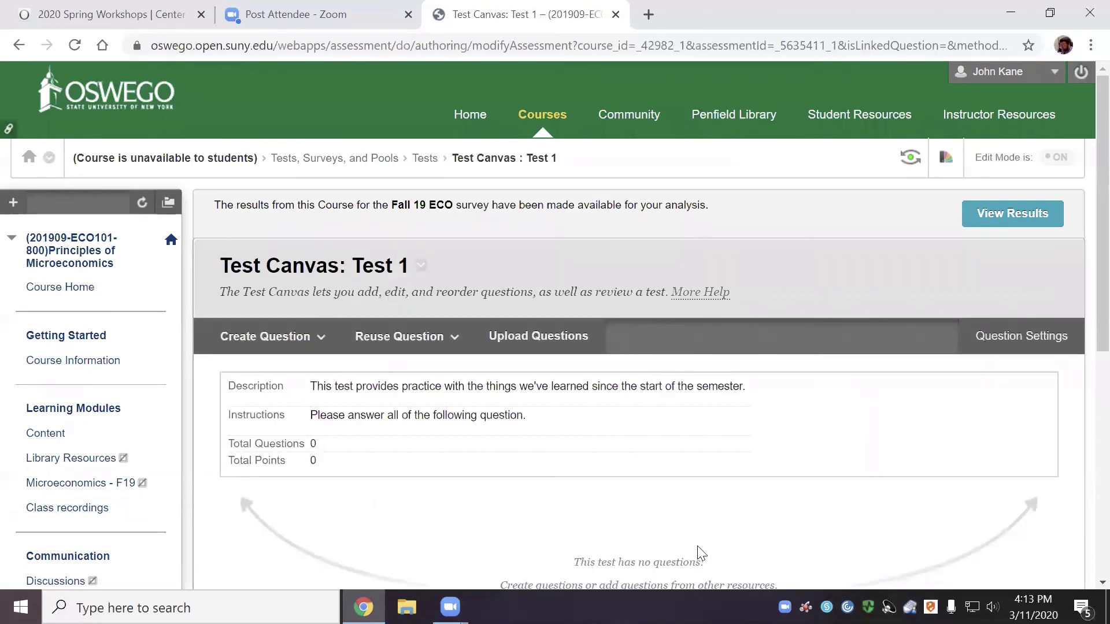
click(267, 341)
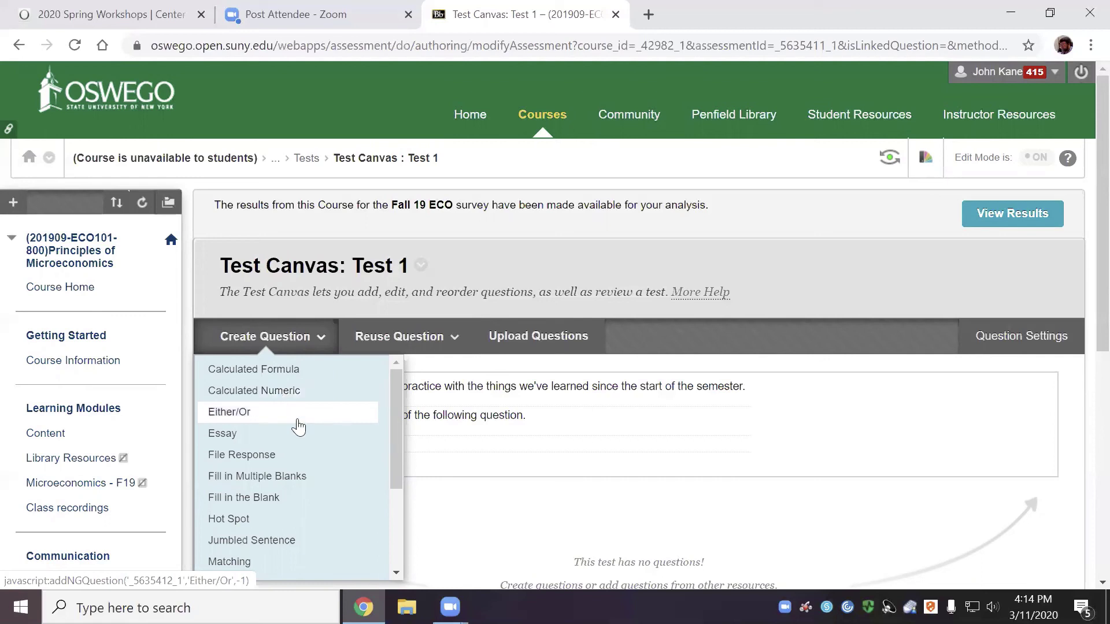
scroll(281, 539, down, 3)
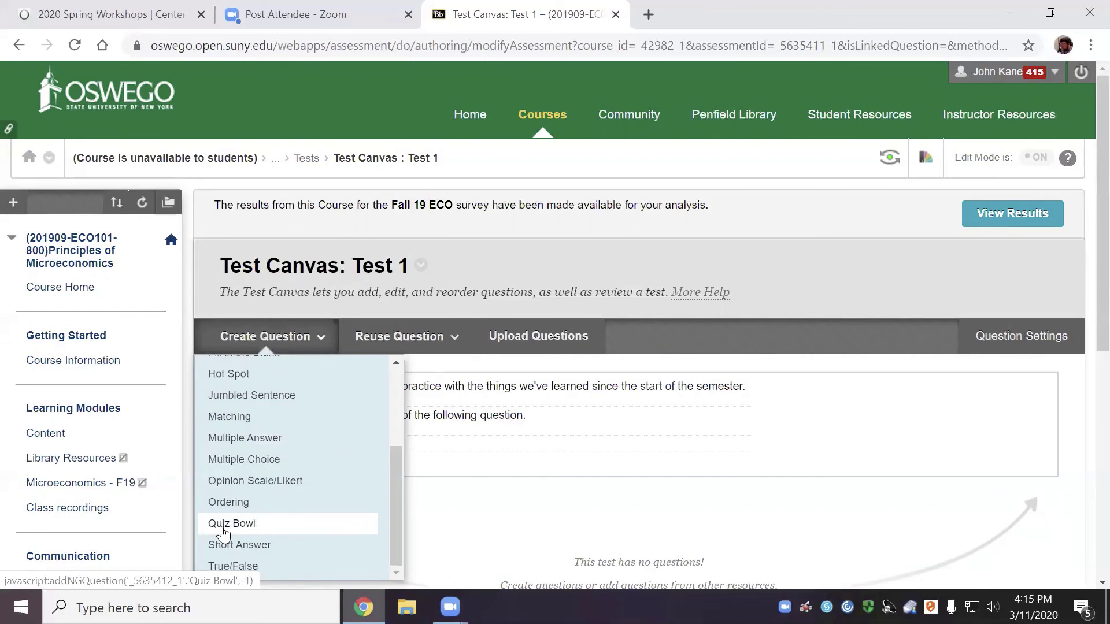
scroll(223, 532, down, 1)
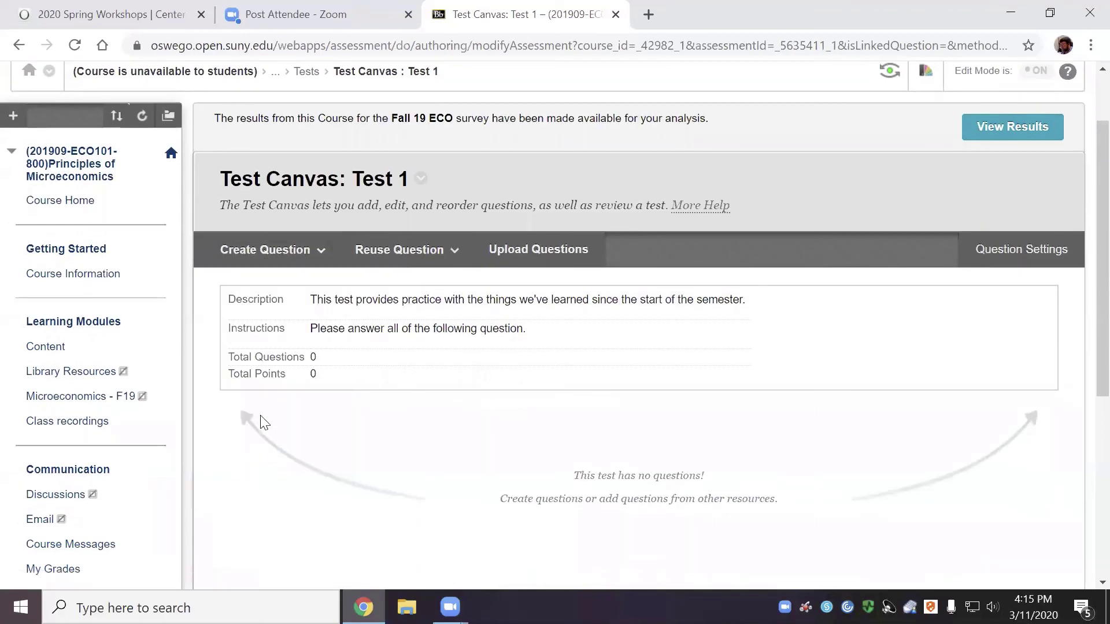
Reopen the Create Question list of question types on the Test 1 canvas
click(265, 249)
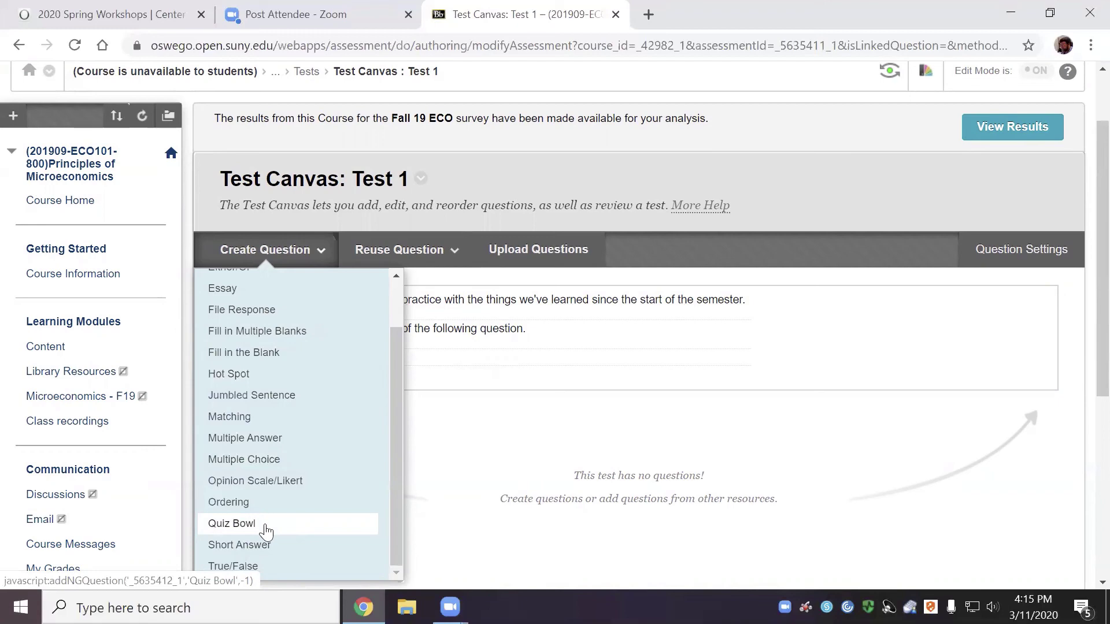
scroll(268, 531, down, 2)
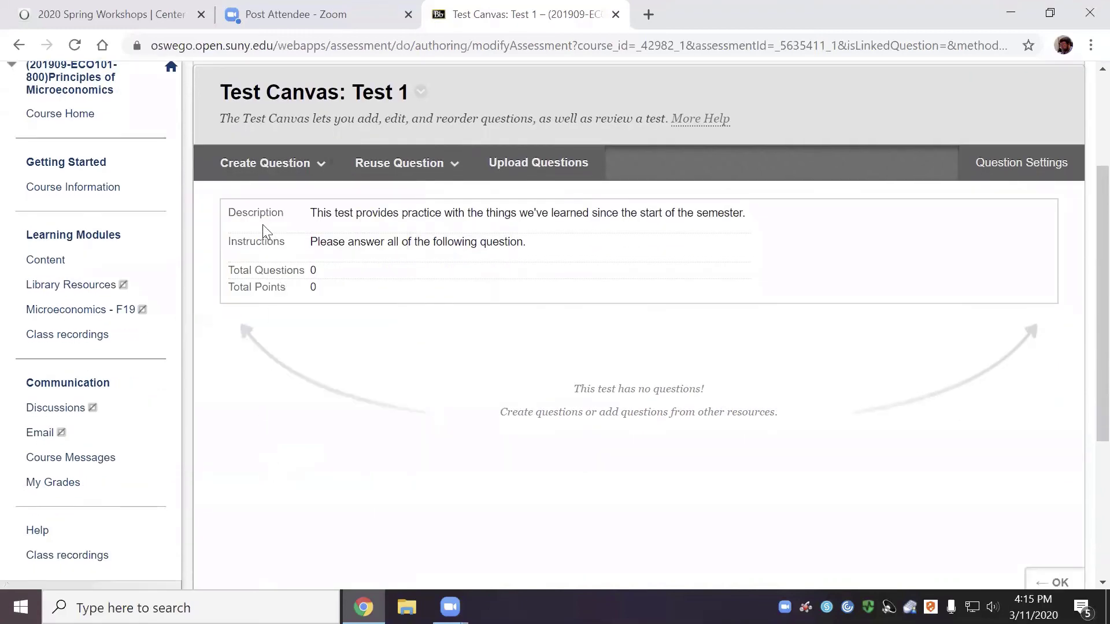
click(268, 165)
click(265, 163)
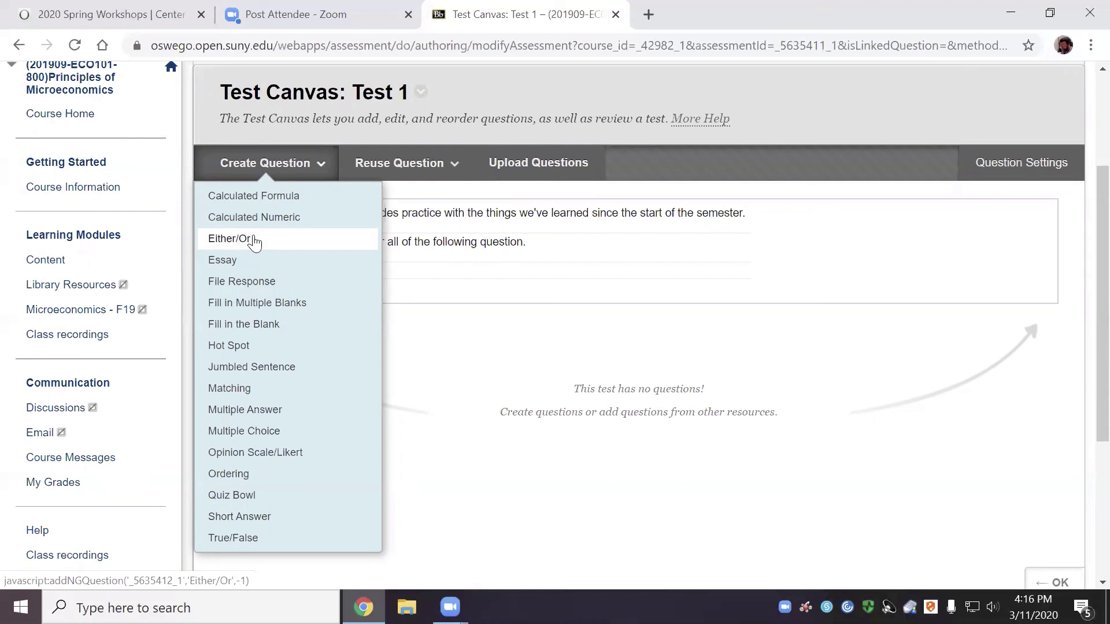
Start a Multiple Choice question titled 'GDP'
click(253, 430)
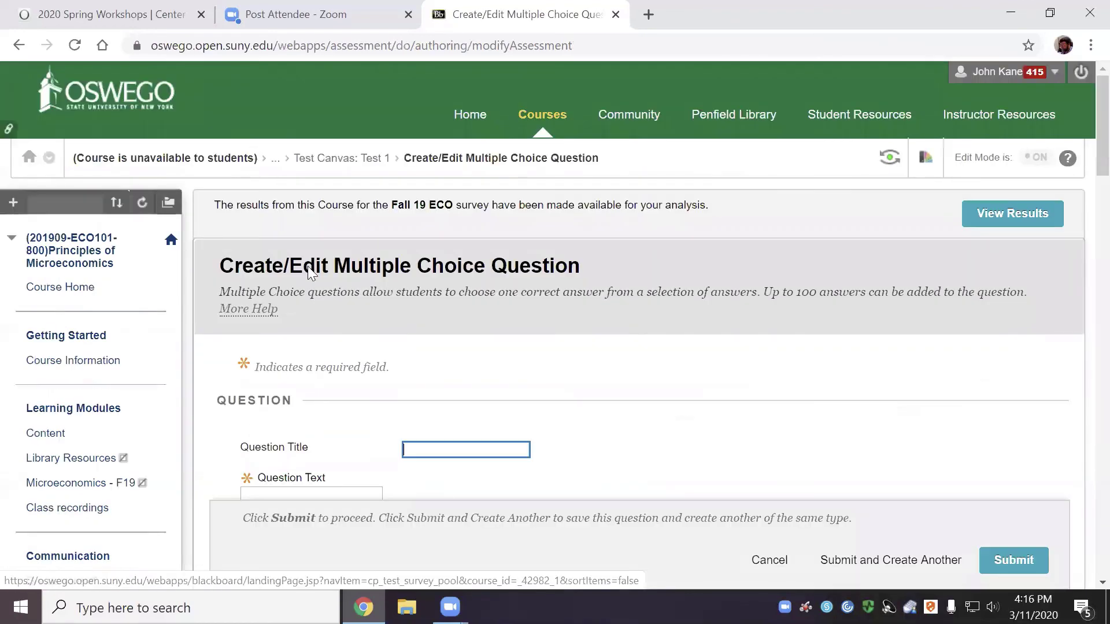
scroll(552, 432, down, 3)
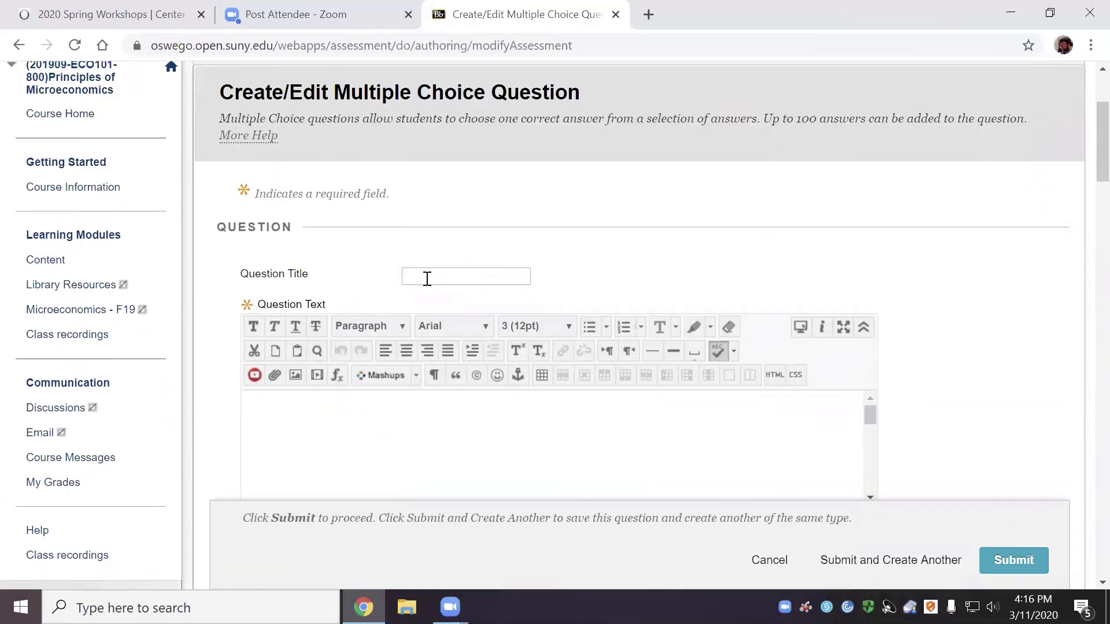
click(427, 279)
text(GDP)
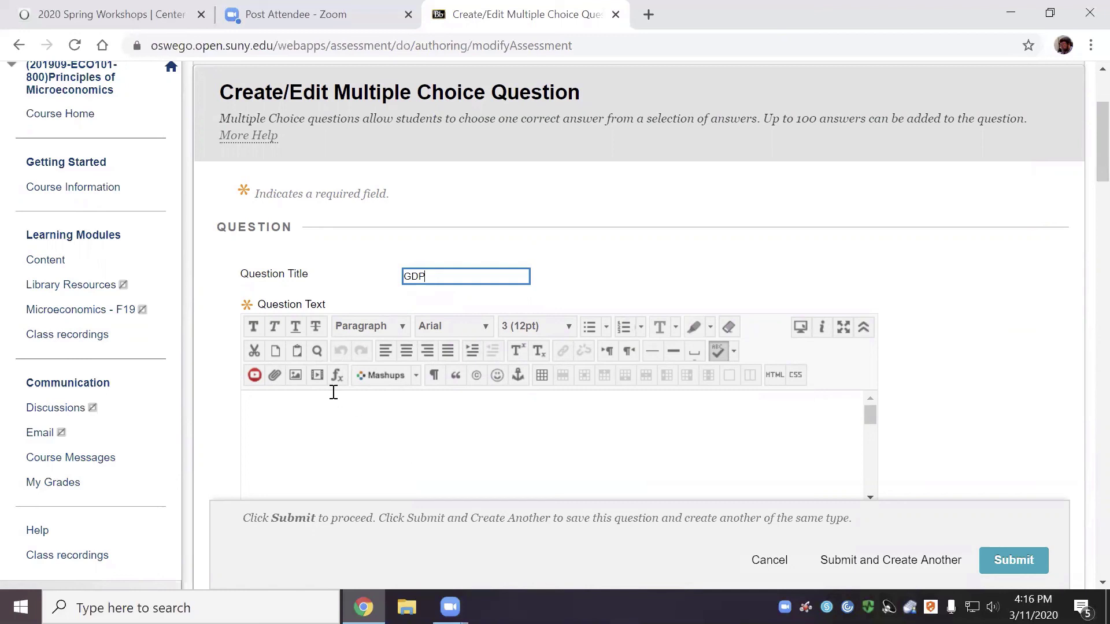
Enter 'GDP =' as the question text
click(342, 427)
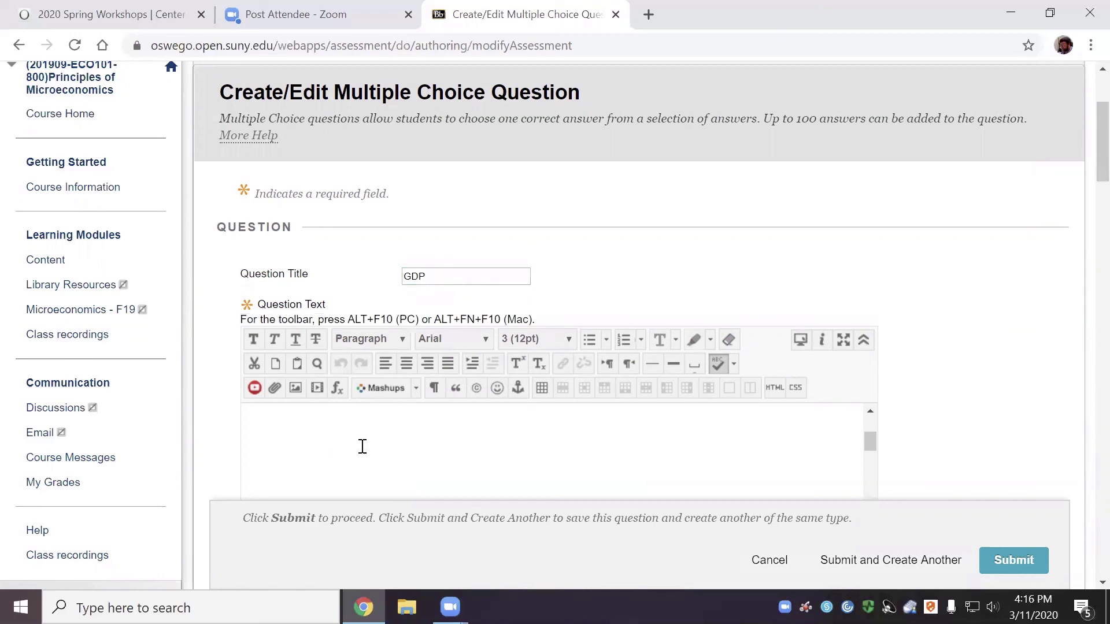
scroll(334, 445, down, 3)
scroll(1082, 149, down, 4)
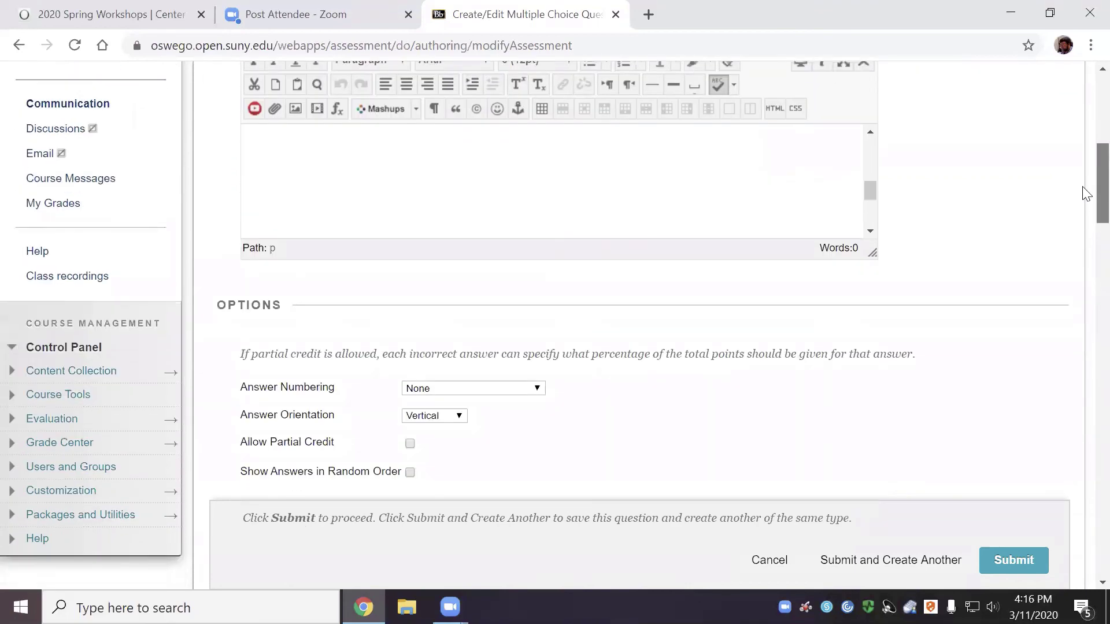
drag(1083, 180, 1082, 185)
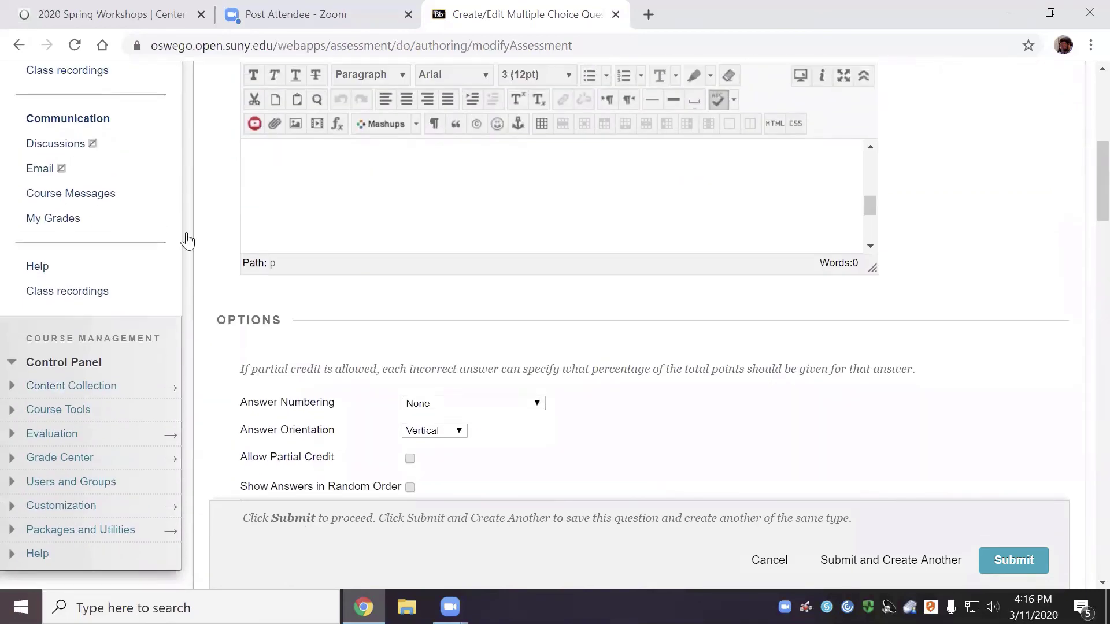
text(df)
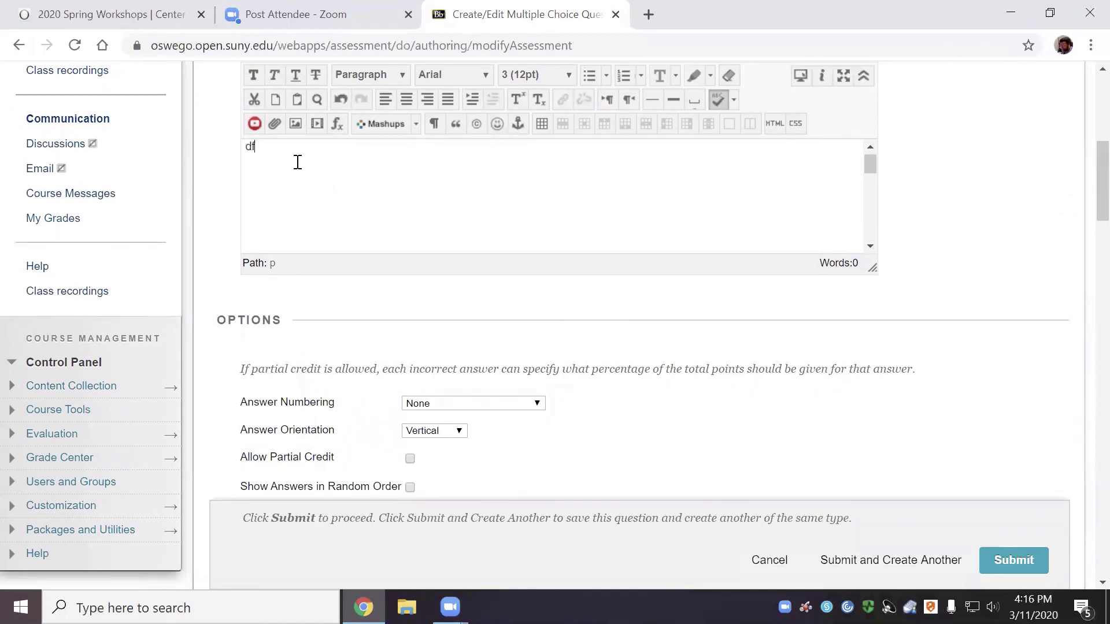
key(BackSpace)
key(BackSpace)
text(GE)
key(BackSpace)
text(DP =)
scroll(422, 399, down, 1)
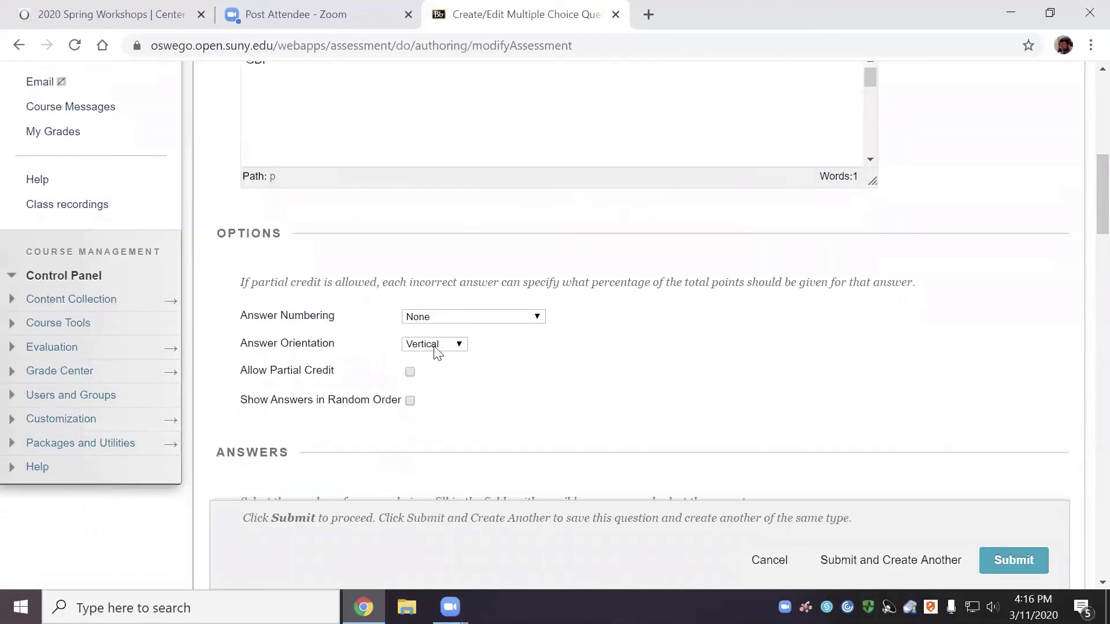
click(491, 319)
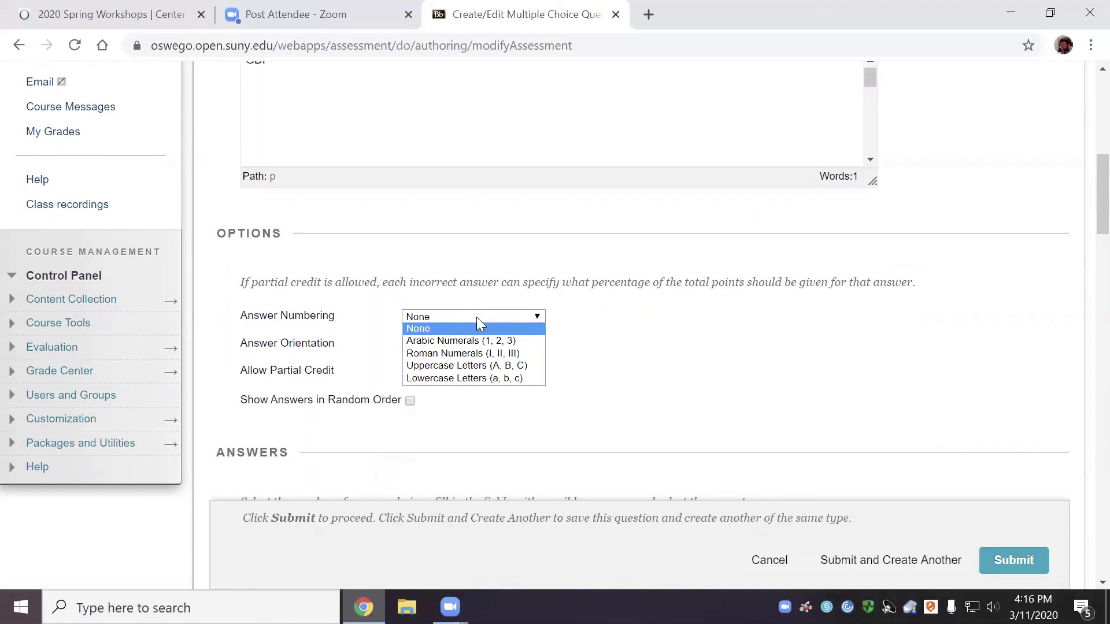
click(466, 317)
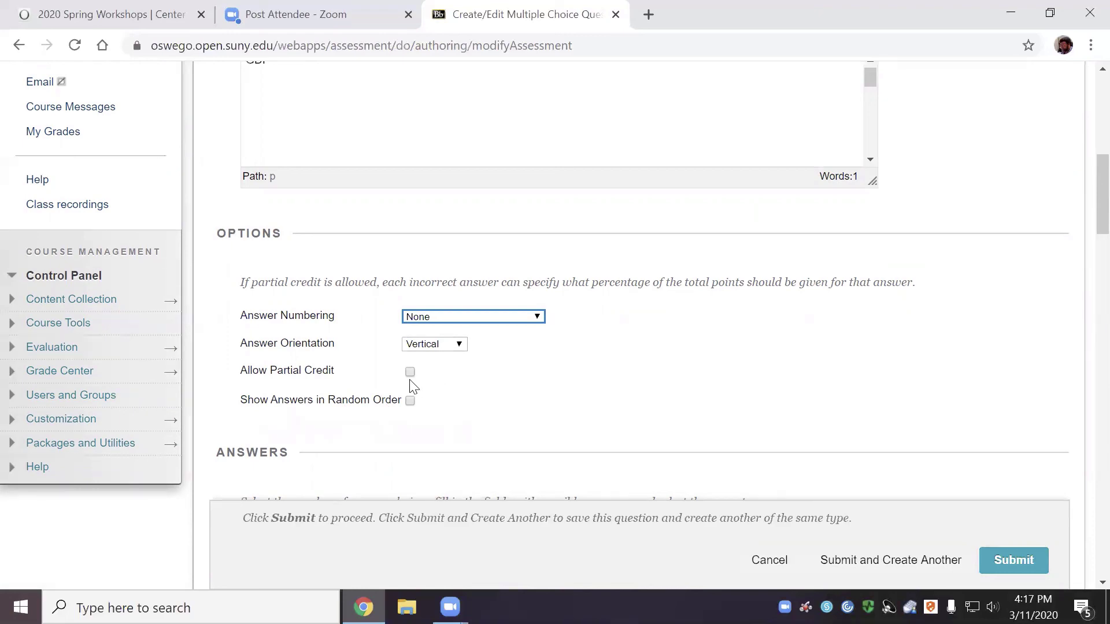
scroll(442, 397, up, 5)
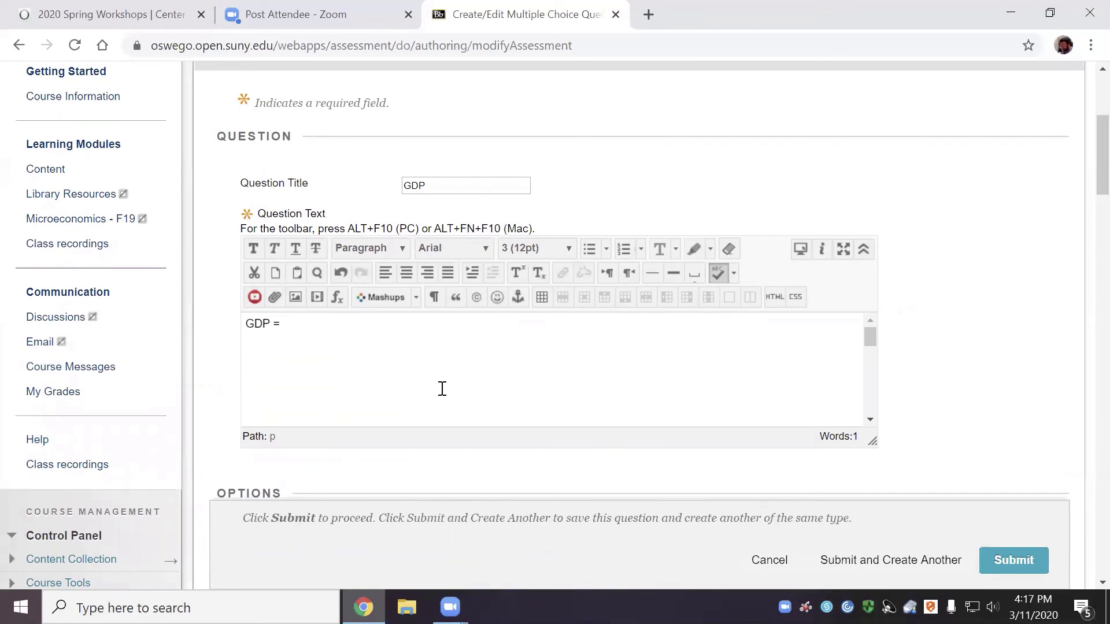
scroll(442, 389, down, 3)
scroll(1082, 376, down, 3)
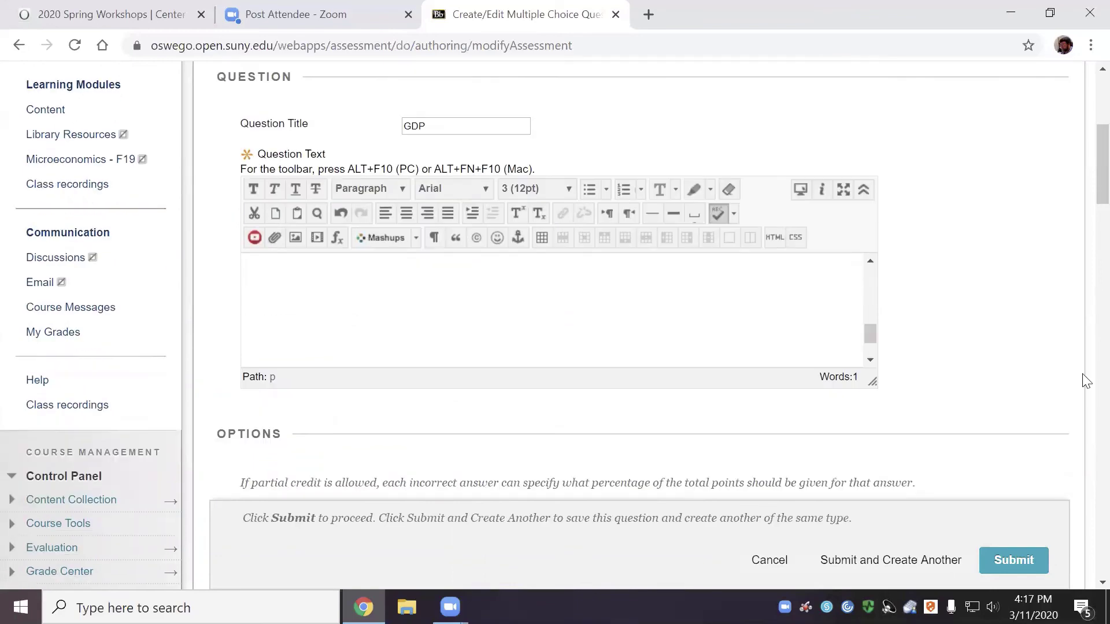
scroll(1085, 394, down, 3)
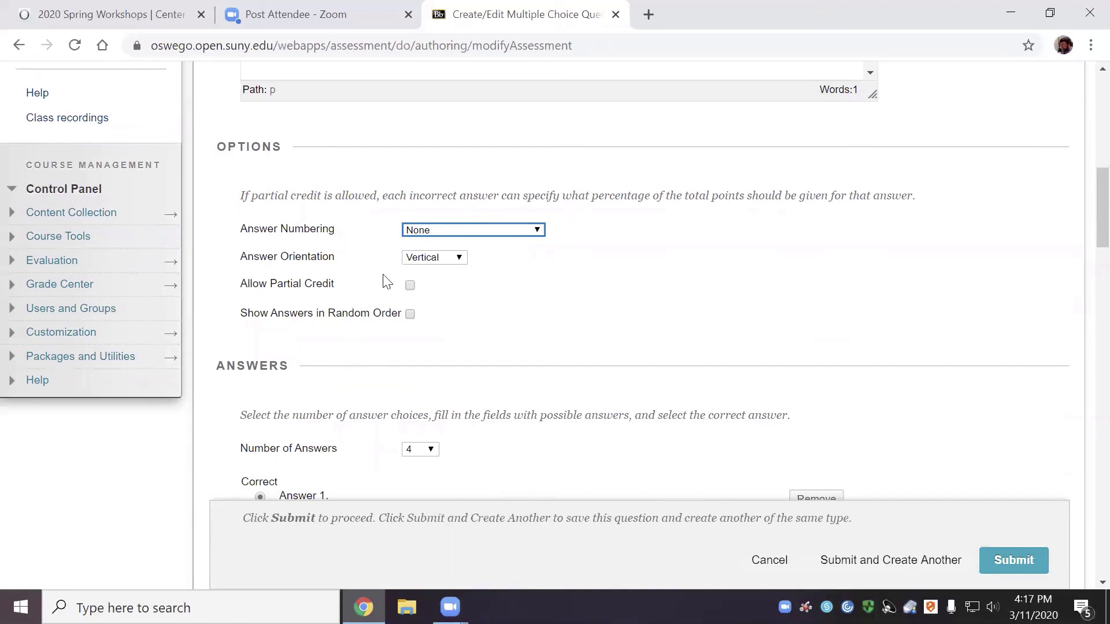
click(410, 287)
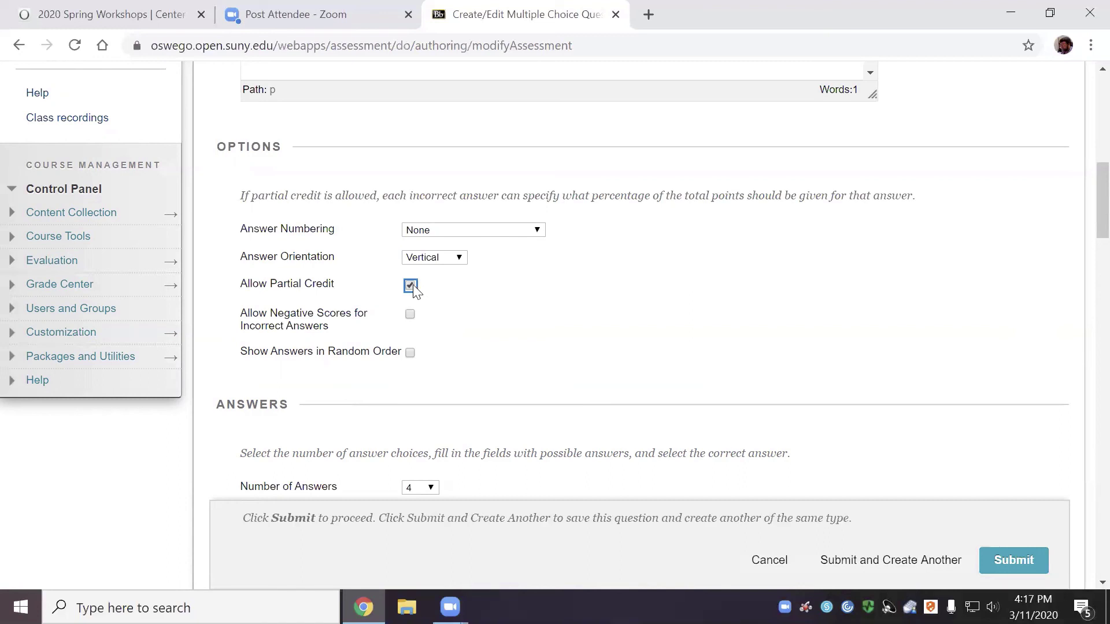
click(410, 286)
click(410, 285)
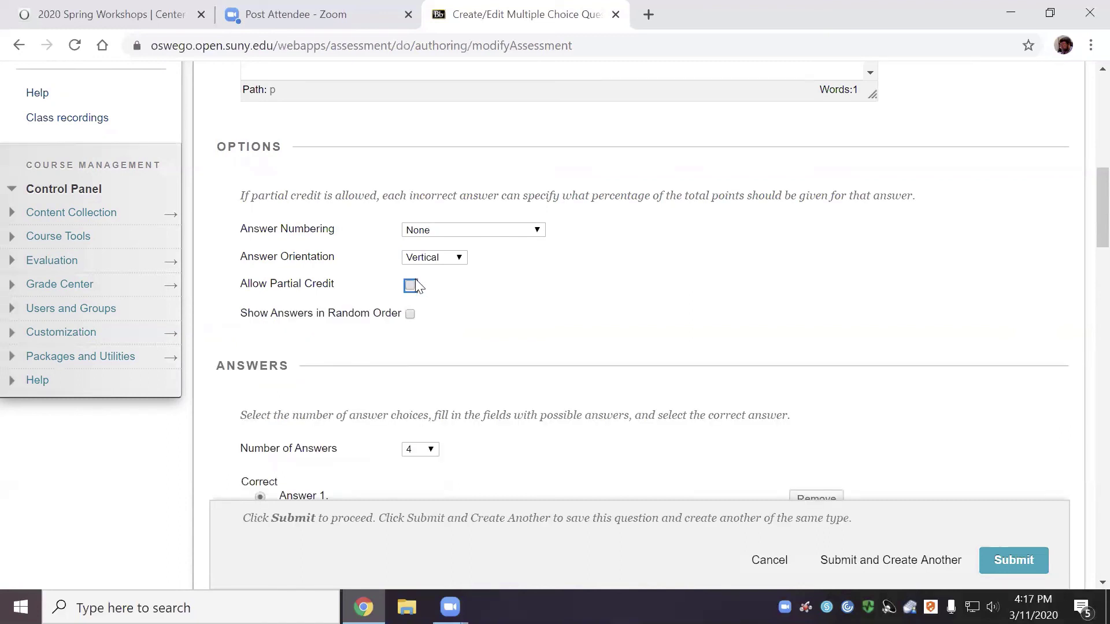
Open the Number of Answers dropdown in the GDP question's Answers section
click(410, 286)
scroll(411, 322, down, 3)
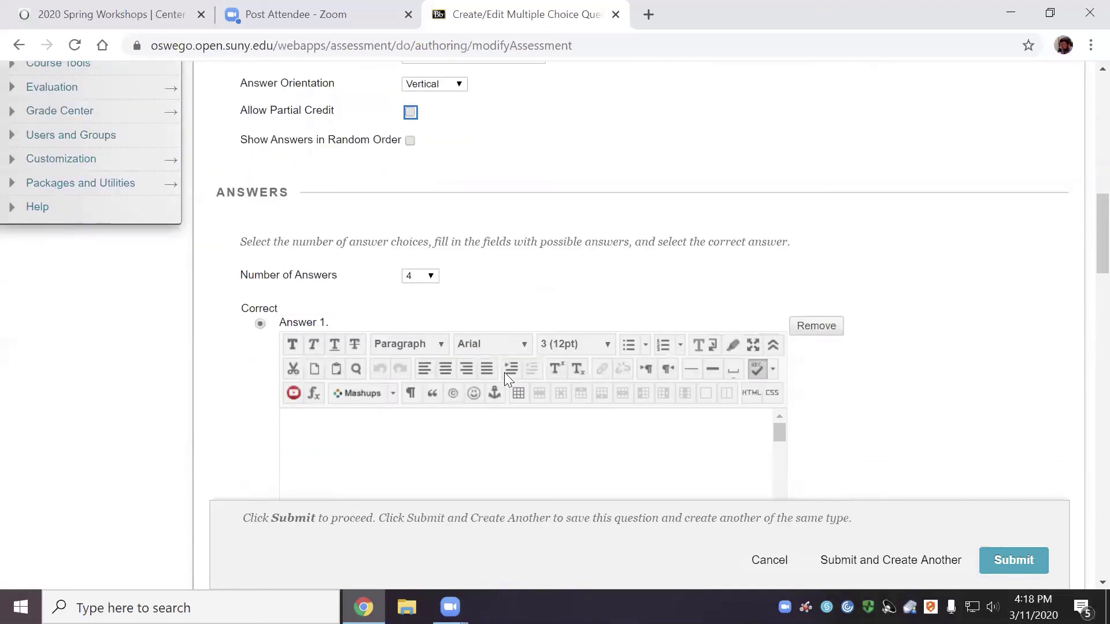
click(431, 278)
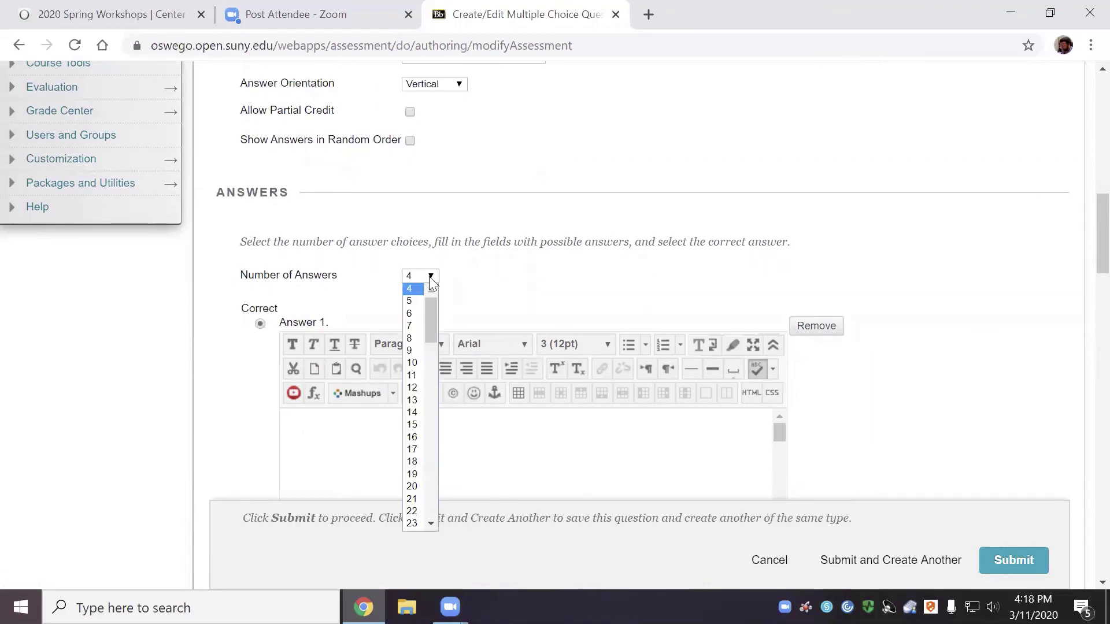
Select 5 from the Number of Answers list for the GDP question
click(414, 301)
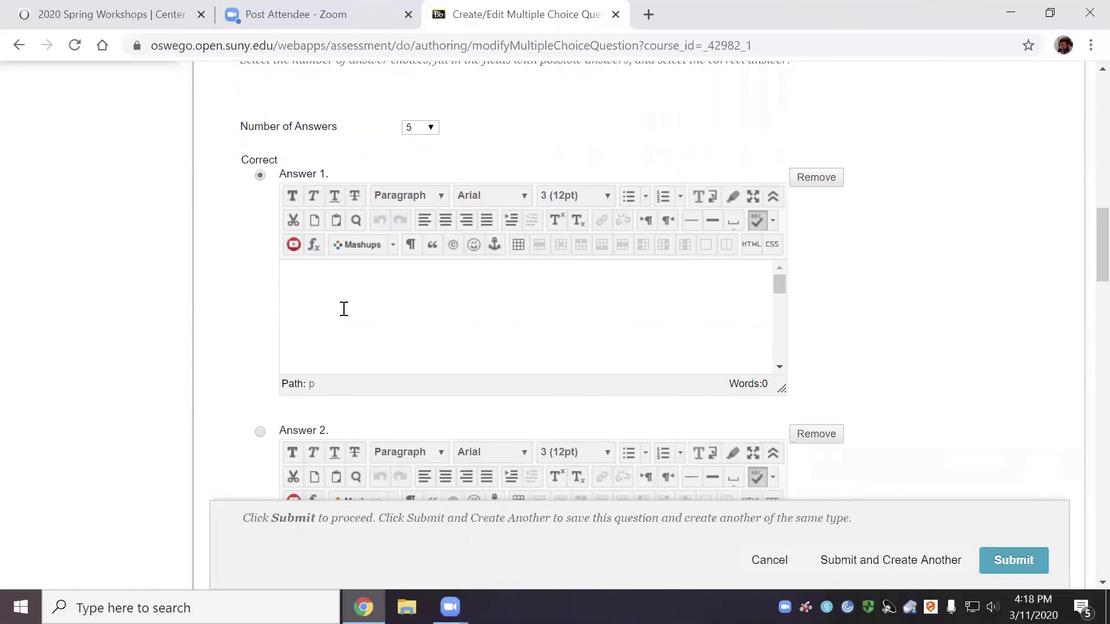
Enter 'C+G+NC' as Answer 1 and 'C+I+G+NX' as Answer 2, marking Answer 2 correct
click(342, 268)
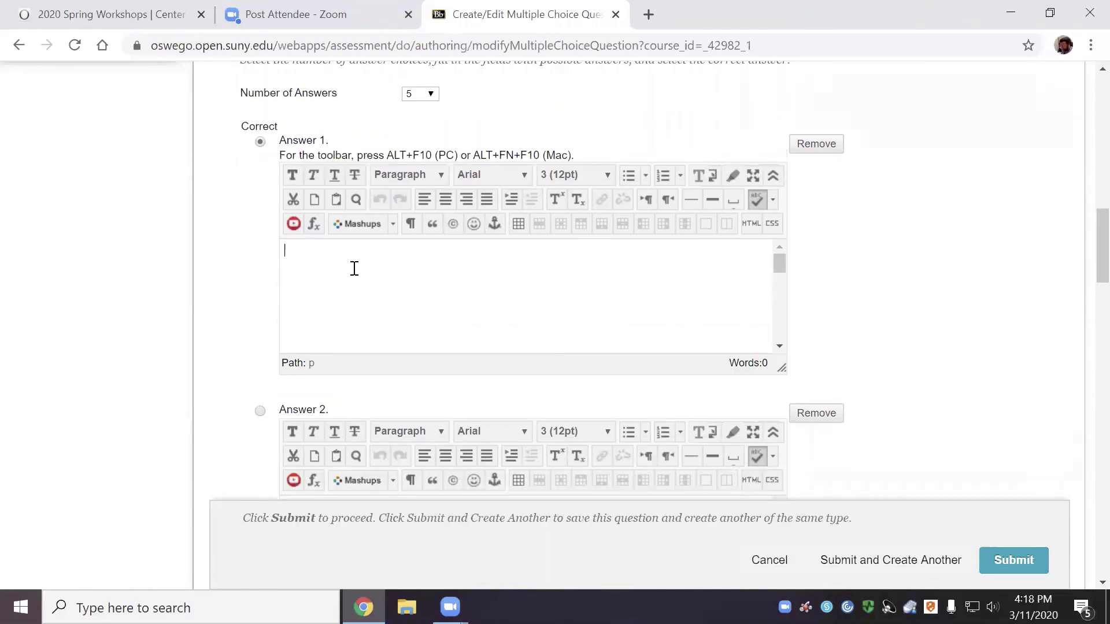
text(C+G+NC)
key(BackSpace)
text(X)
key(BackSpace)
text(C)
scroll(351, 396, down, 3)
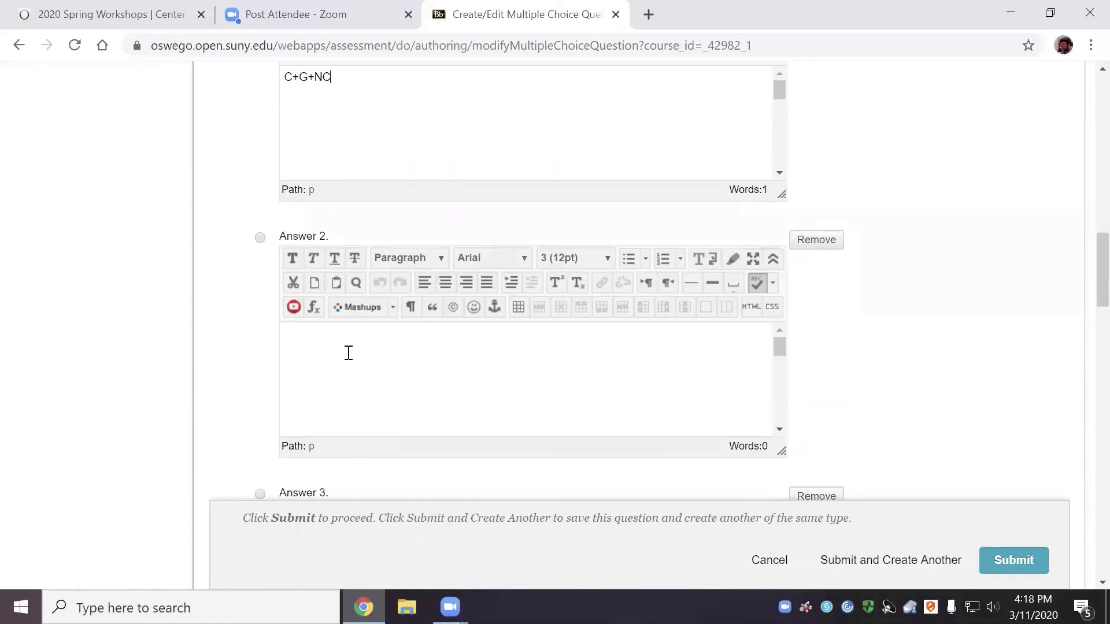
click(362, 359)
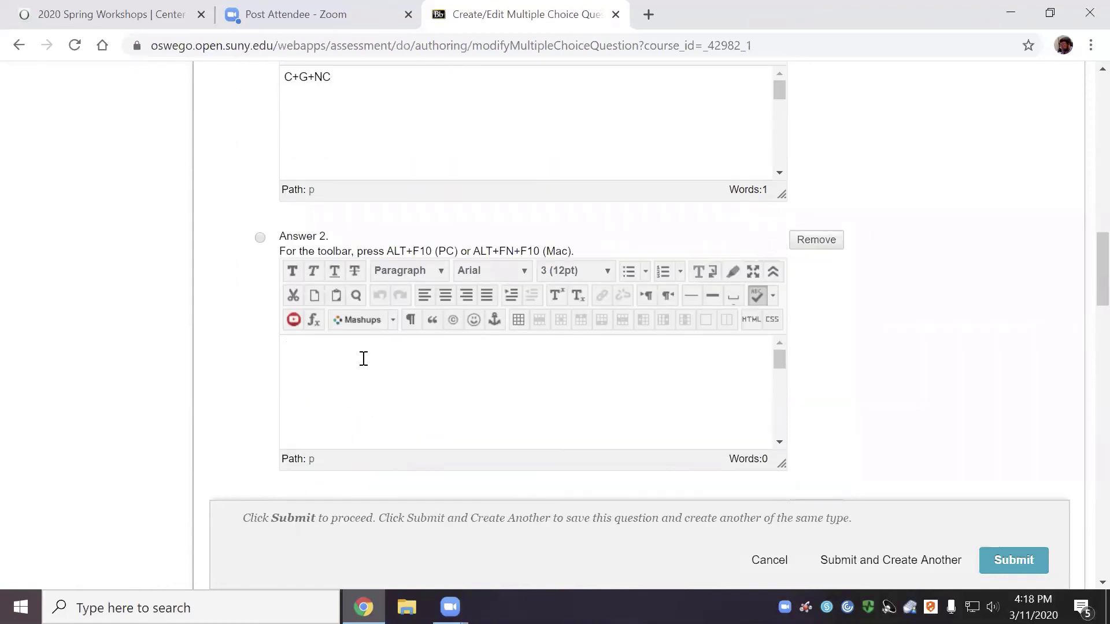
text(C+I+G+NX)
click(261, 239)
Enter 'YD-T', 'NNP-CCA' and 'C+S-T' as Answers 3, 4 and 5
scroll(291, 310, down, 9)
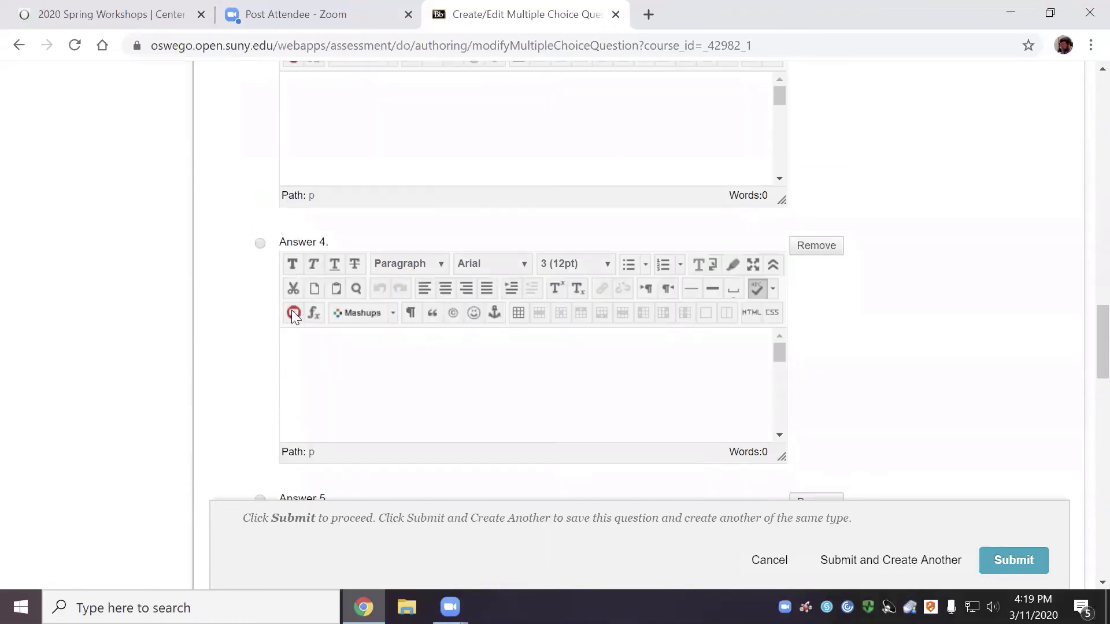
scroll(365, 289, up, 3)
click(369, 273)
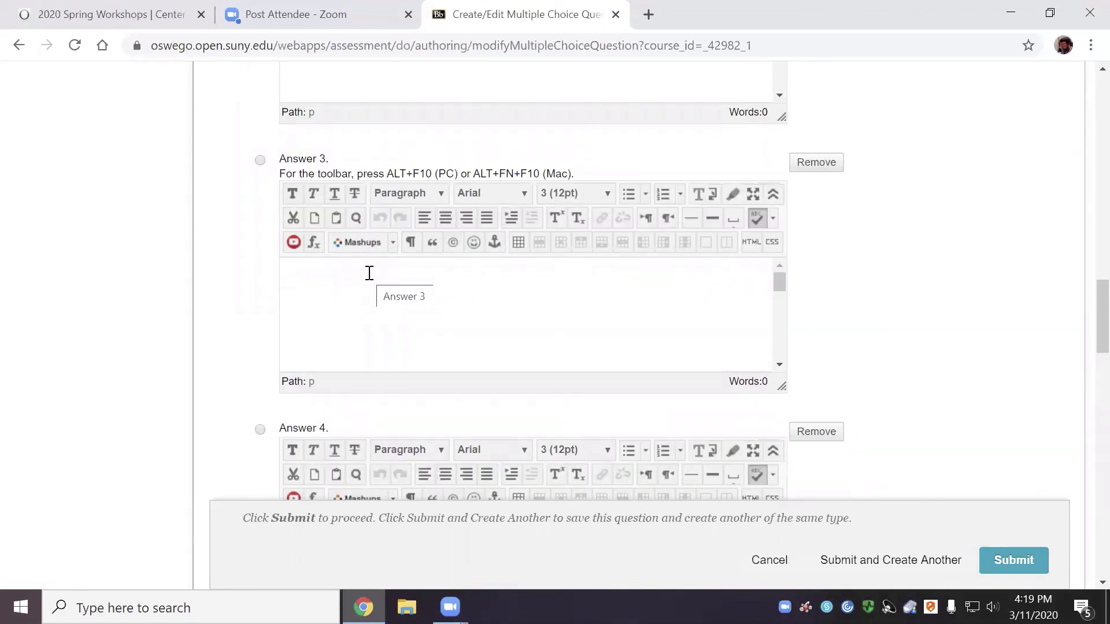
text(YD-T)
key(BackSpace)
text(T)
scroll(344, 430, down, 5)
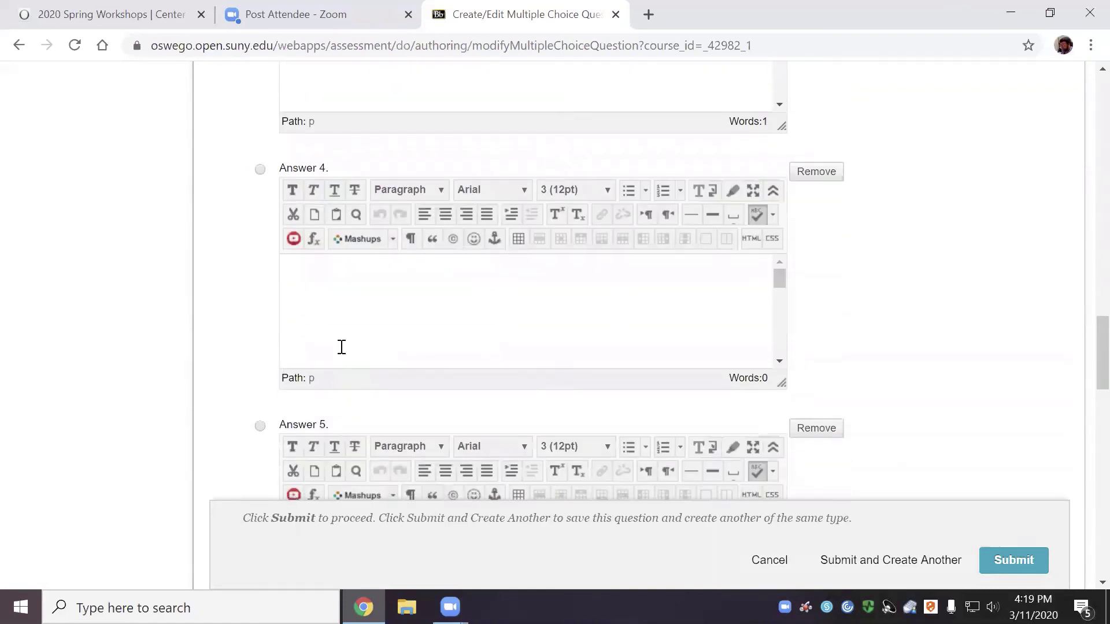
click(349, 340)
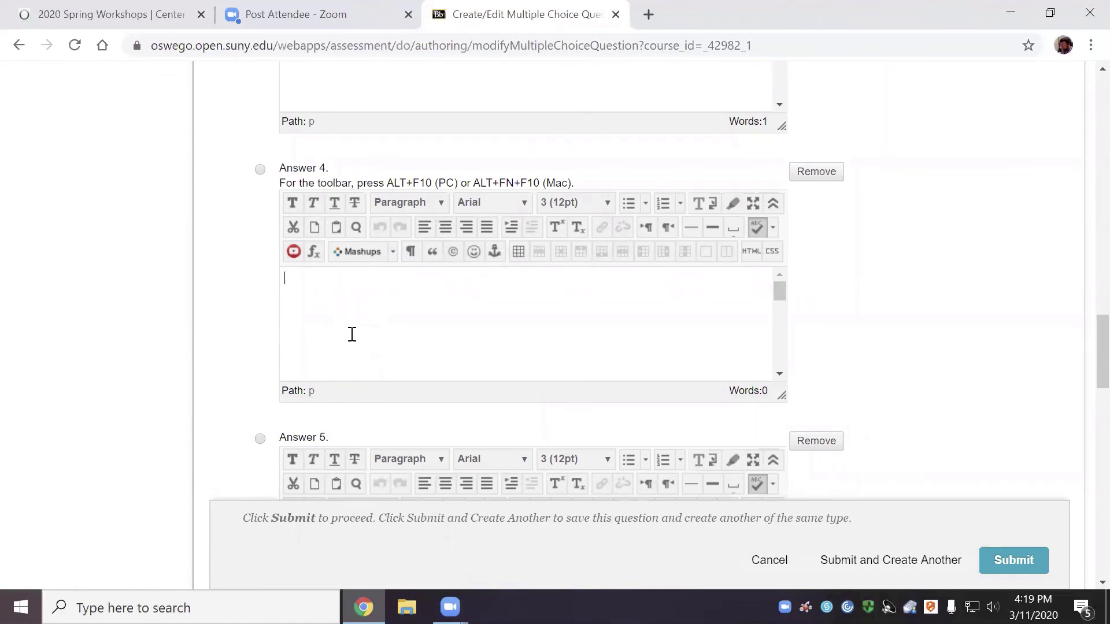
text(NNP-CCA)
scroll(352, 335, down, 5)
middle_click(354, 395)
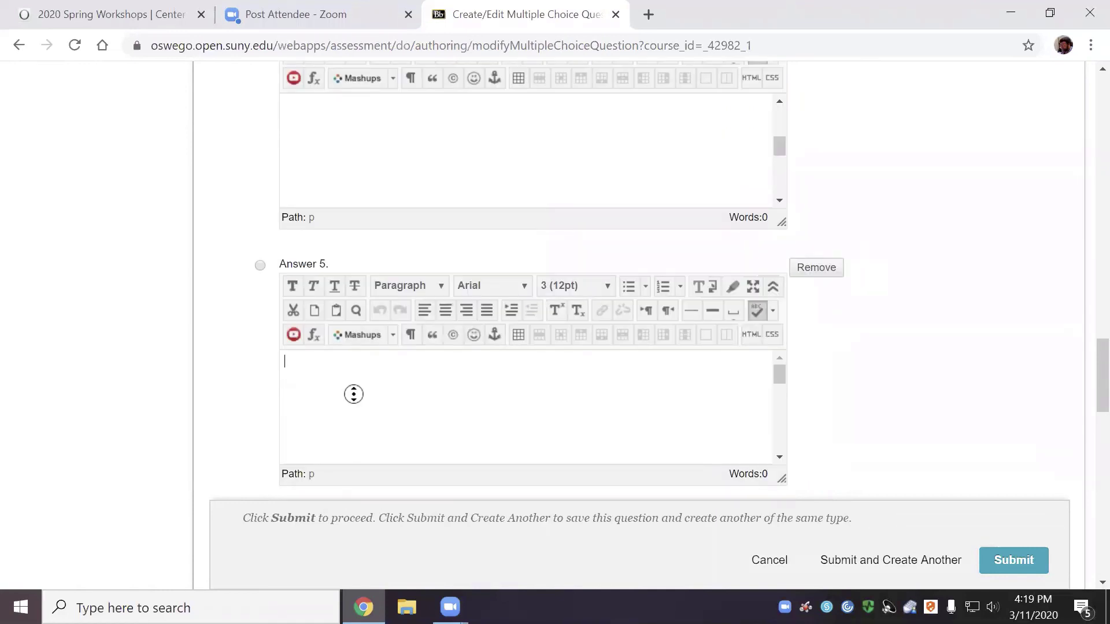
click(355, 394)
text(C+S-T)
scroll(339, 411, down, 5)
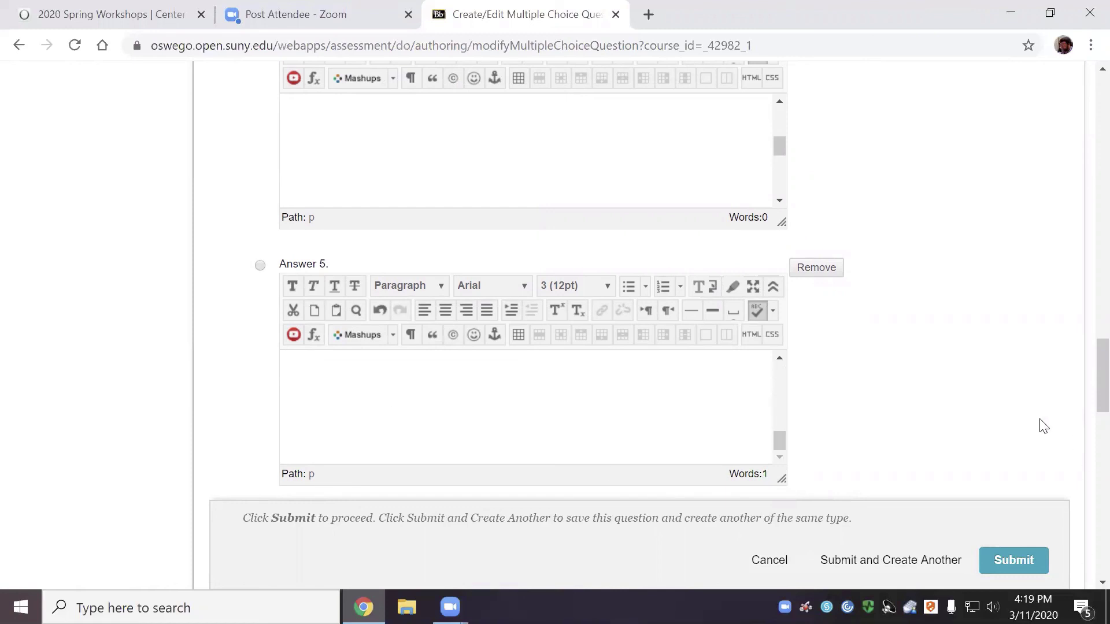
Review the five GDP answers and submit the question to Test 1's canvas
scroll(997, 501, up, 6)
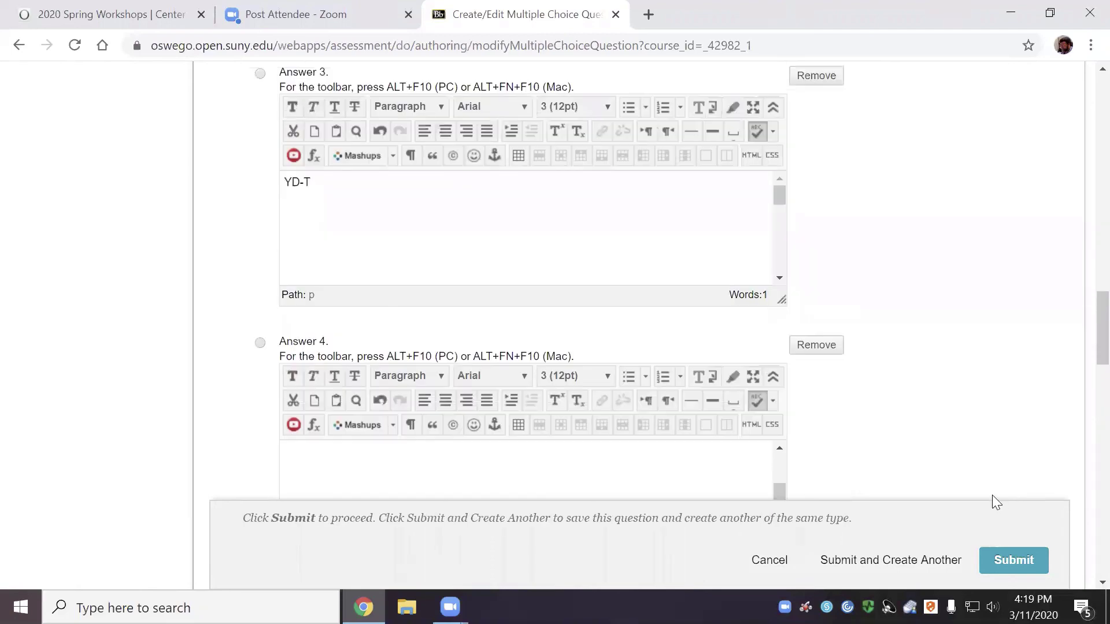
scroll(992, 495, up, 9)
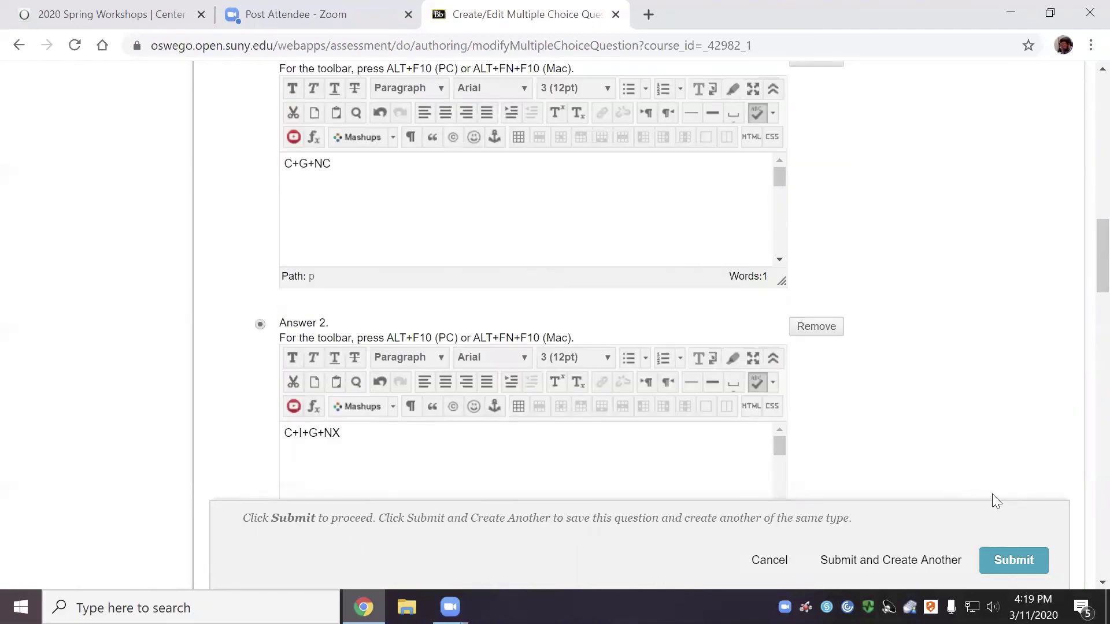
scroll(992, 494, up, 5)
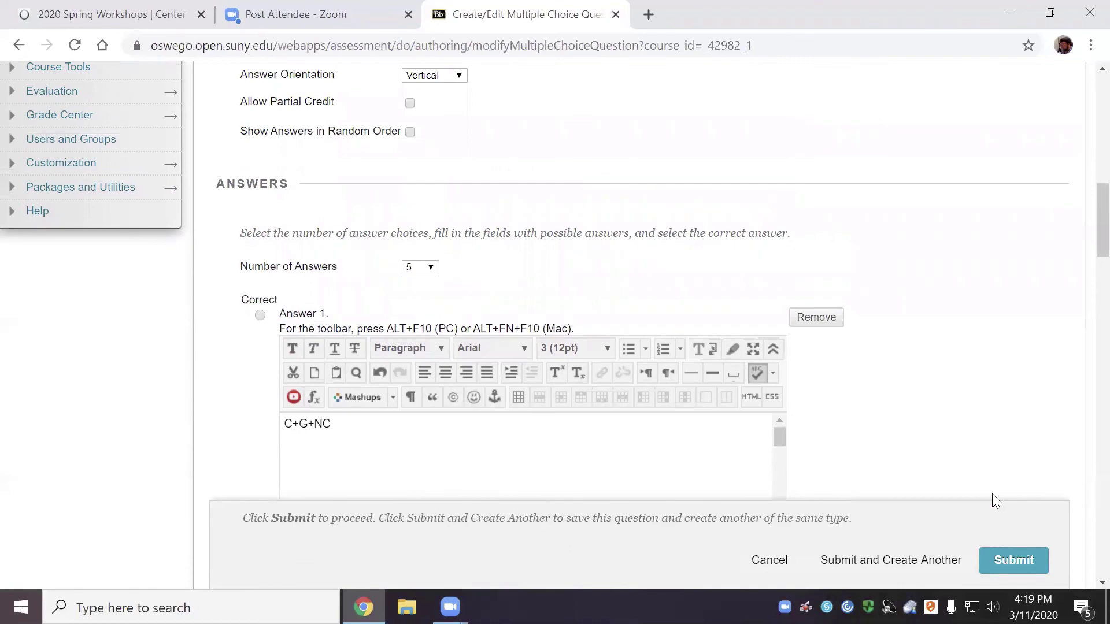
scroll(992, 495, up, 3)
scroll(992, 495, down, 3)
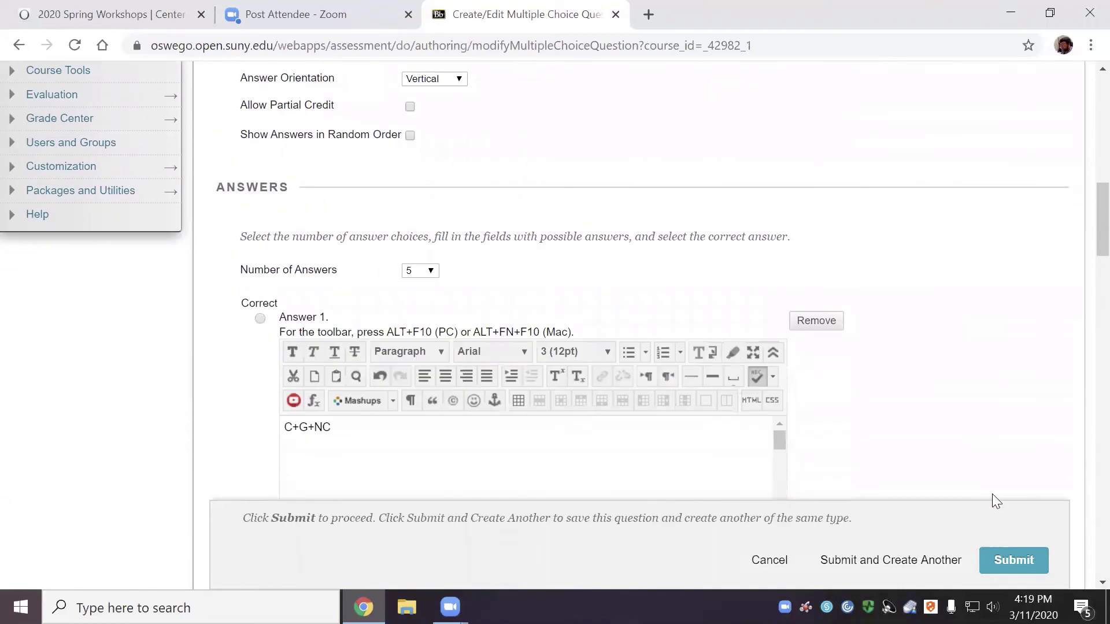
scroll(992, 500, down, 2)
click(1012, 561)
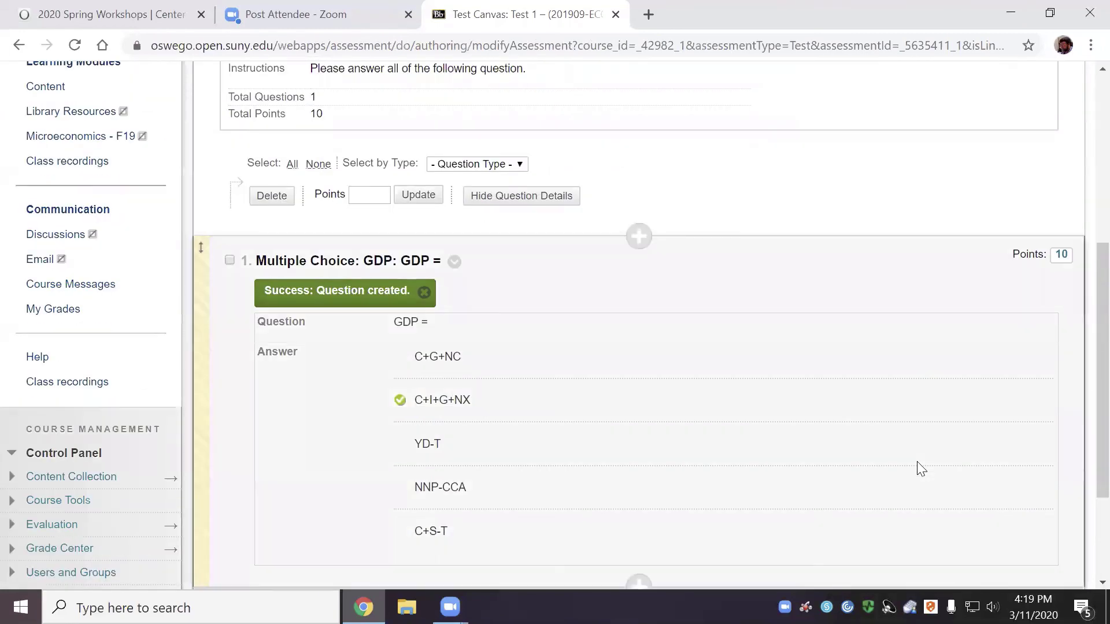
Change the GDP question's points to 1 and check the updated test total
scroll(921, 468, down, 3)
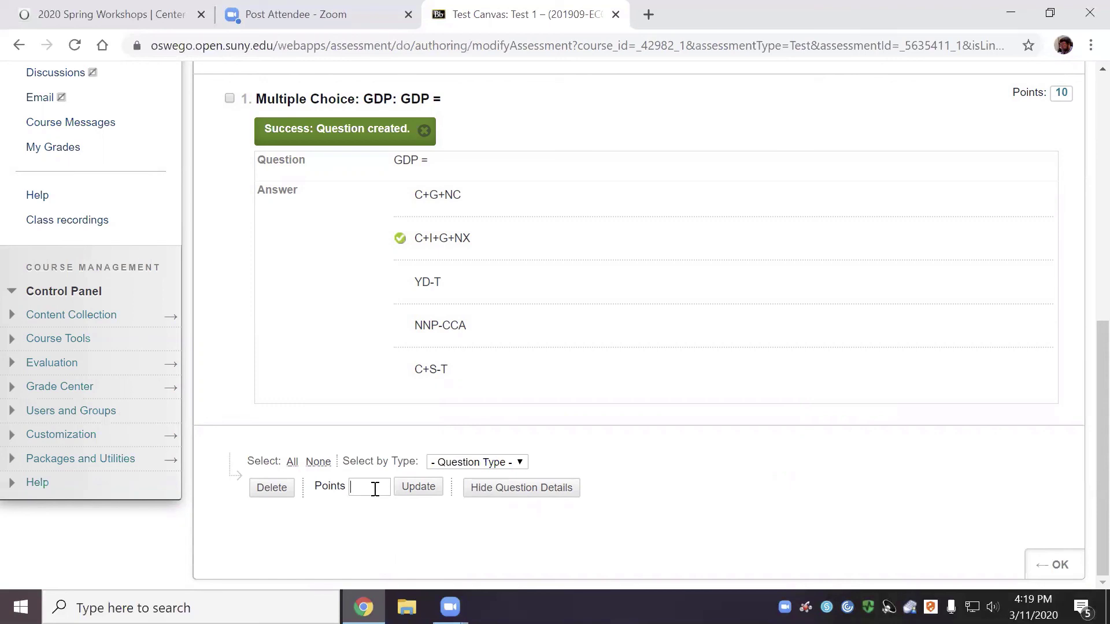
click(375, 489)
text(1)
key(Return)
scroll(697, 461, down, 3)
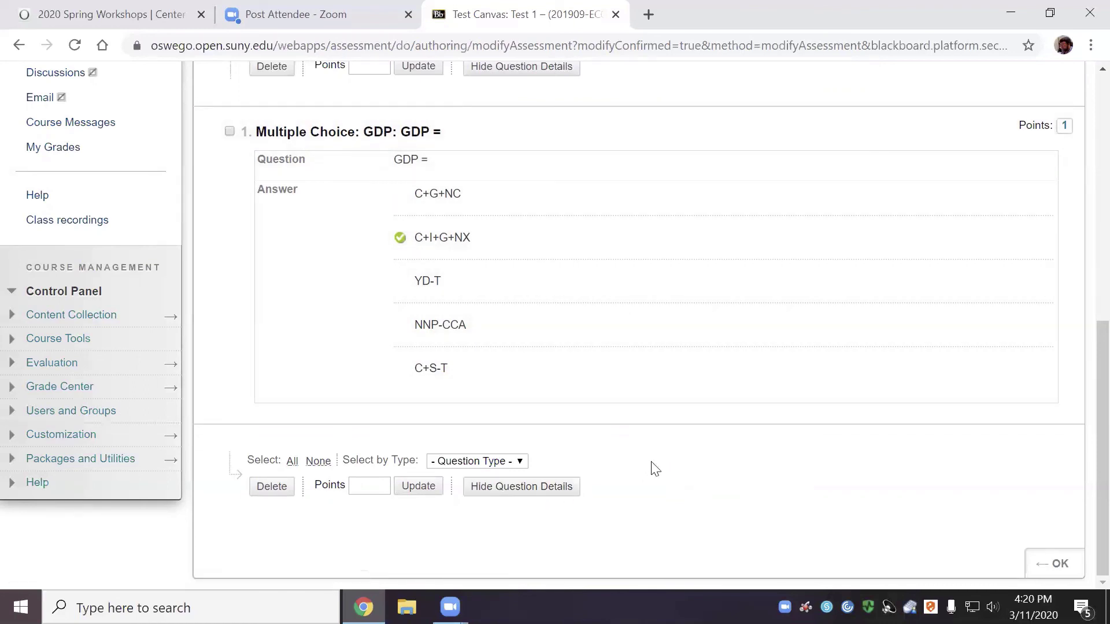
scroll(654, 469, up, 2)
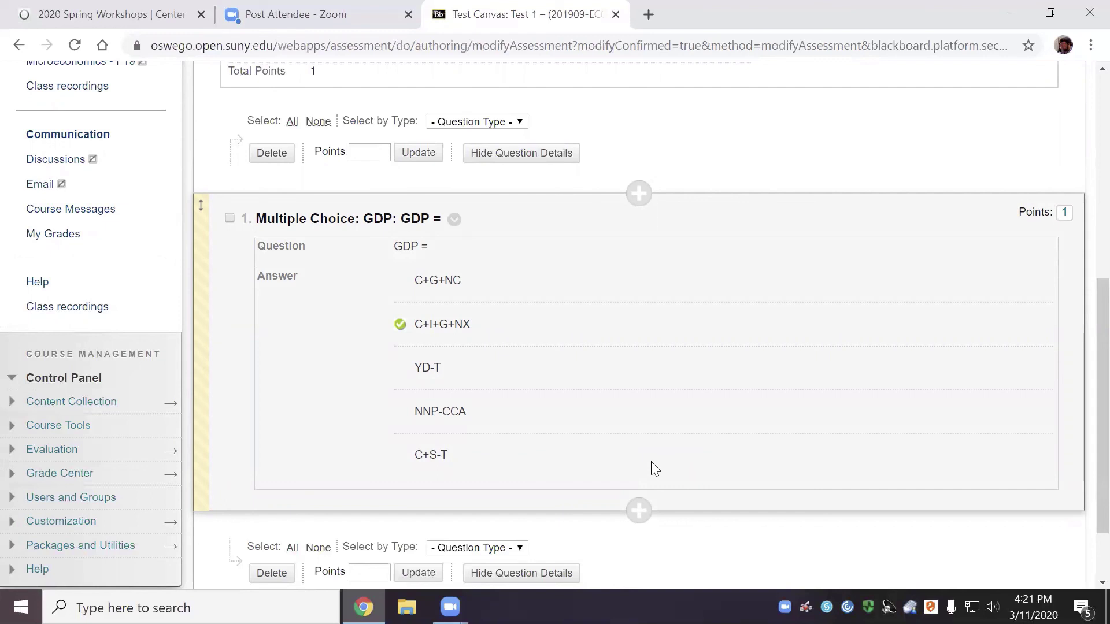
scroll(697, 410, down, 1)
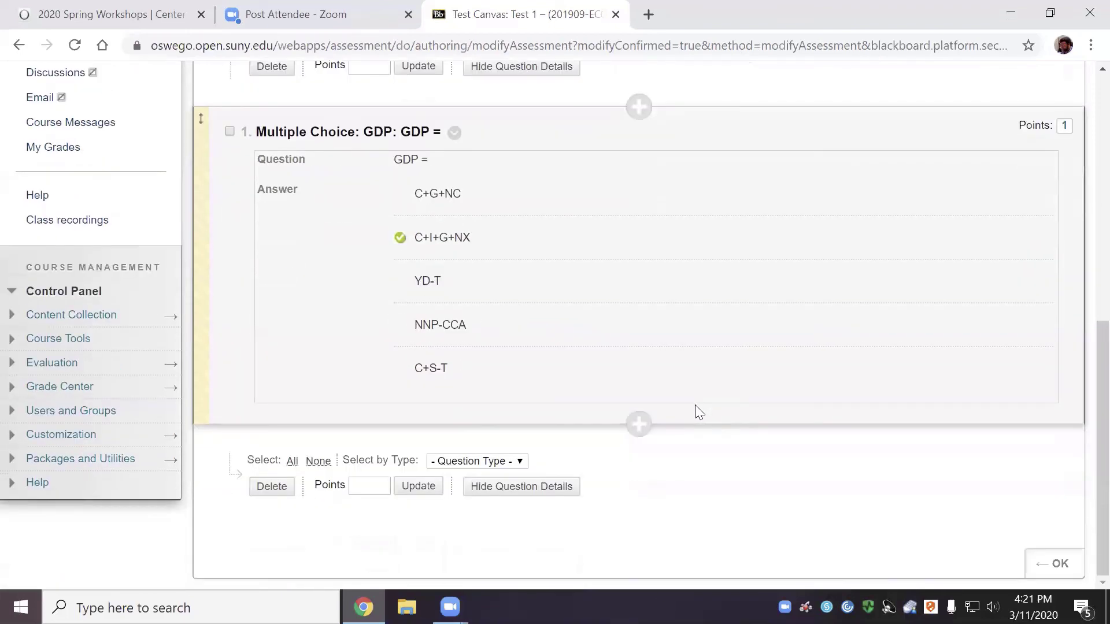
scroll(700, 412, up, 7)
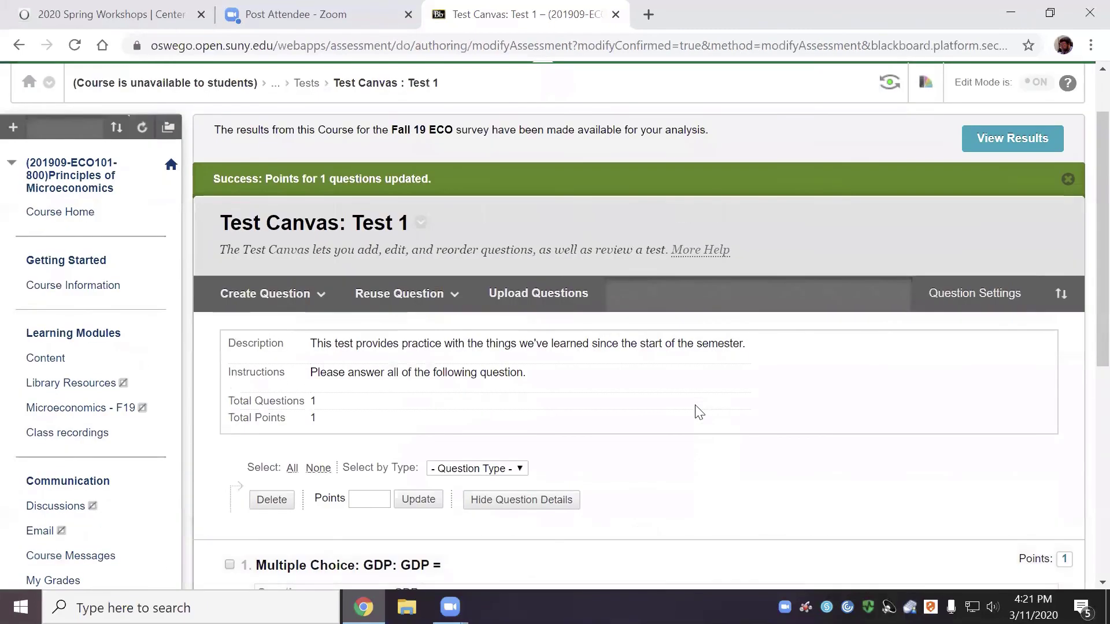
Enable individual-answer feedback in Test 1's question settings and save them
click(1000, 295)
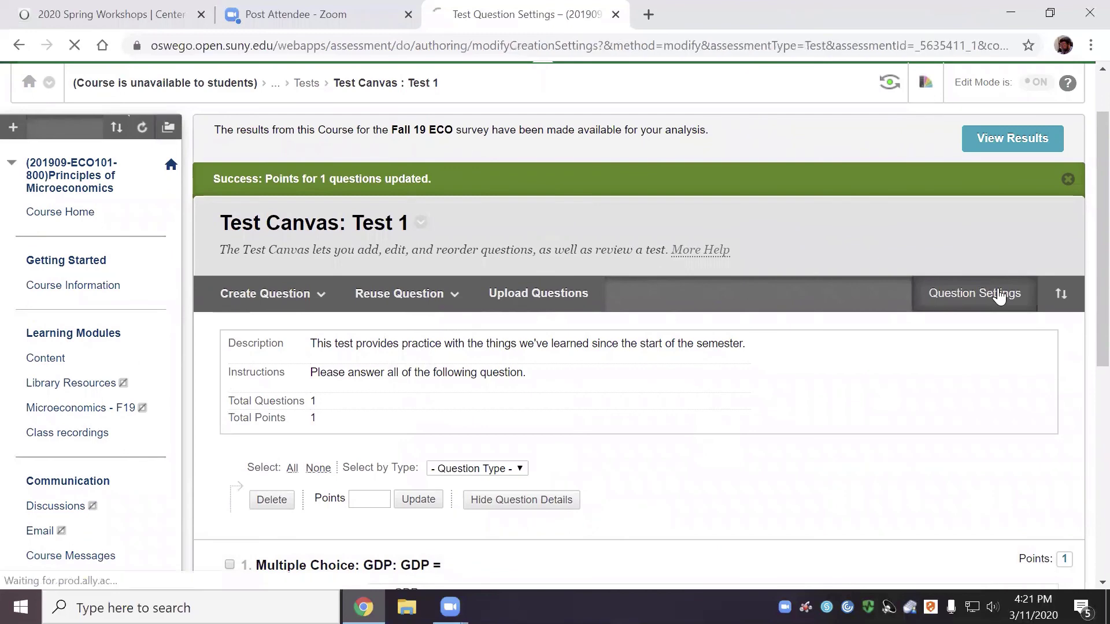
scroll(784, 398, down, 2)
scroll(784, 399, down, 3)
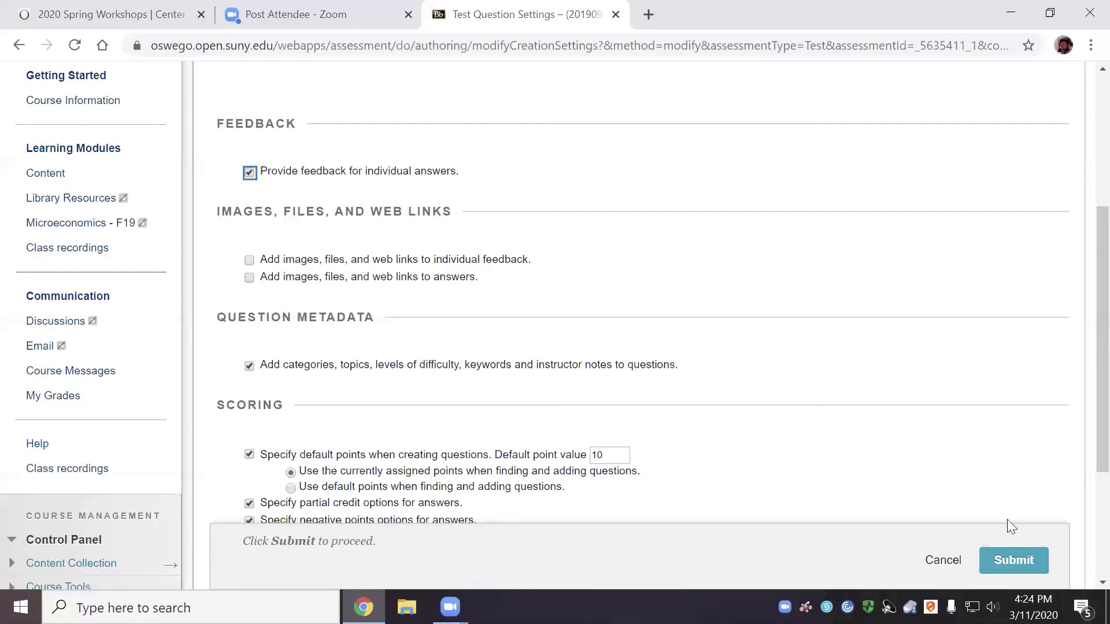
click(999, 558)
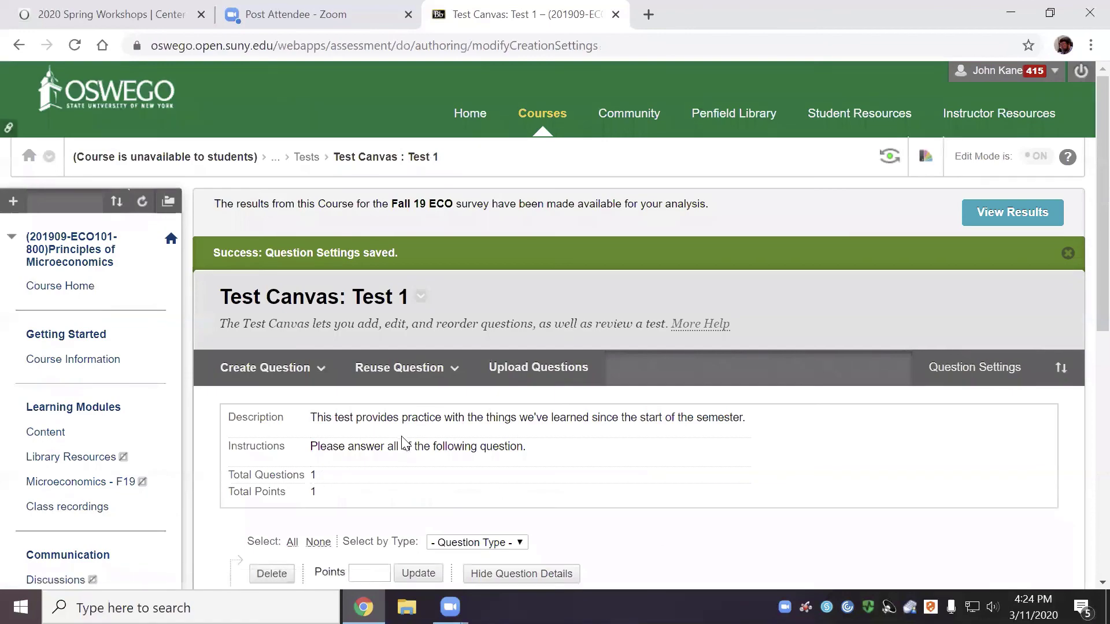
scroll(405, 443, down, 6)
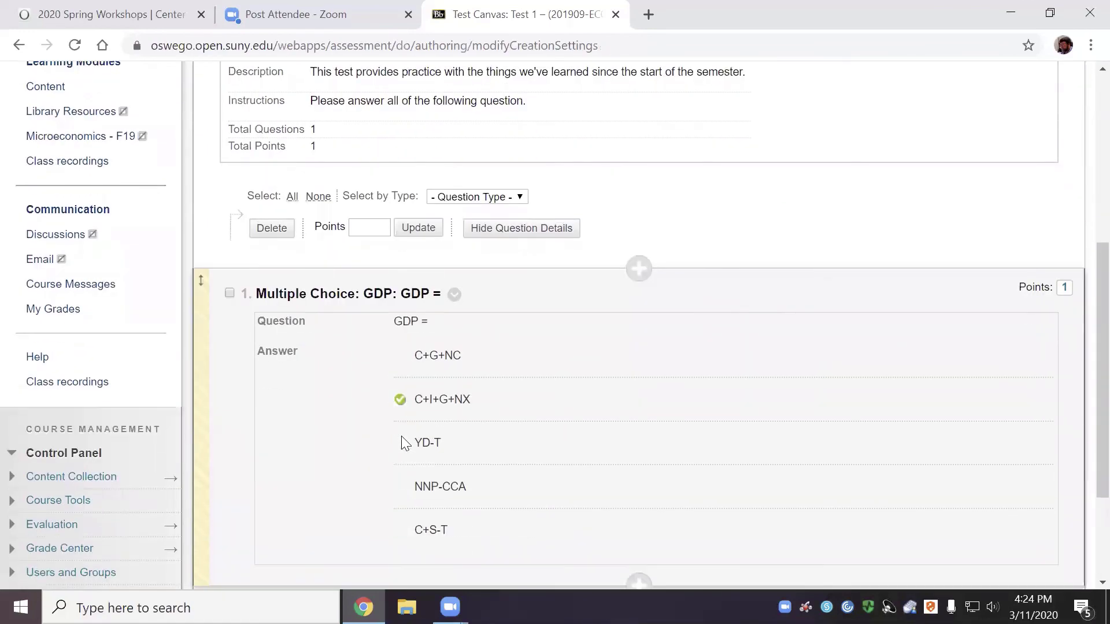
scroll(405, 443, up, 2)
scroll(405, 444, down, 4)
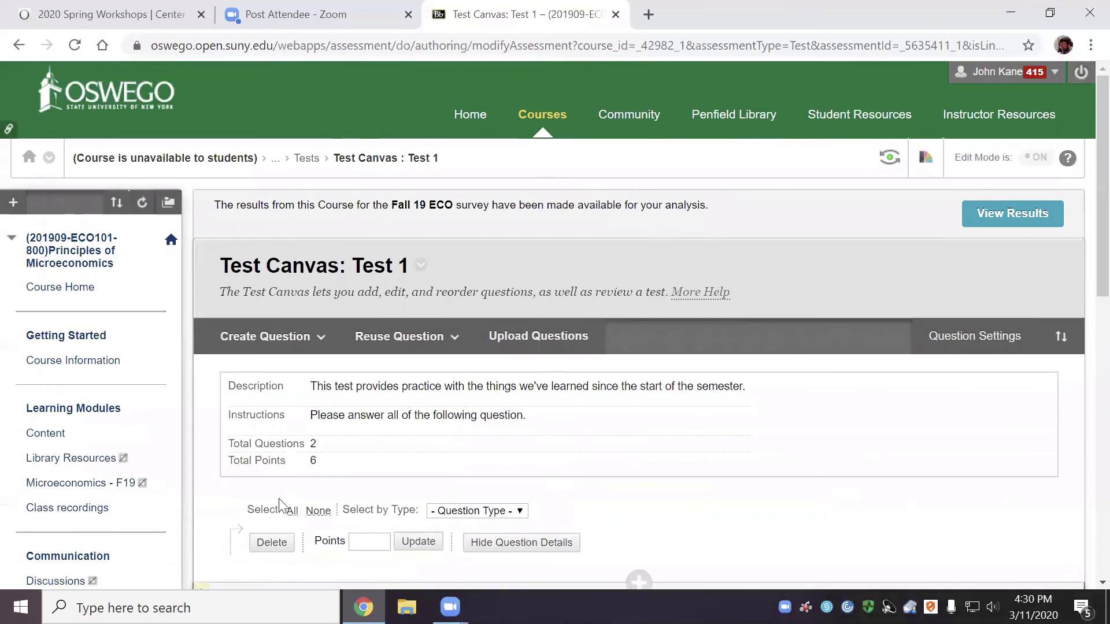
Create a new Multiple Answer question with text 'The correct answer for this question:'
click(277, 334)
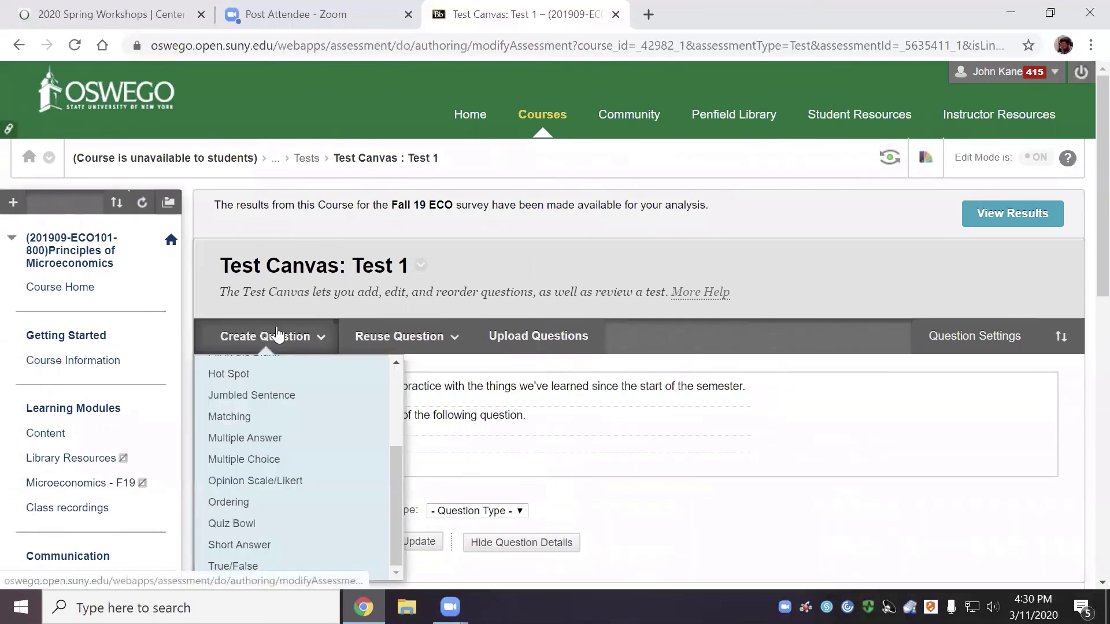
click(273, 437)
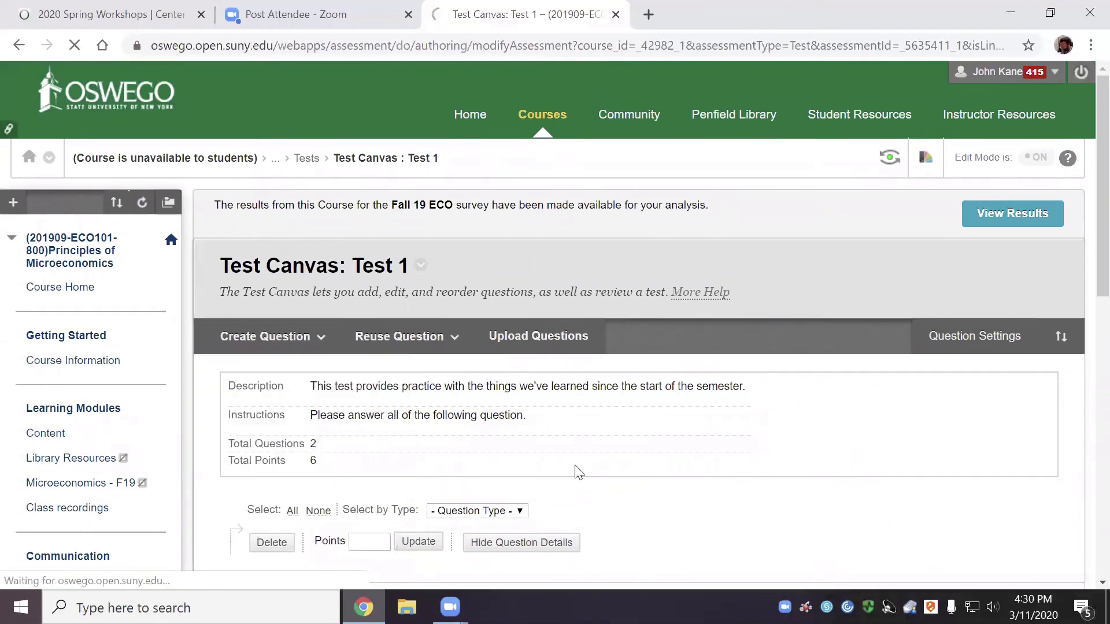
scroll(871, 457, down, 3)
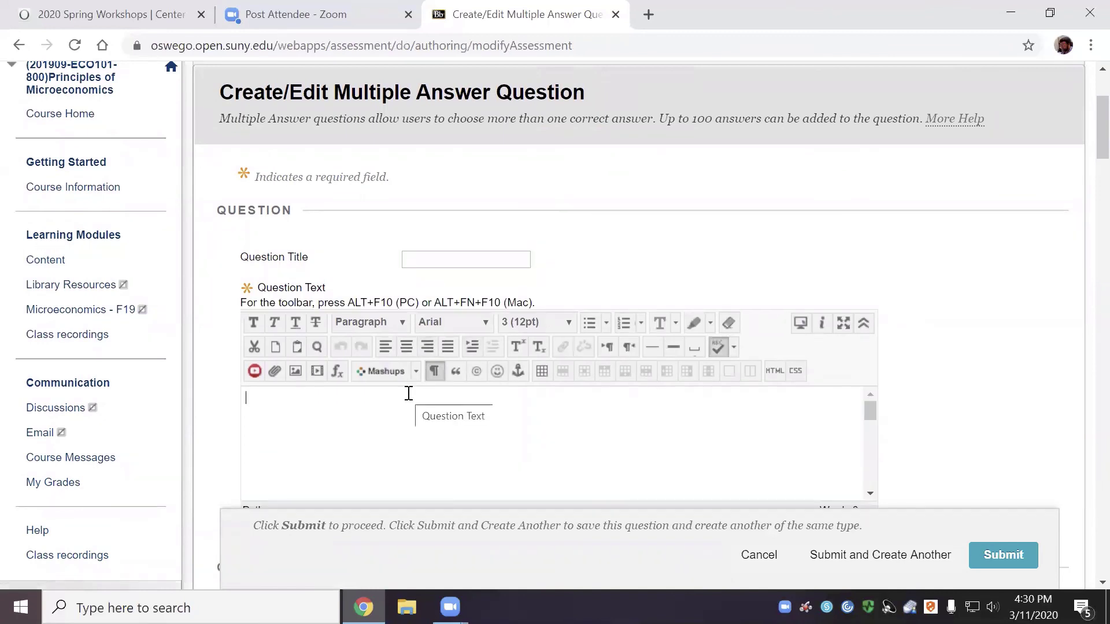
text(TY\he)
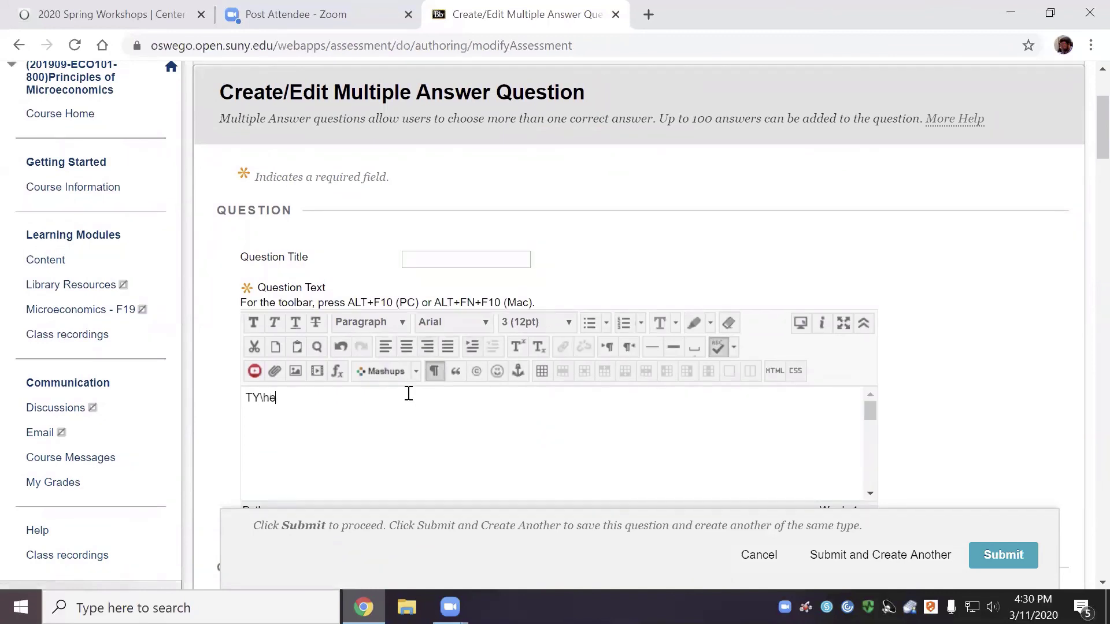
key(BackSpace)
key(BackSpace)
text(he correct answer for )
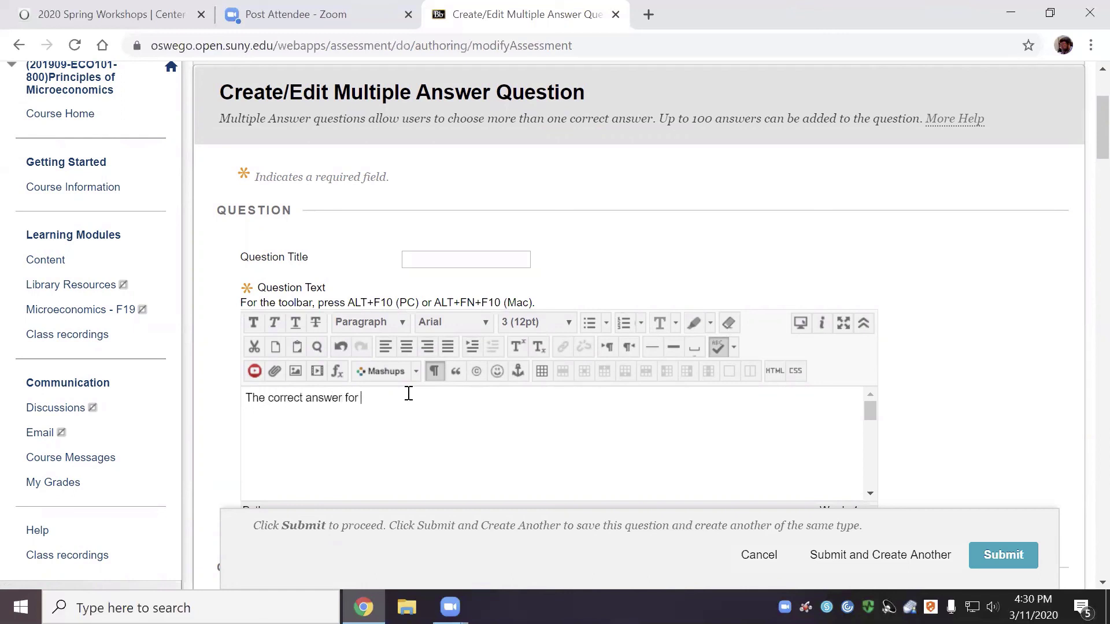
text(this question:L)
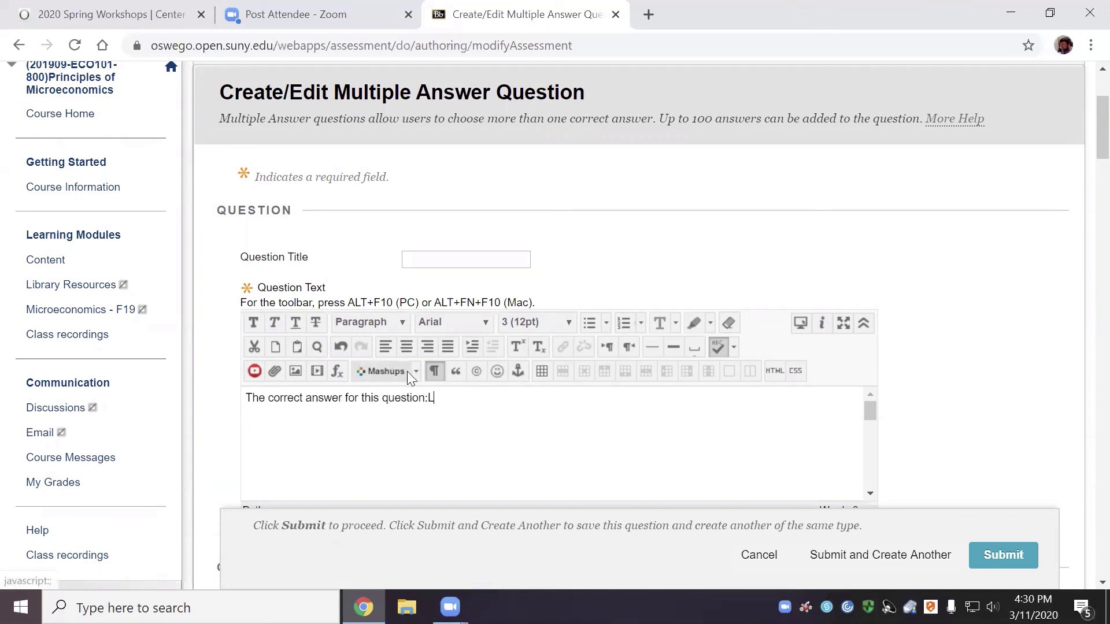
key(BackSpace)
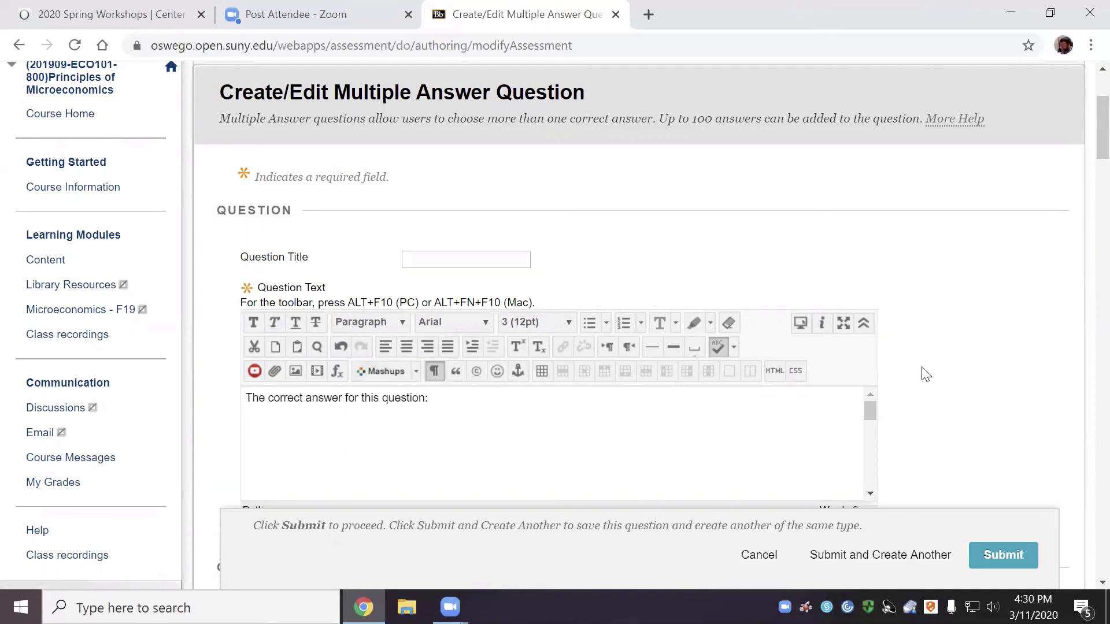
scroll(923, 378, down, 3)
scroll(743, 408, down, 8)
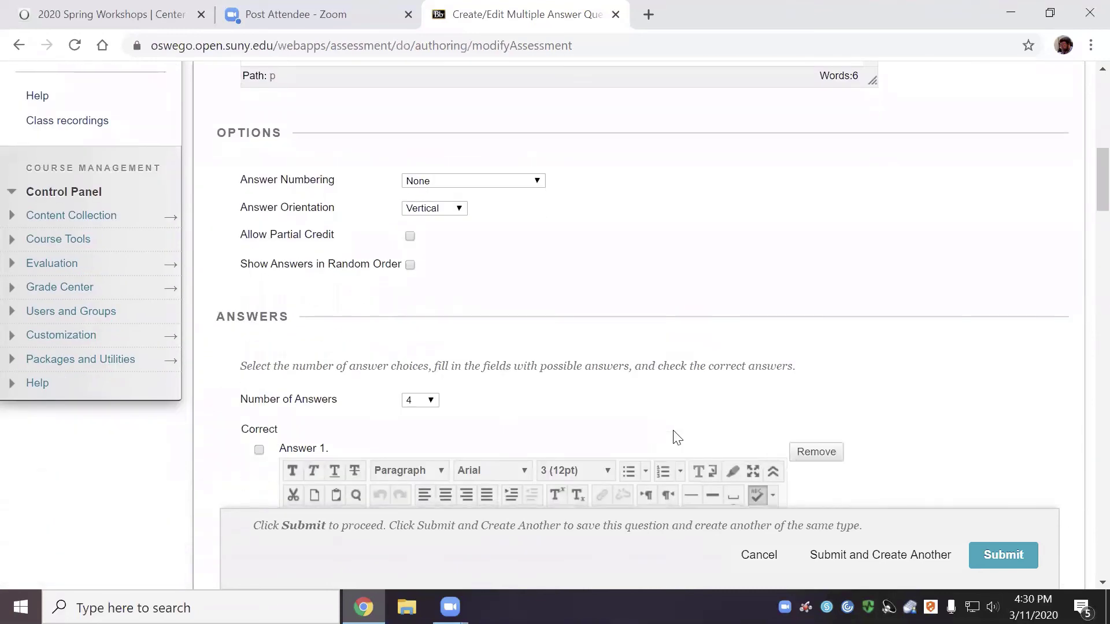
Start Answer 1 with 'A' and enter 35 as Answer 2
click(315, 397)
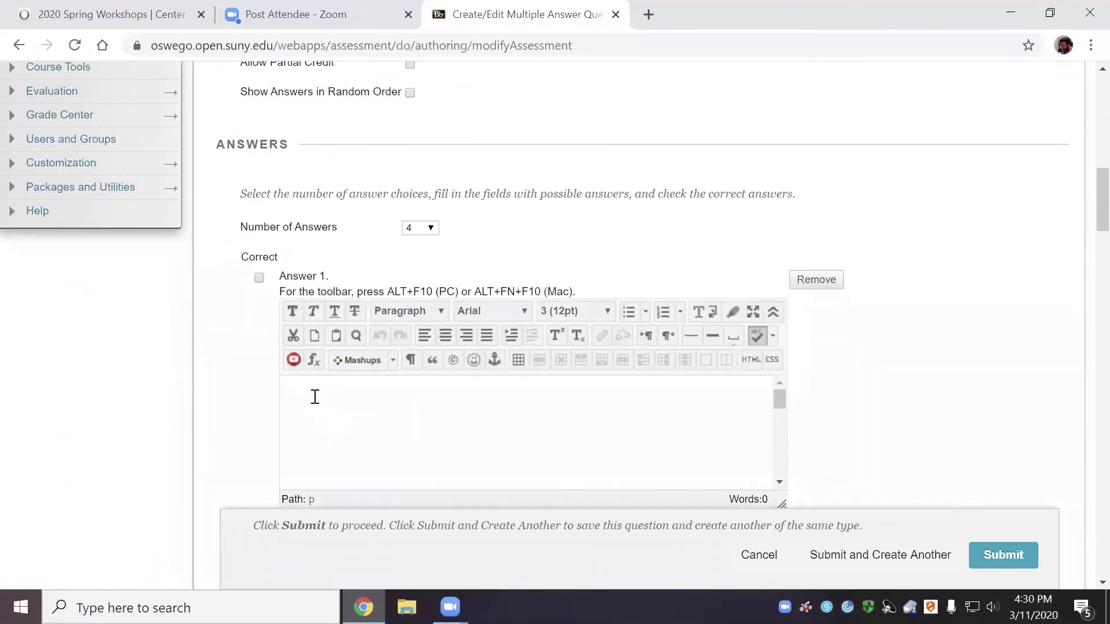
text(A)
scroll(410, 408, down, 5)
scroll(999, 177, down, 7)
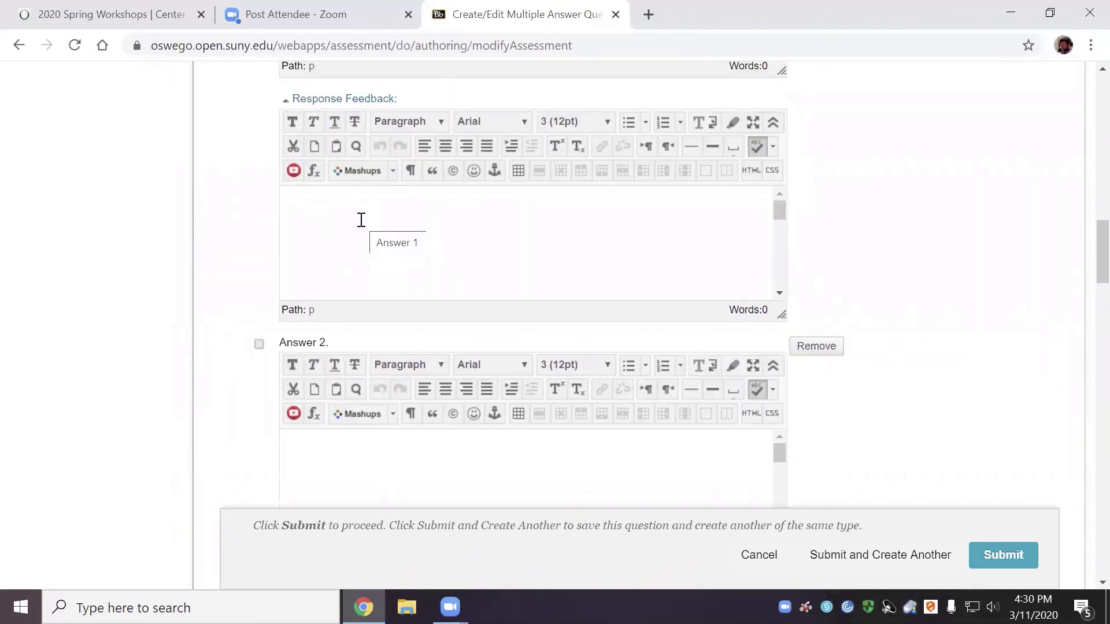
click(320, 489)
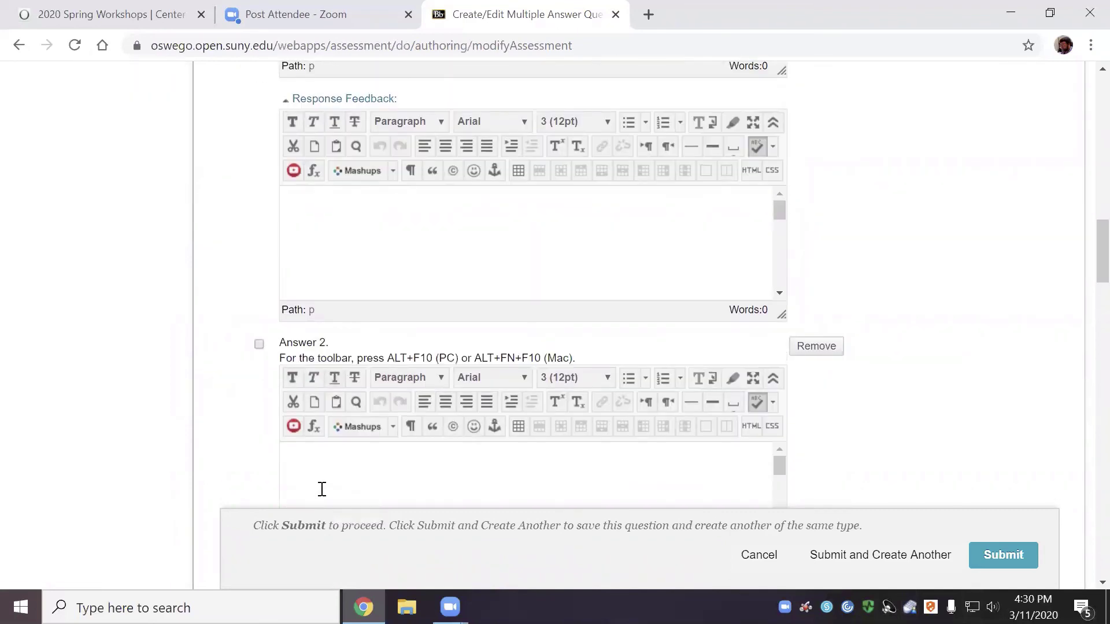
text(35)
Enter 42 as Answer 3 and filler text 'jkdasjkhasd' as Answer 4
scroll(991, 243, down, 9)
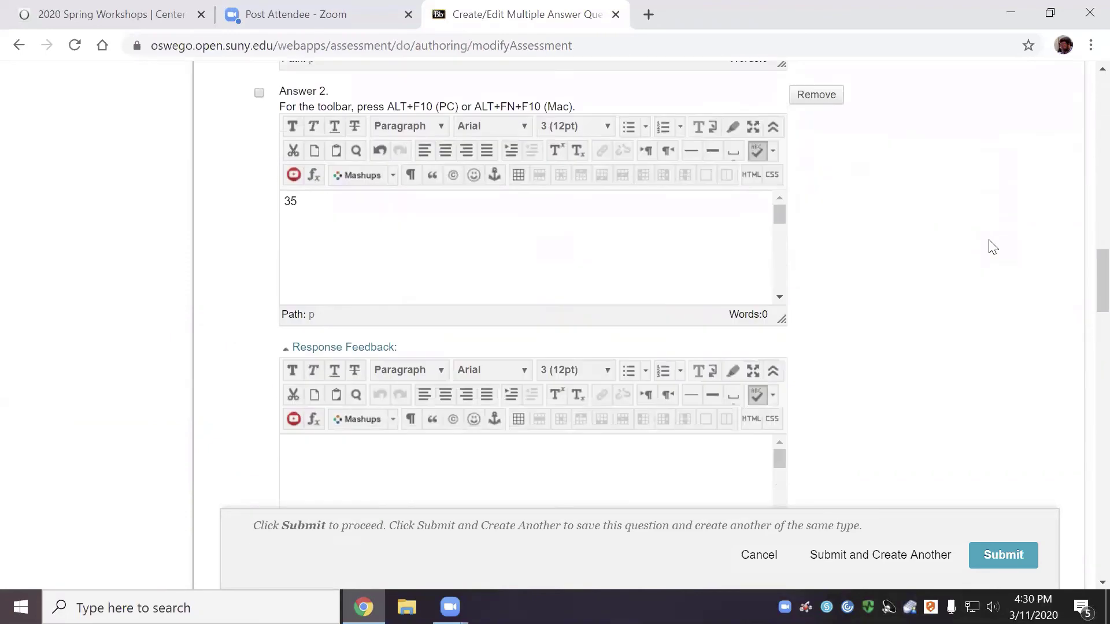
click(317, 461)
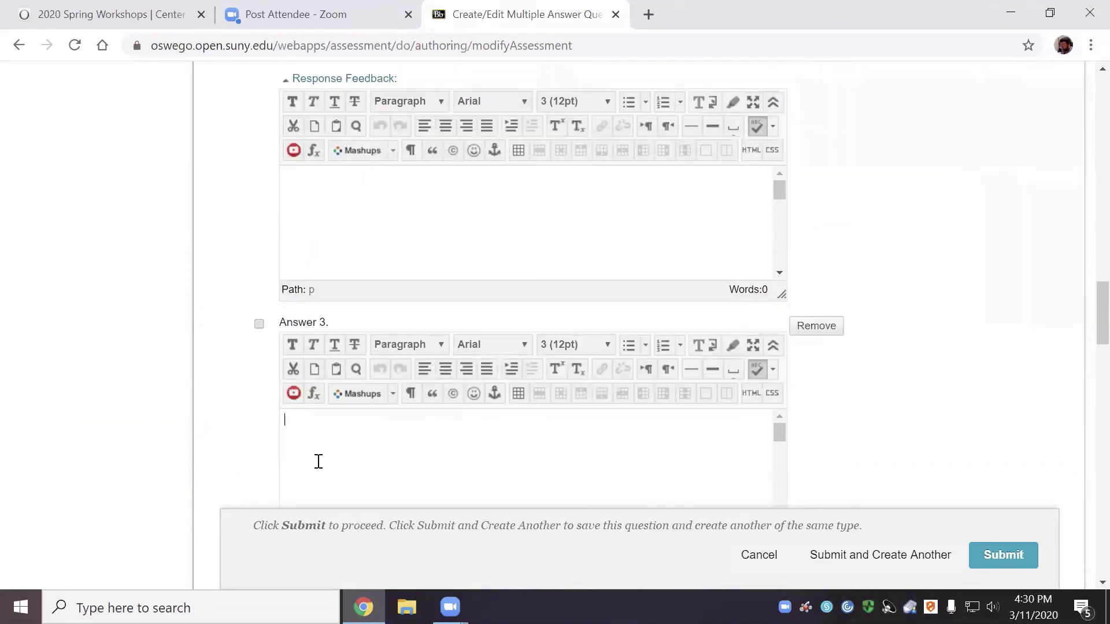
text(42)
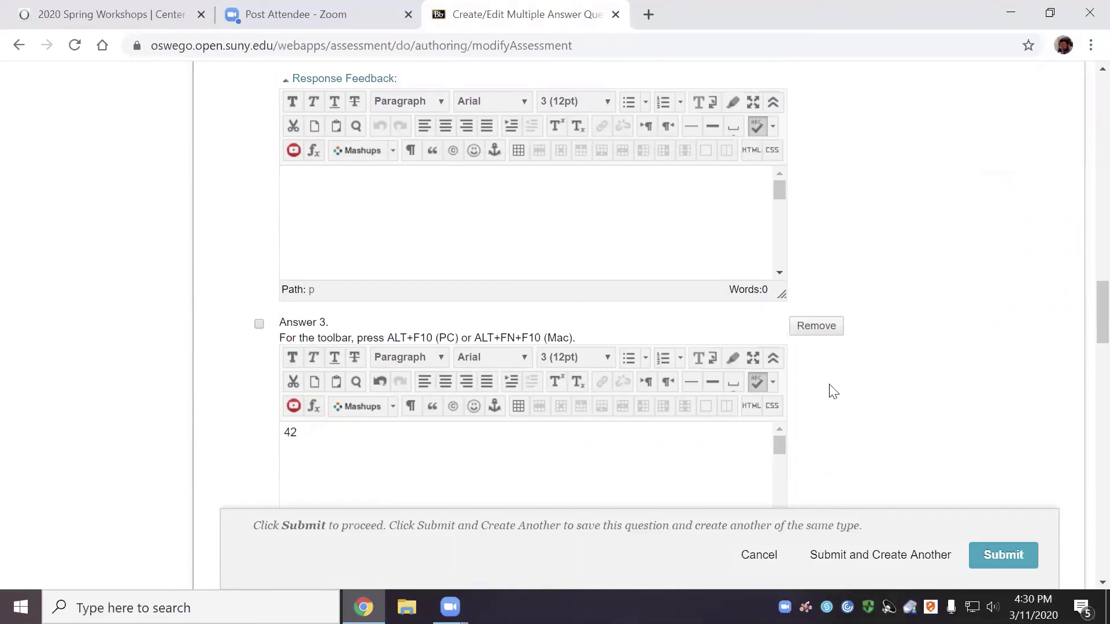
scroll(847, 387, down, 3)
scroll(862, 388, down, 6)
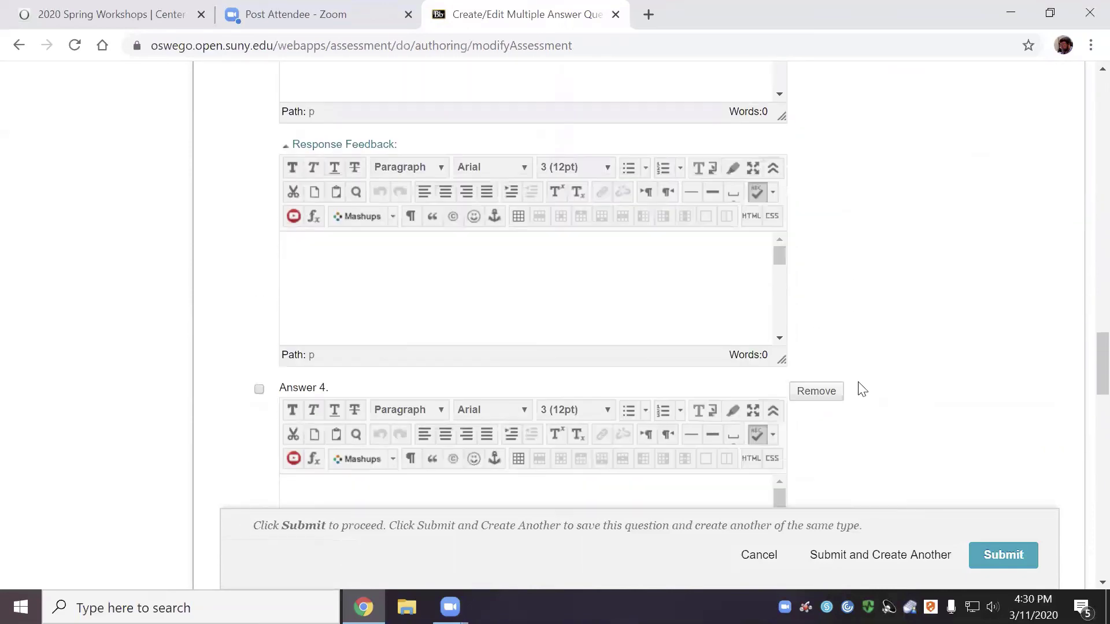
scroll(864, 388, down, 2)
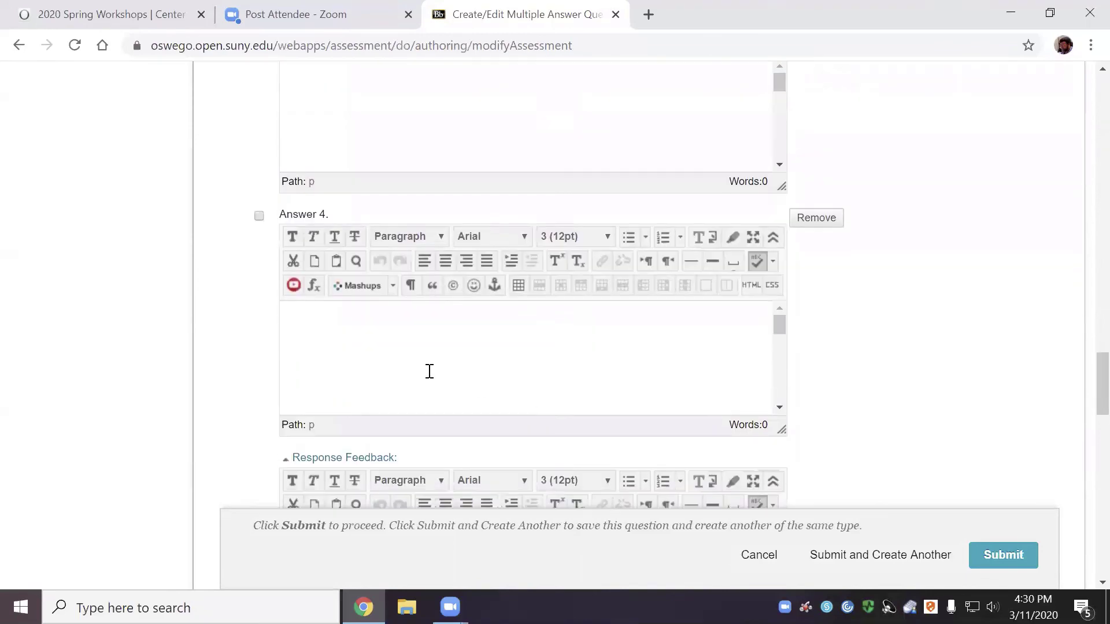
click(405, 350)
text(jkdasjkhasd)
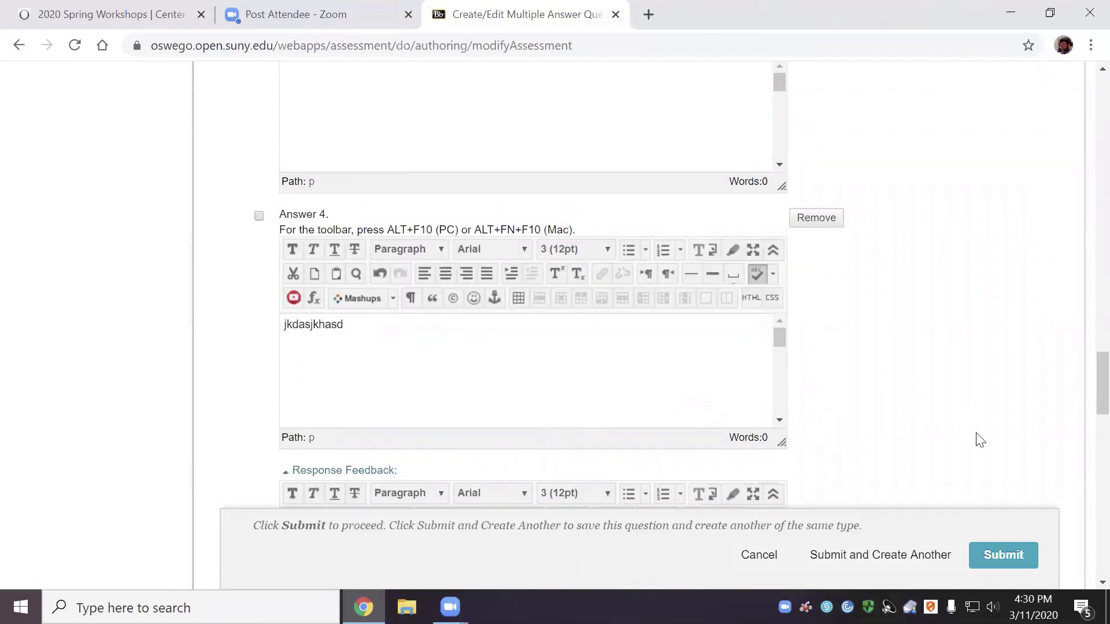
scroll(977, 439, up, 6)
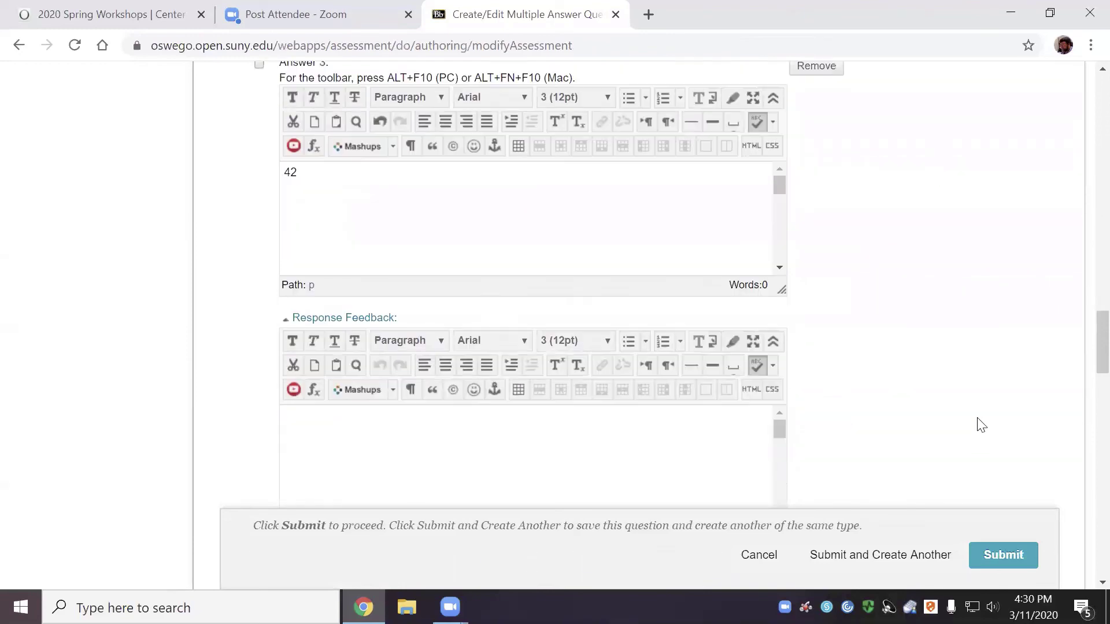
scroll(981, 425, up, 10)
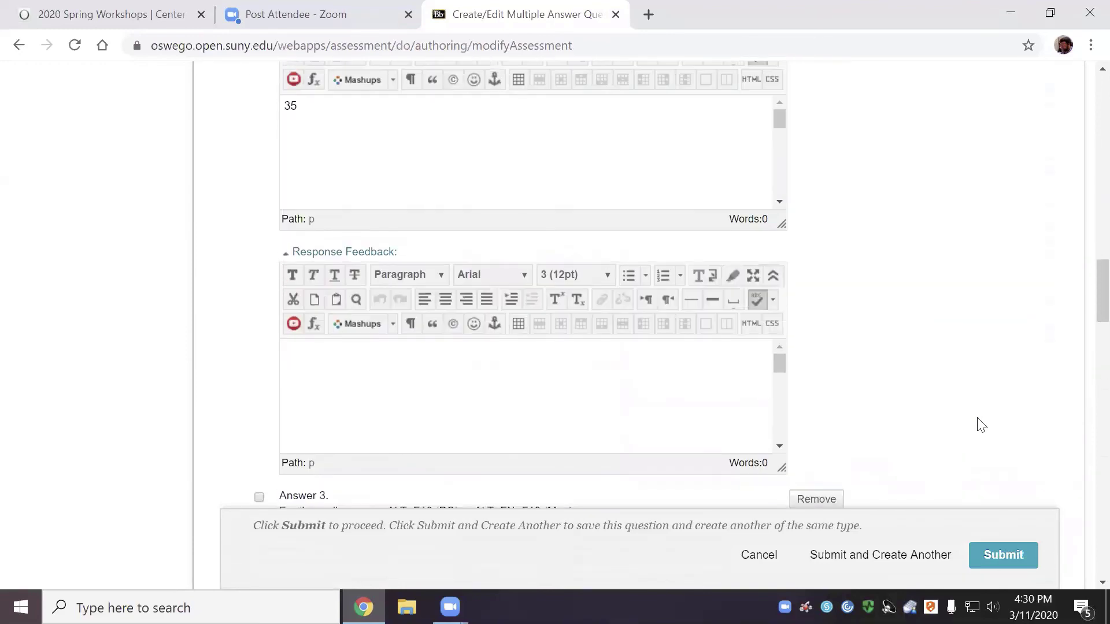
scroll(981, 425, up, 3)
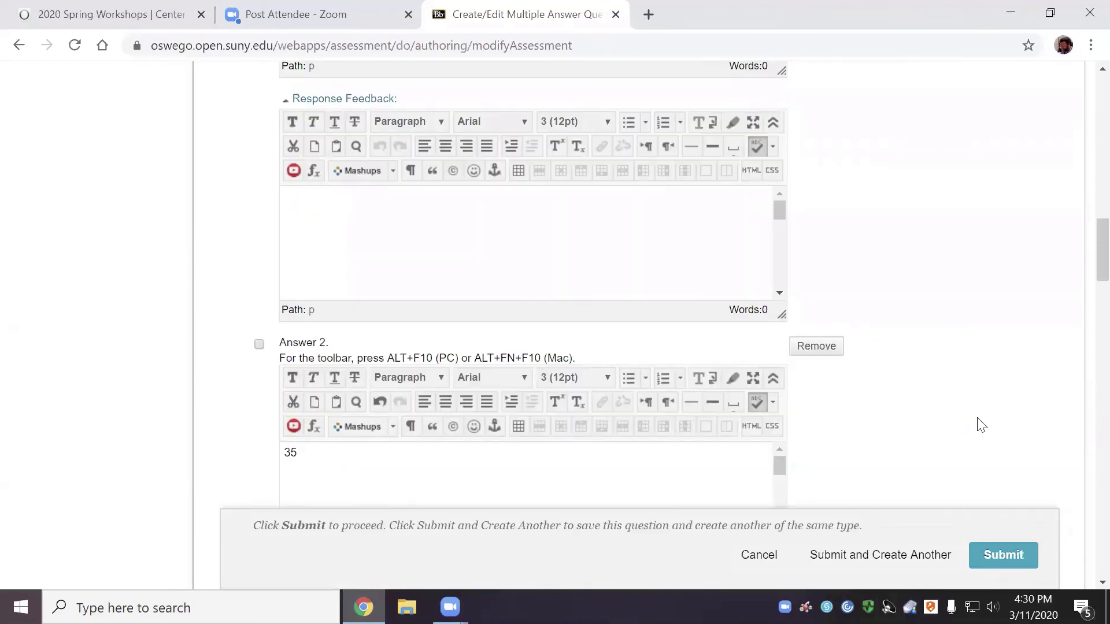
scroll(982, 425, up, 6)
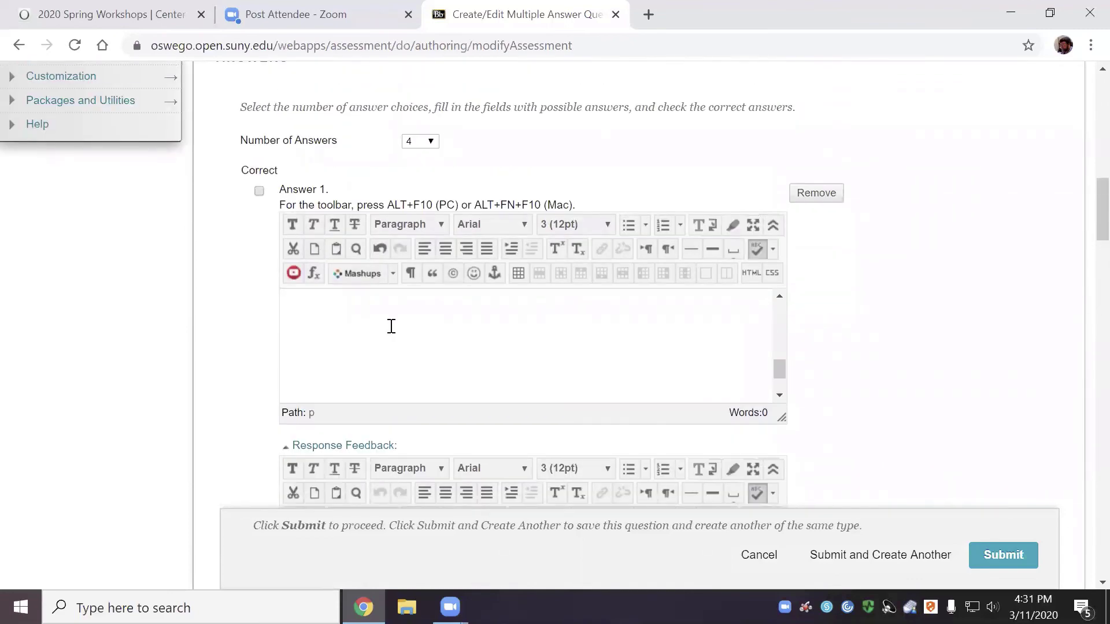
Complete Answer 1 as 'Adfgdf' and mark Answer 1 and Answer 2 (35) correct
click(392, 324)
text(Adfgdf)
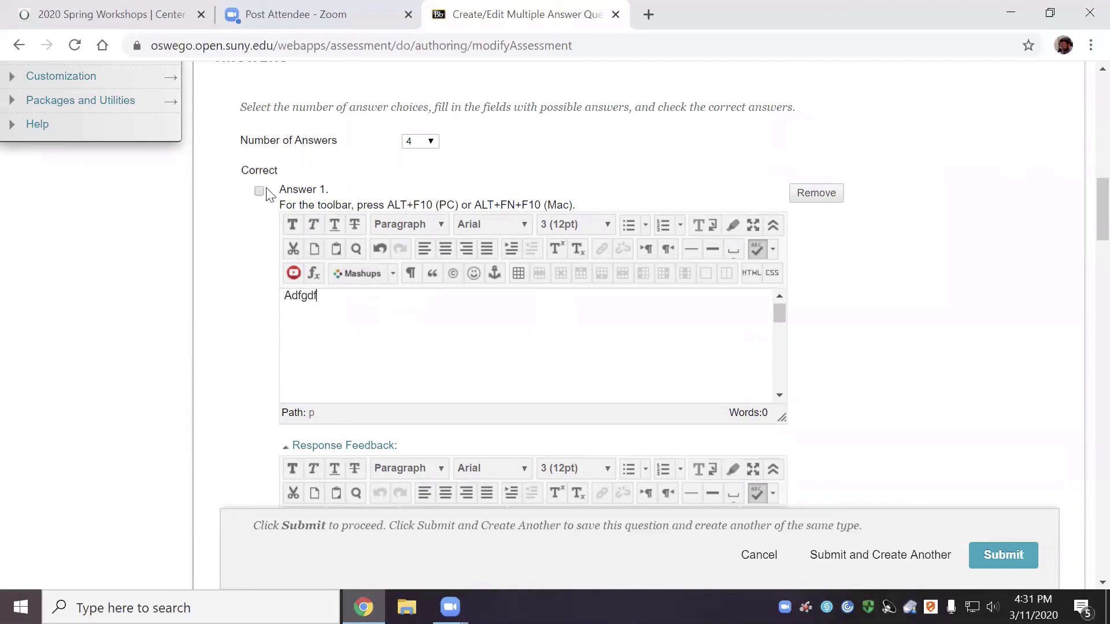
click(259, 191)
scroll(314, 276, down, 7)
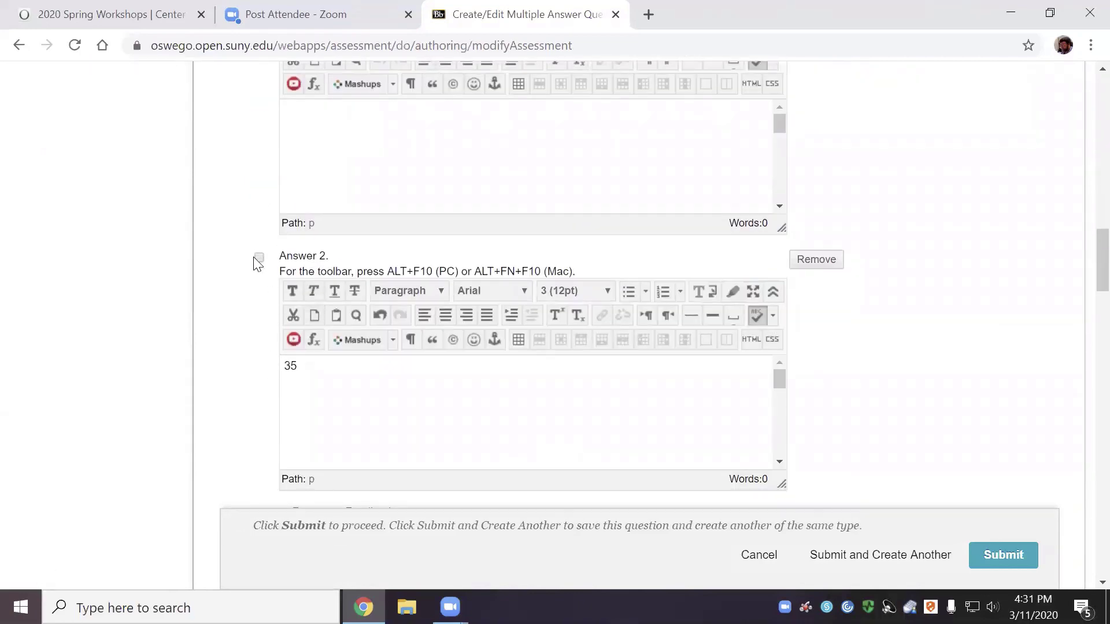
click(259, 258)
scroll(809, 338, down, 12)
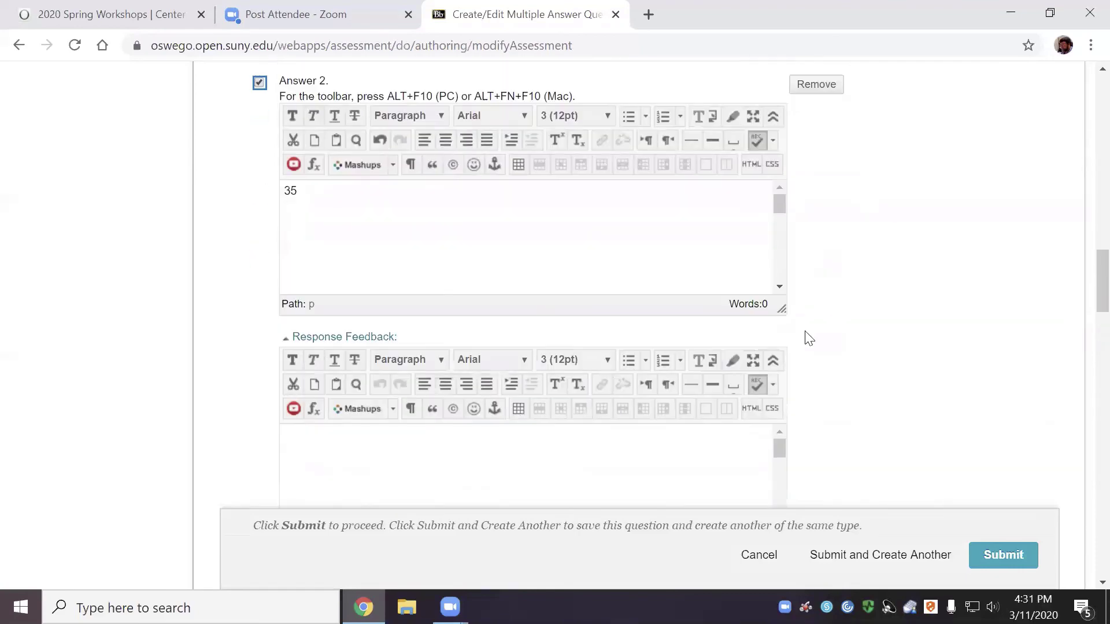
scroll(809, 339, down, 15)
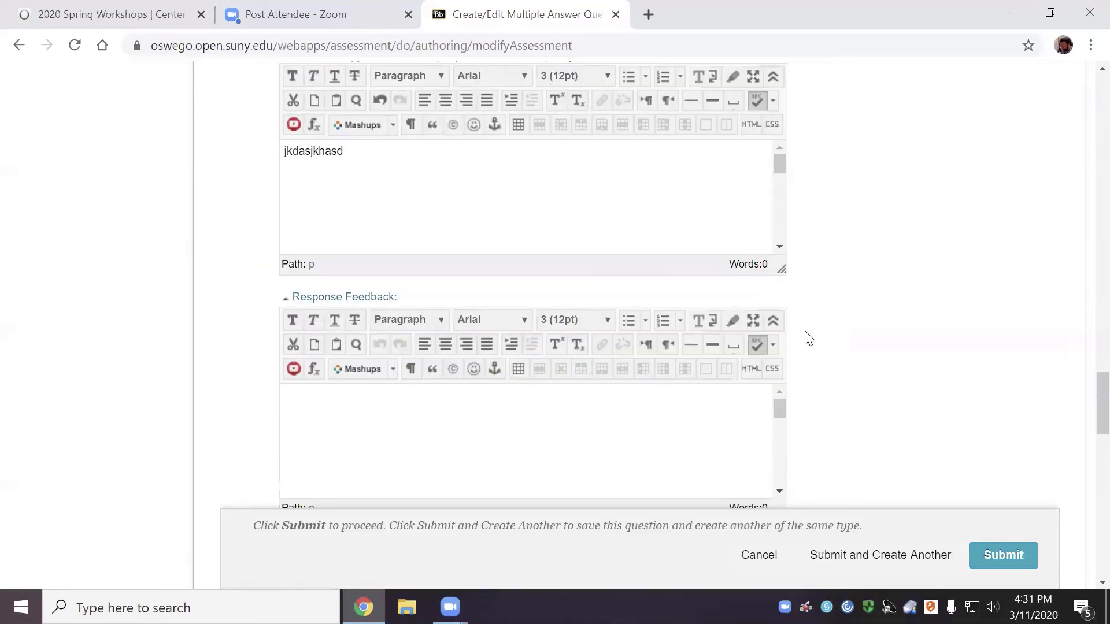
scroll(808, 338, down, 9)
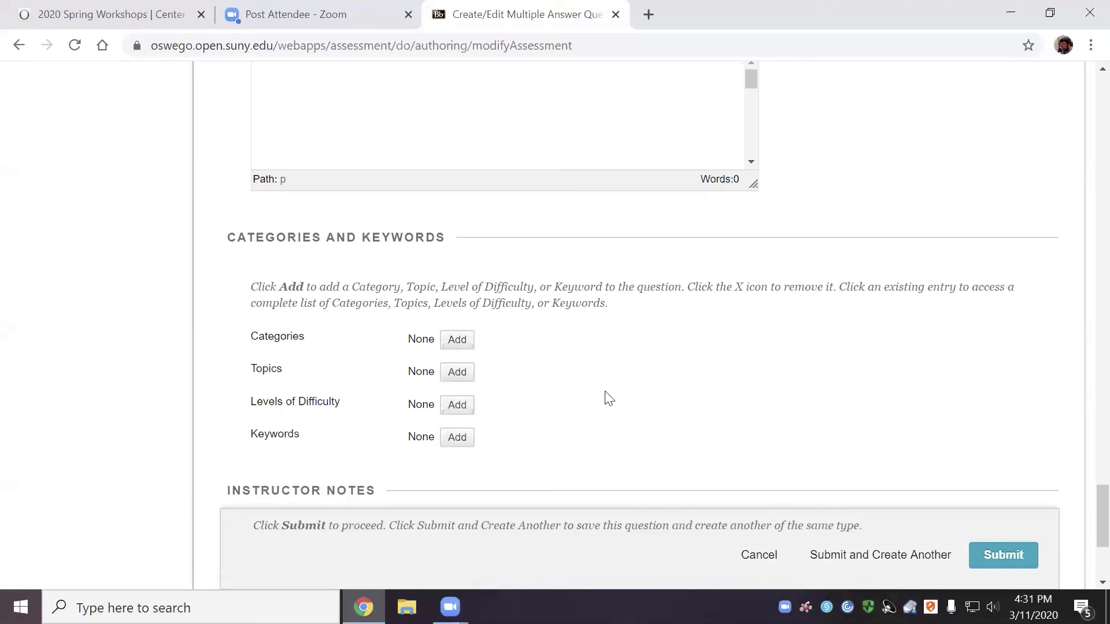
Submit the Multiple Answer question and change question 3's points from 10 to 4
click(1001, 554)
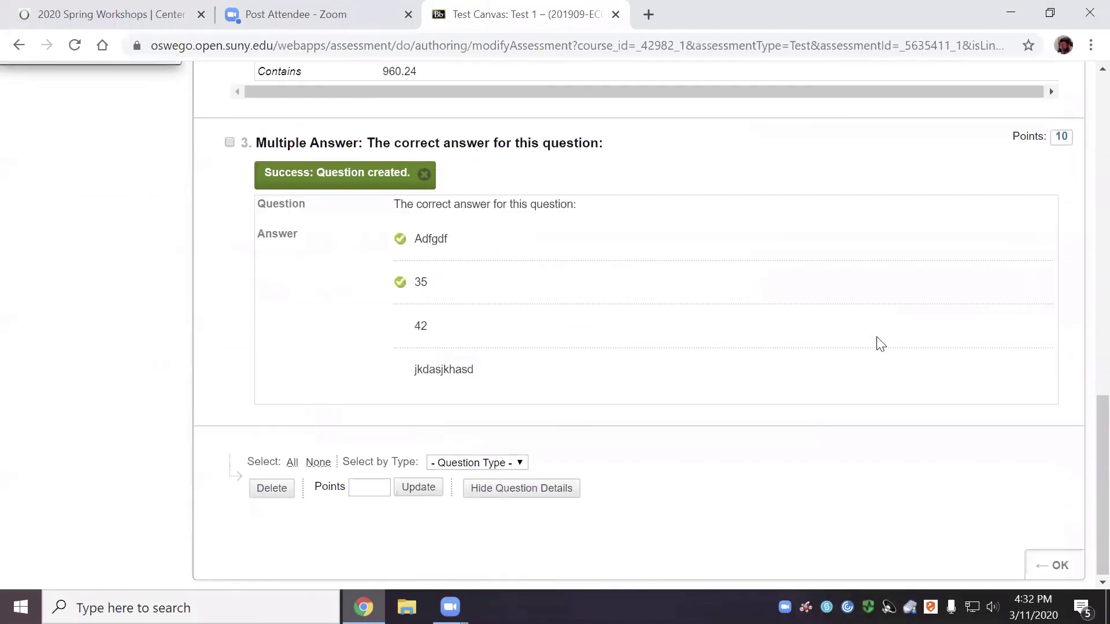
scroll(880, 343, up, 1)
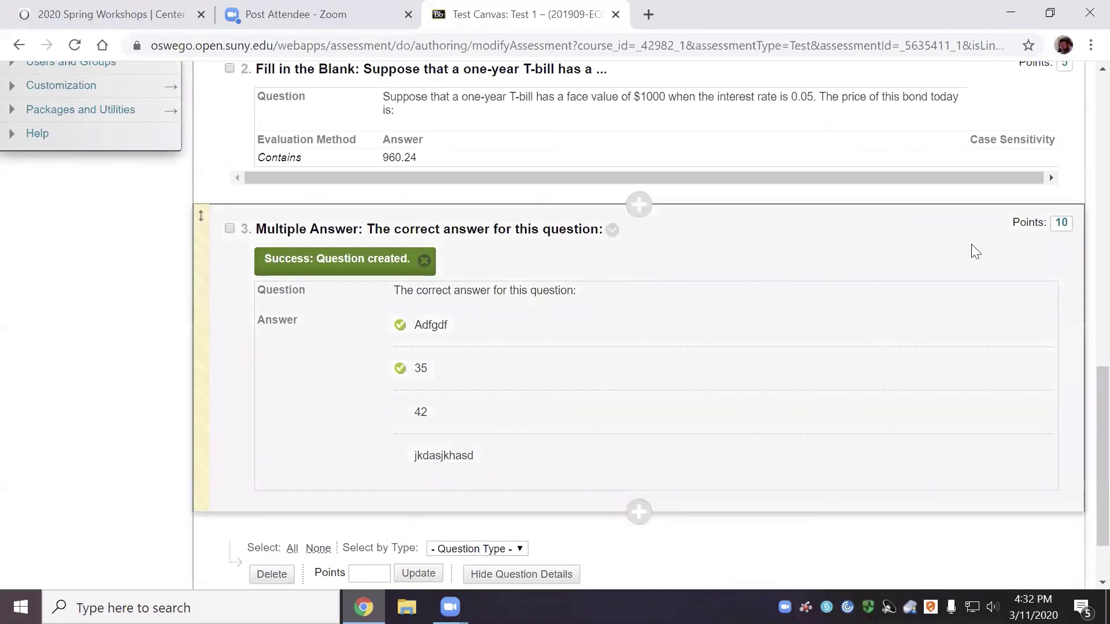
click(1063, 225)
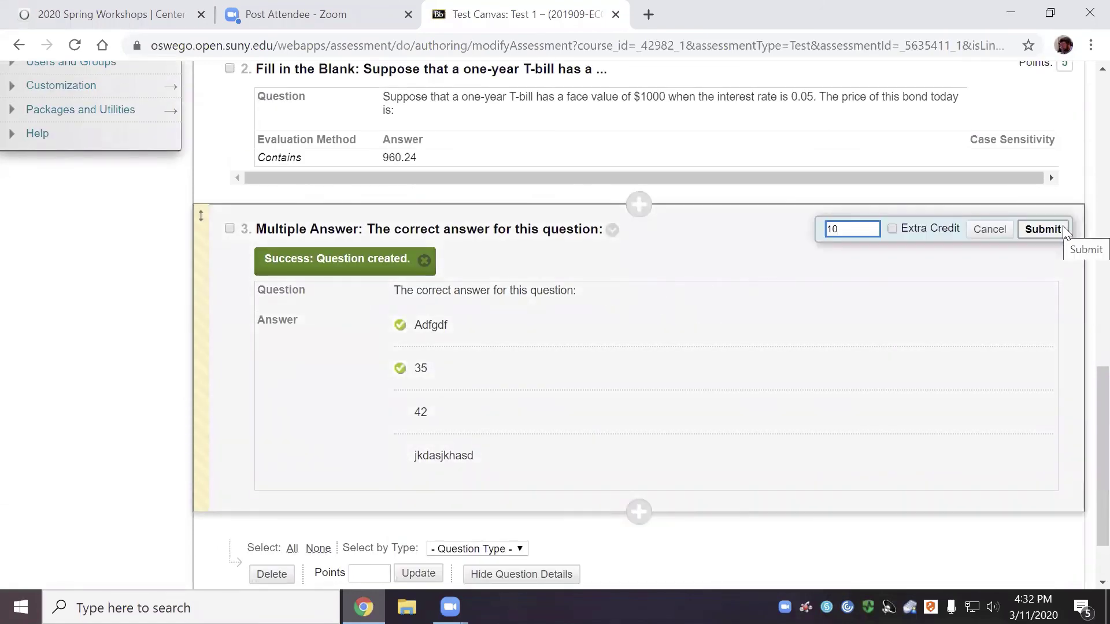
key(BackSpace)
key(BackSpace)
text(4)
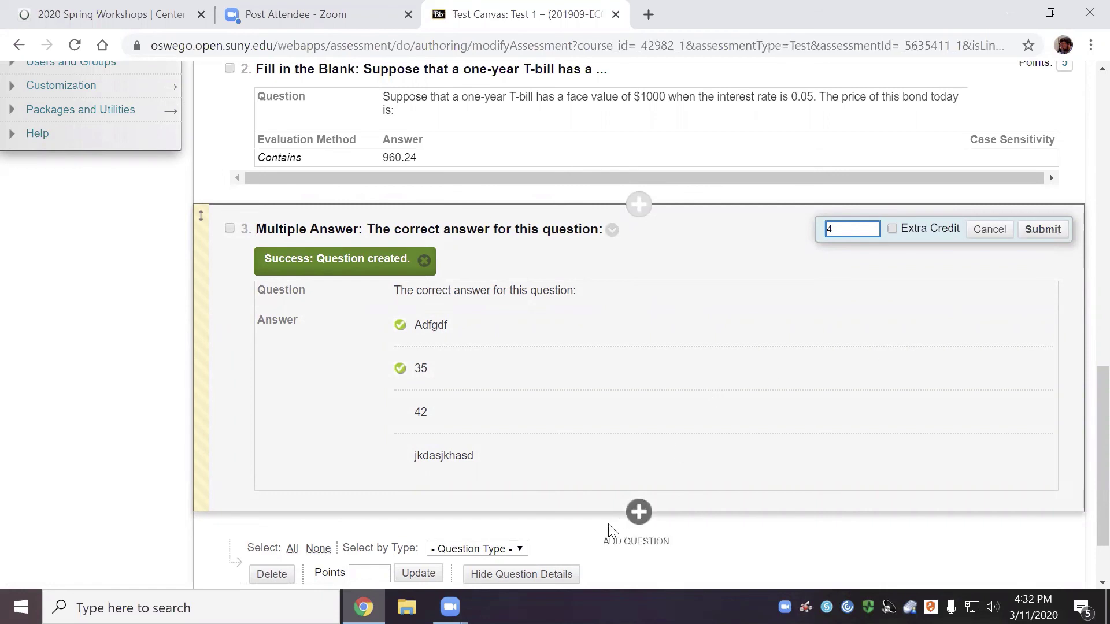
scroll(583, 488, down, 1)
click(673, 308)
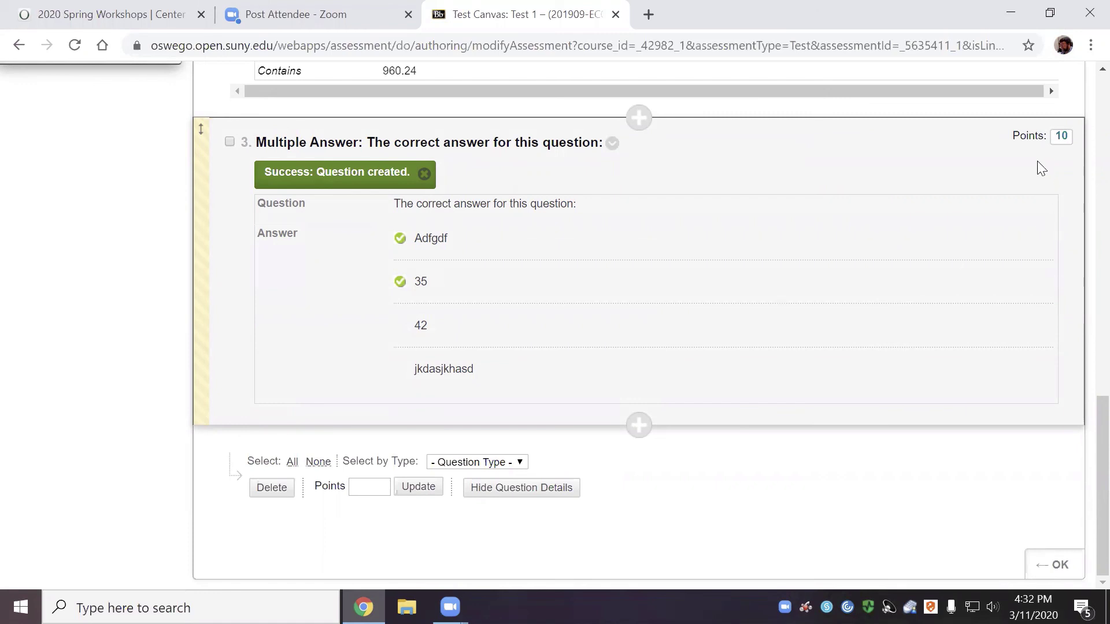
click(1064, 135)
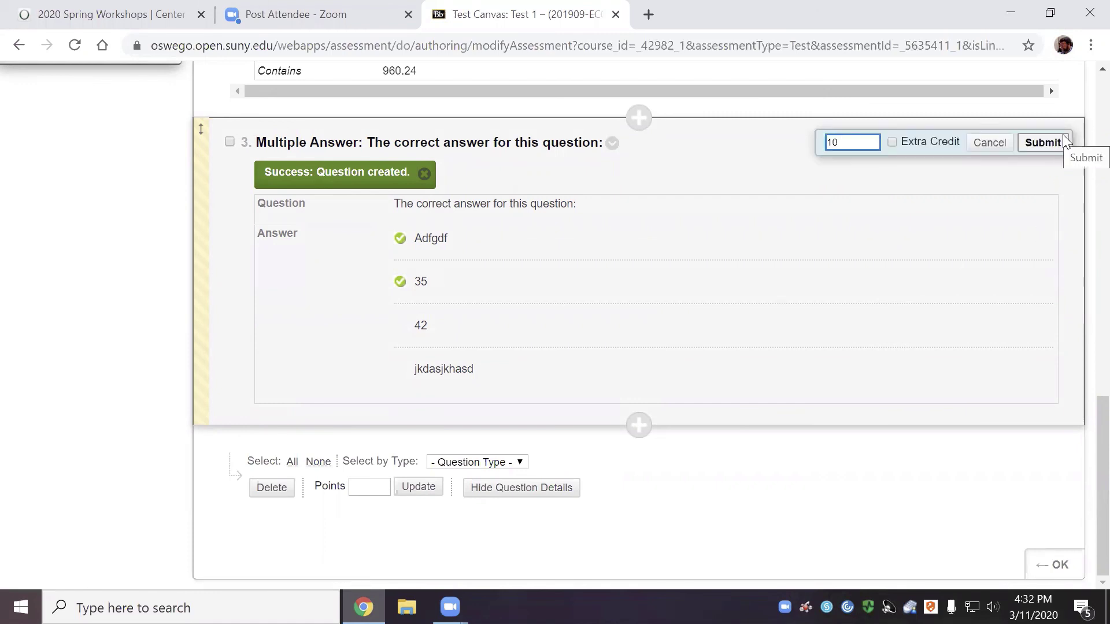
key(BackSpace)
key(BackSpace)
text(4)
click(1044, 141)
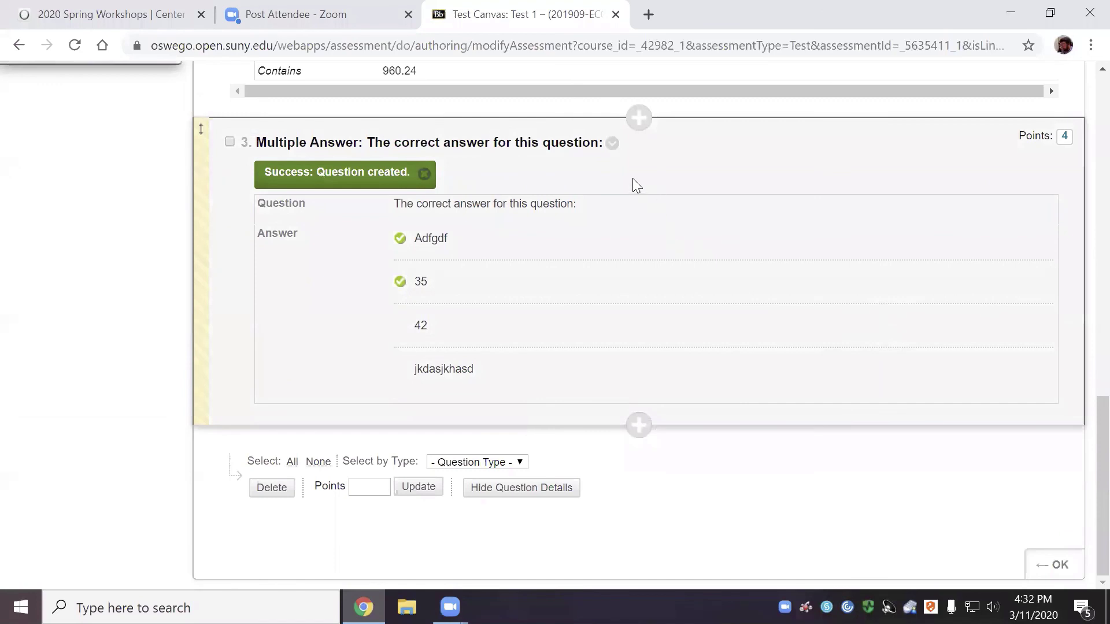
Reopen question 3 in the Multiple Answer editor, showing its text and 4 answers
click(613, 142)
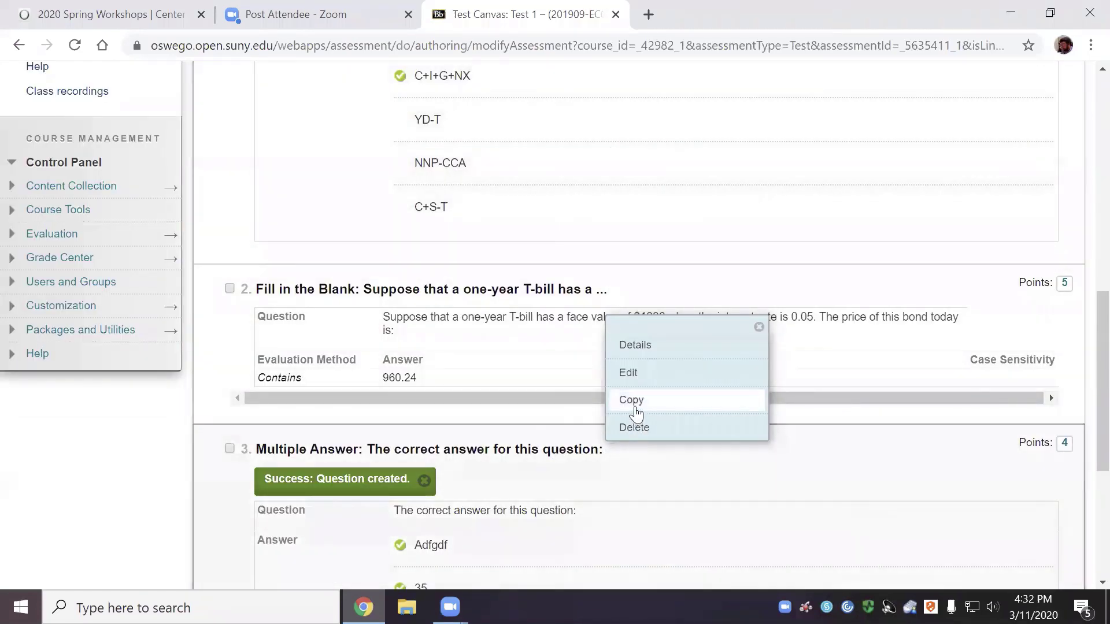
click(638, 379)
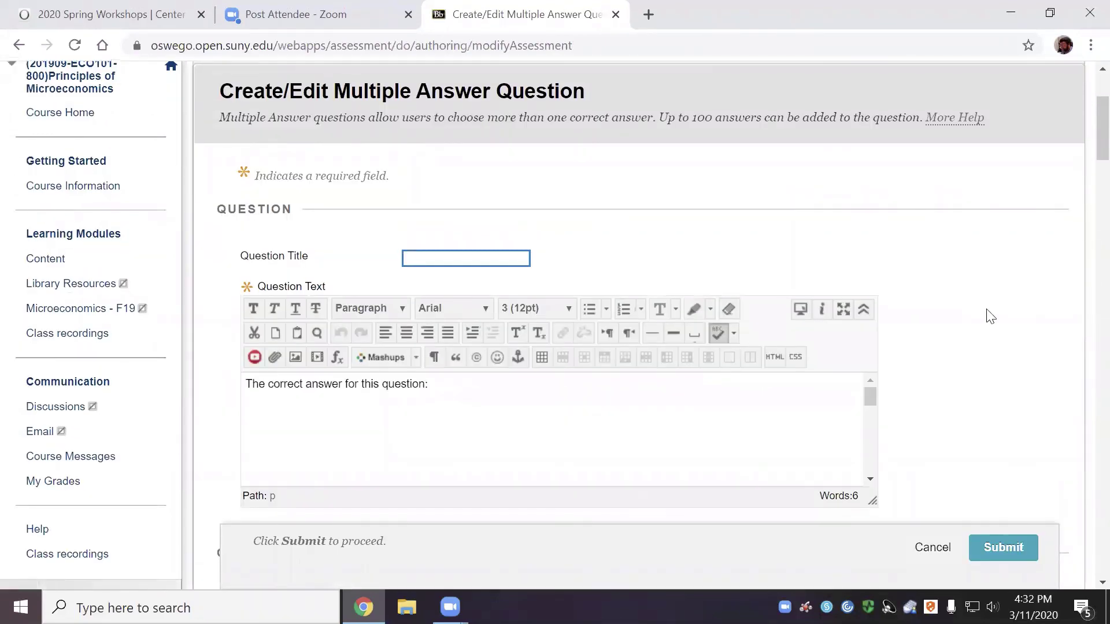
scroll(989, 319, down, 6)
scroll(991, 319, down, 3)
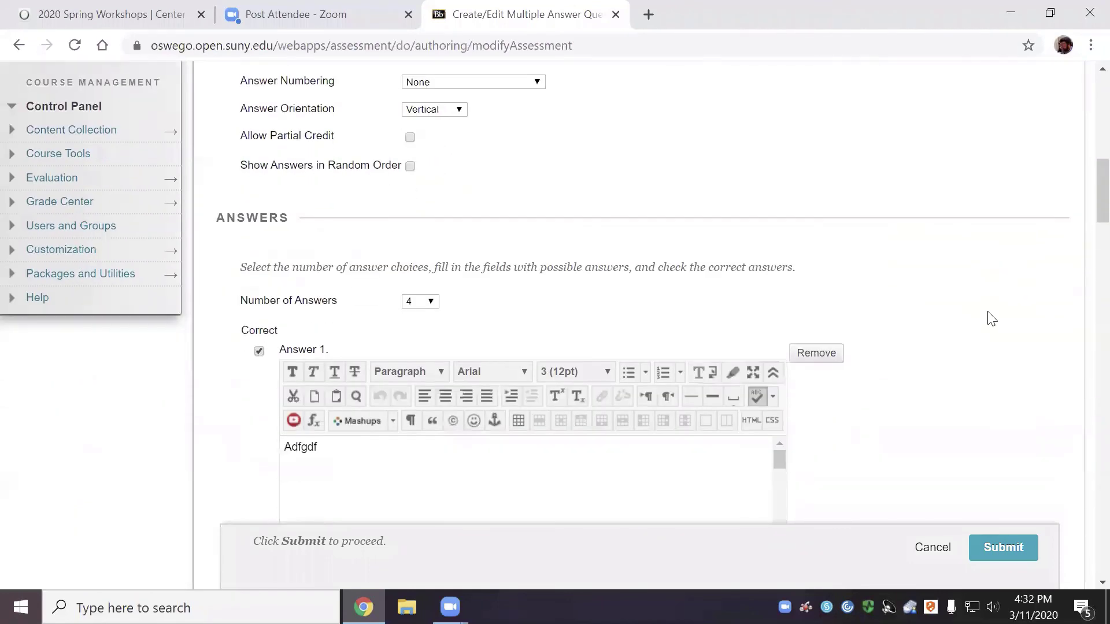
Turn on Allow Partial Credit for question 3
click(410, 138)
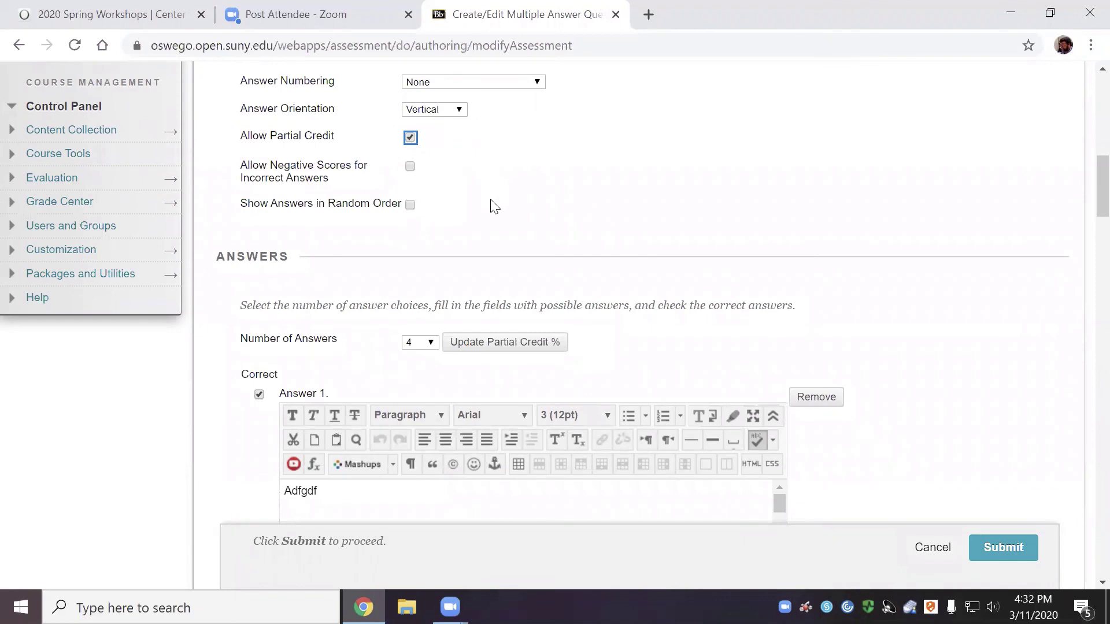
scroll(492, 204, down, 2)
scroll(491, 205, down, 1)
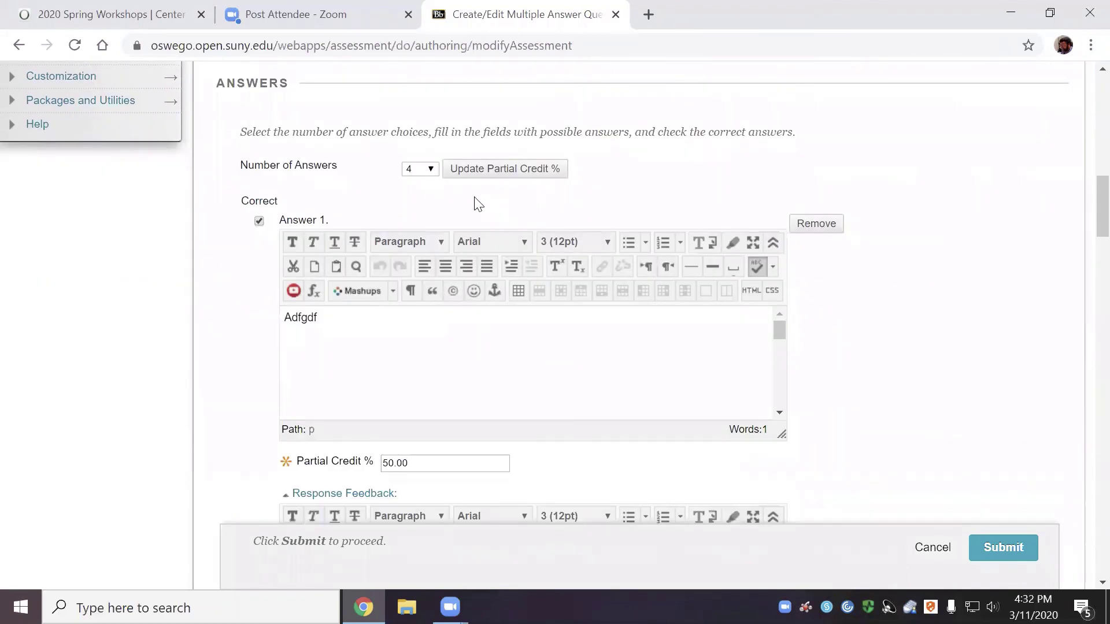
scroll(463, 198, down, 2)
scroll(464, 196, down, 10)
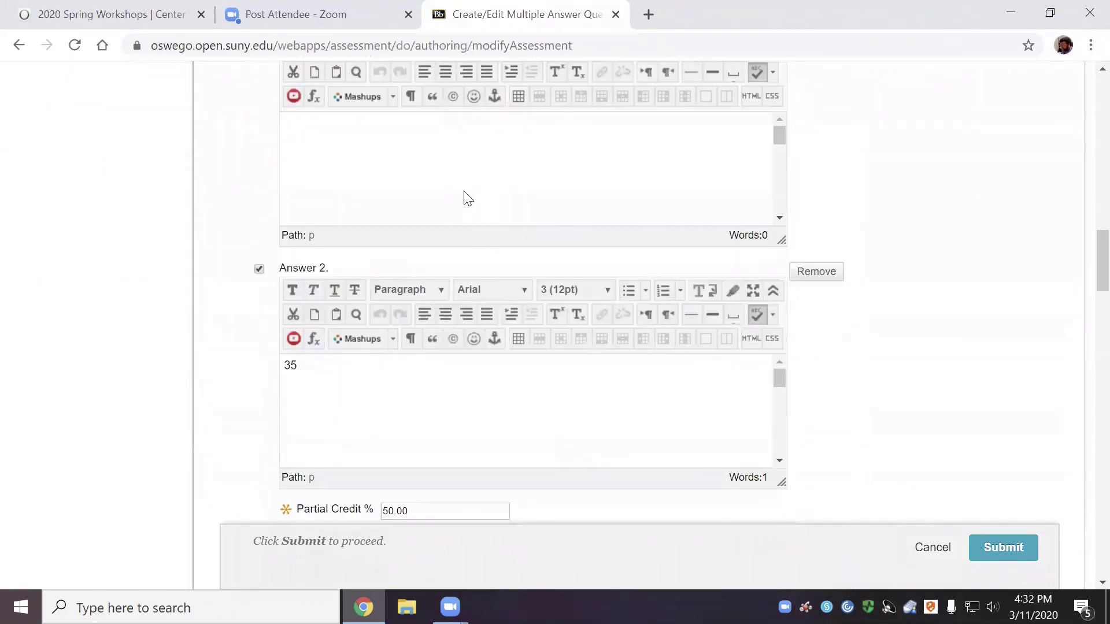
scroll(468, 198, down, 1)
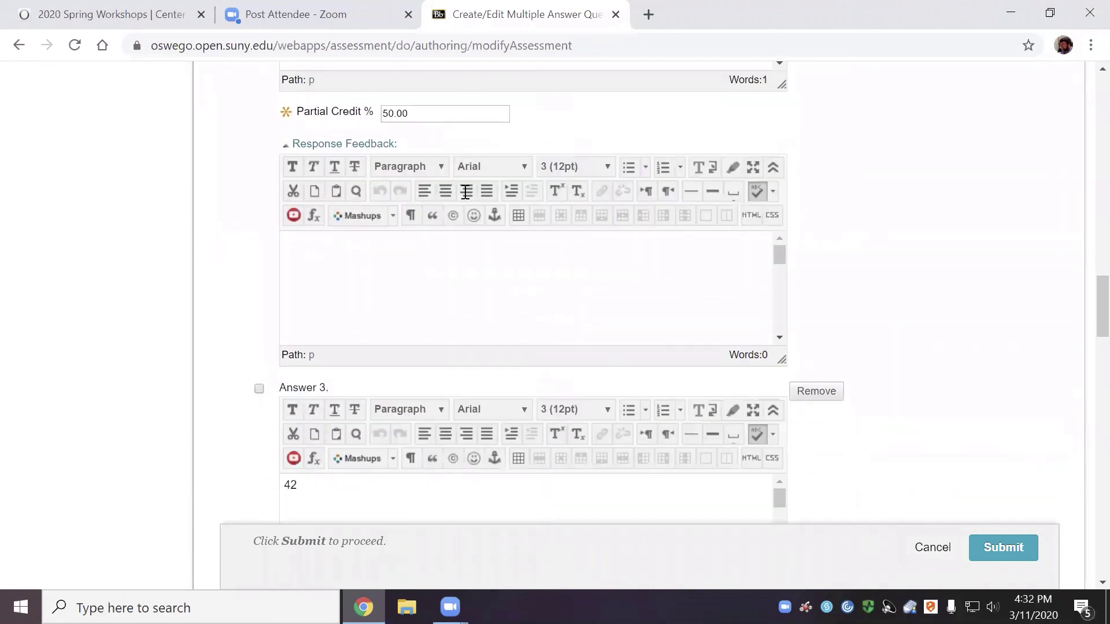
scroll(468, 198, down, 3)
scroll(466, 193, down, 1)
scroll(464, 191, up, 5)
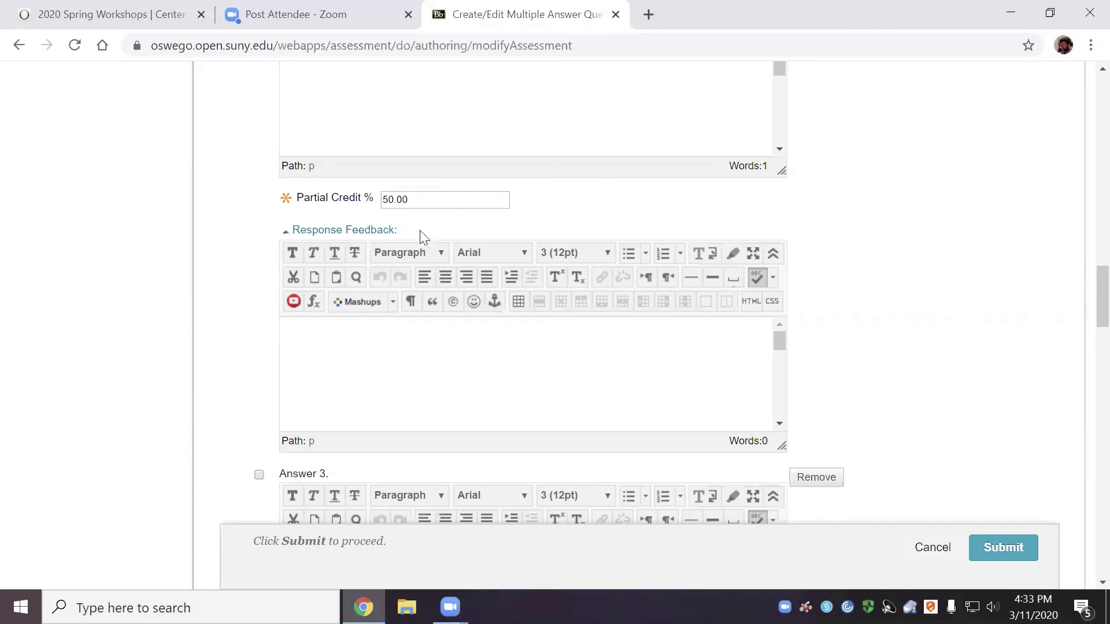
scroll(418, 222, down, 2)
scroll(416, 218, down, 2)
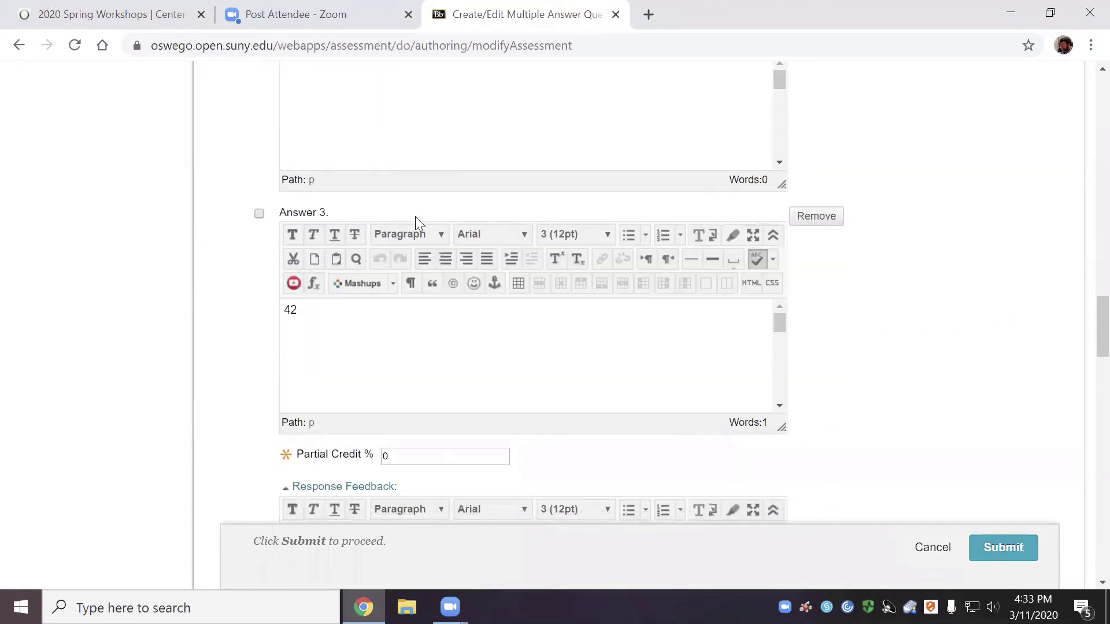
scroll(416, 218, down, 2)
Change the Partial Credit % of answers 42 and jkdasjkhasd from 0 to -50
click(399, 287)
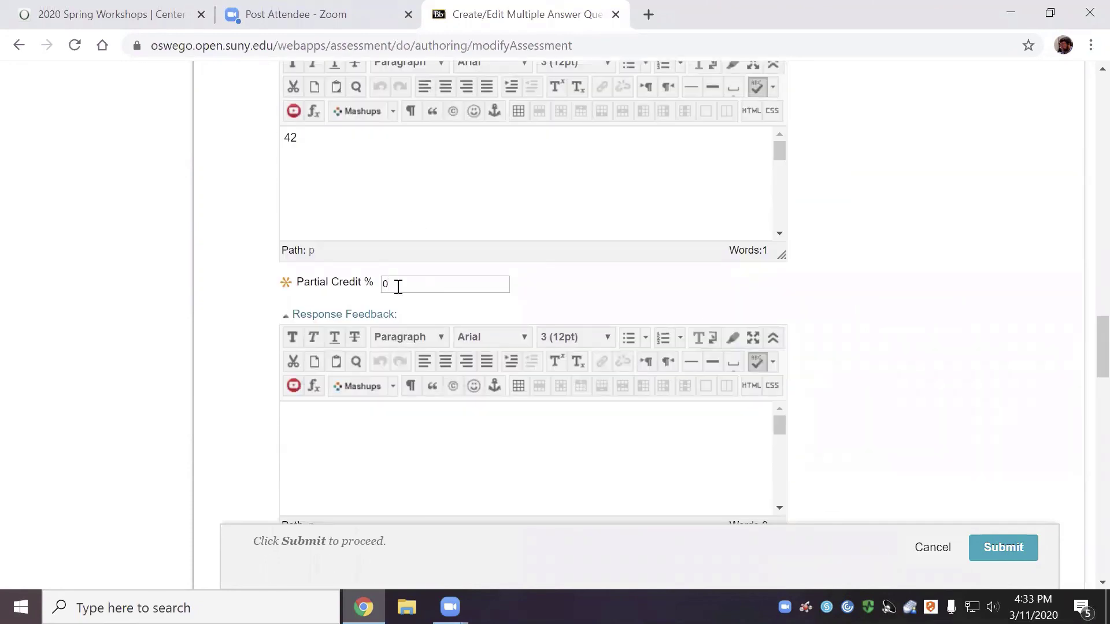
key(BackSpace)
text(-50)
scroll(830, 399, down, 5)
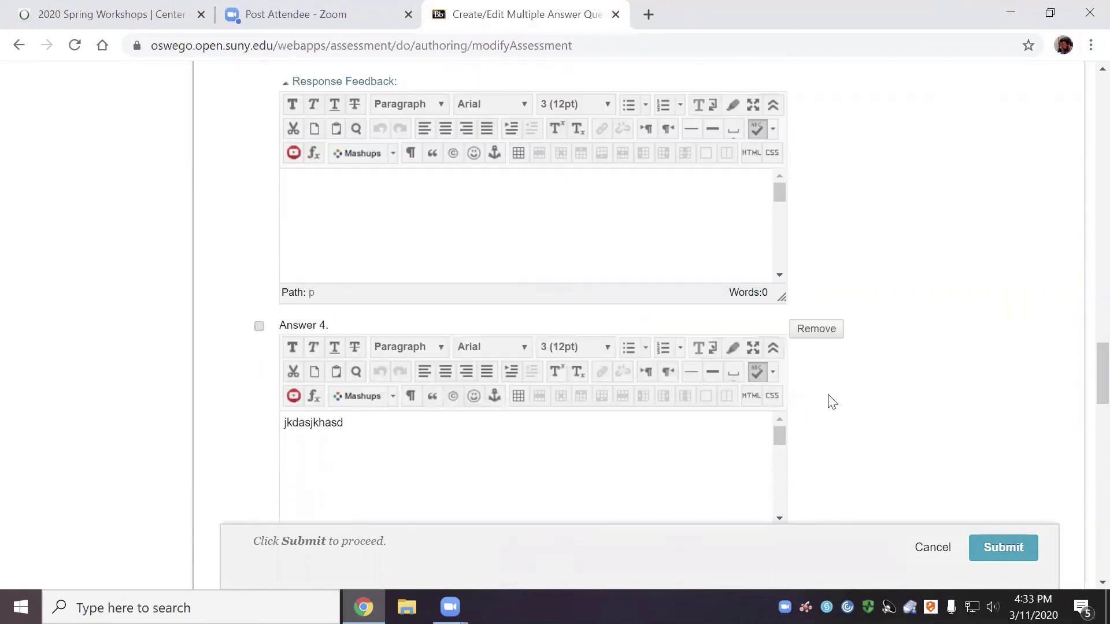
scroll(831, 399, down, 6)
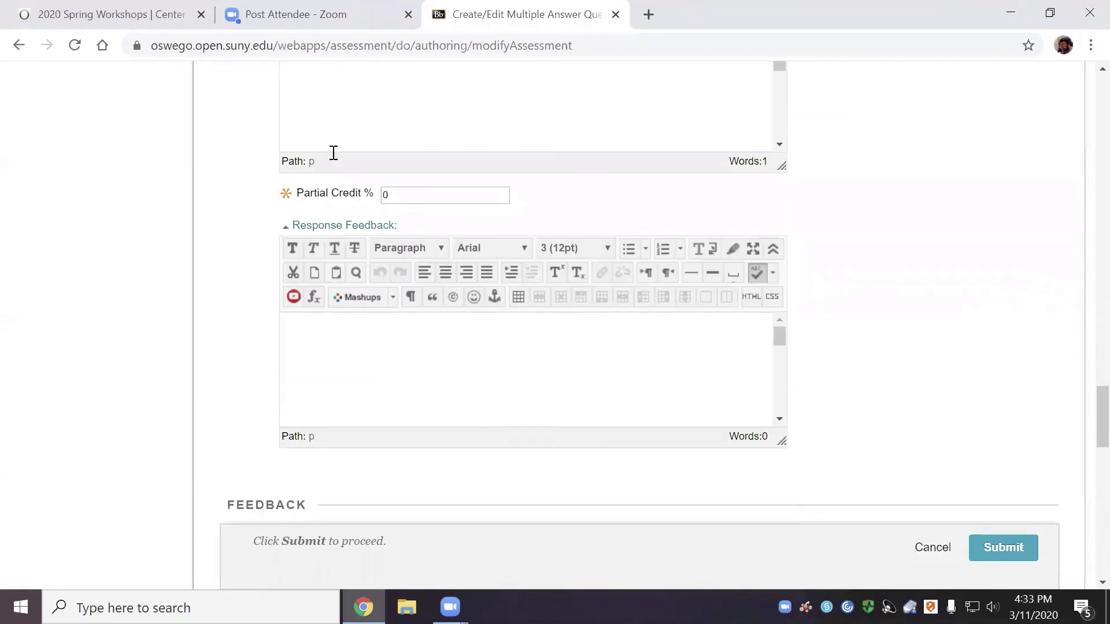
click(392, 193)
key(BackSpace)
text(-50)
click(215, 349)
click(1004, 553)
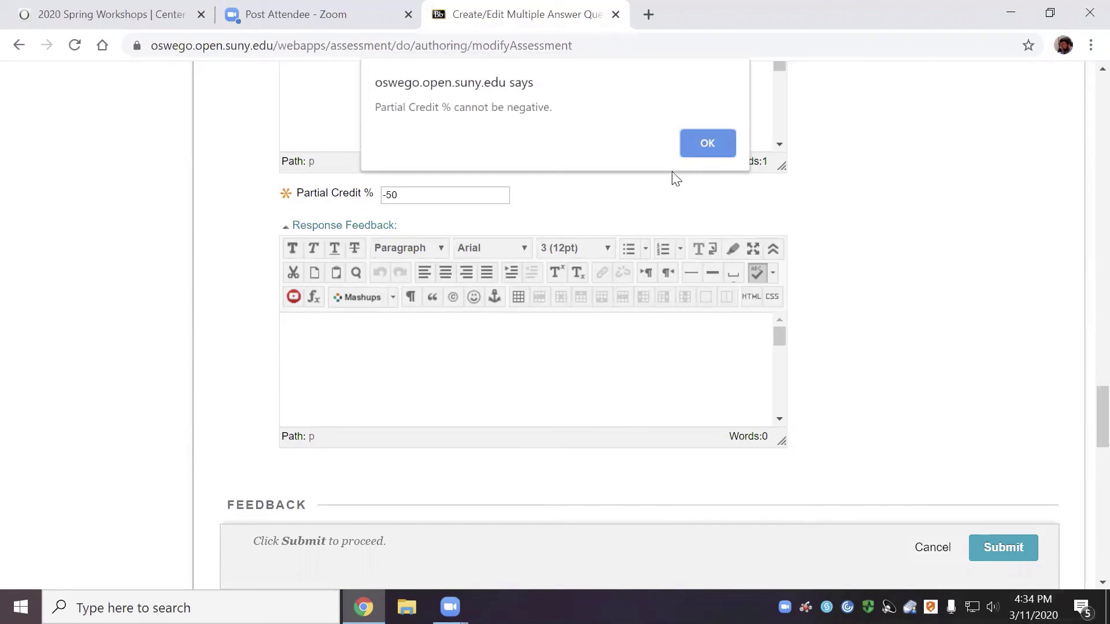
click(712, 142)
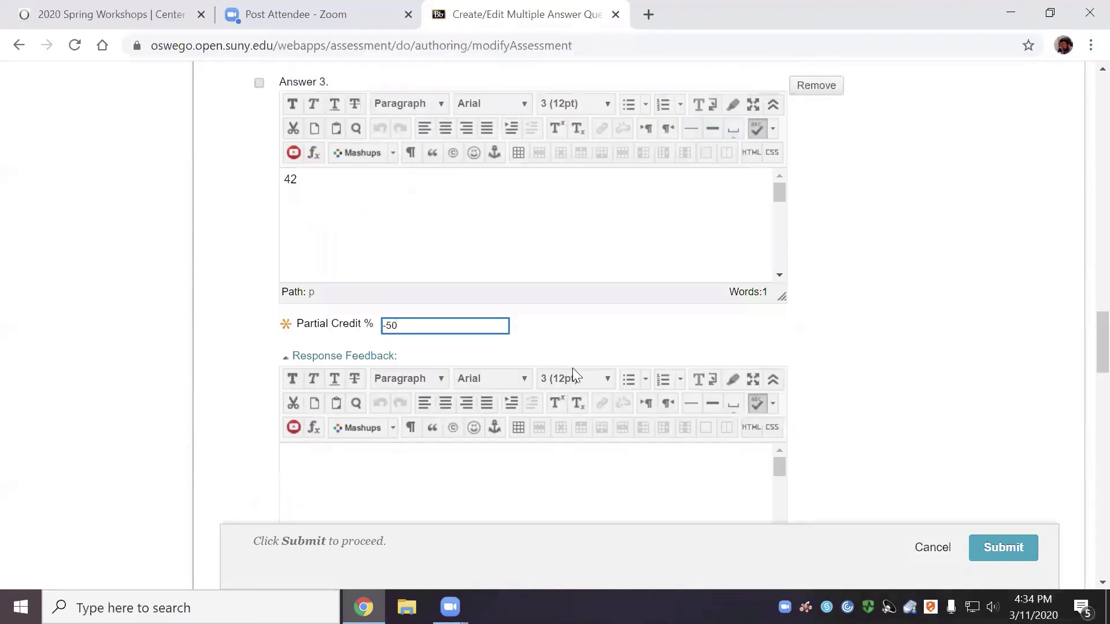
Enable Allow Negative Scores for Incorrect Answers in question 3's Options
scroll(572, 368, down, 1)
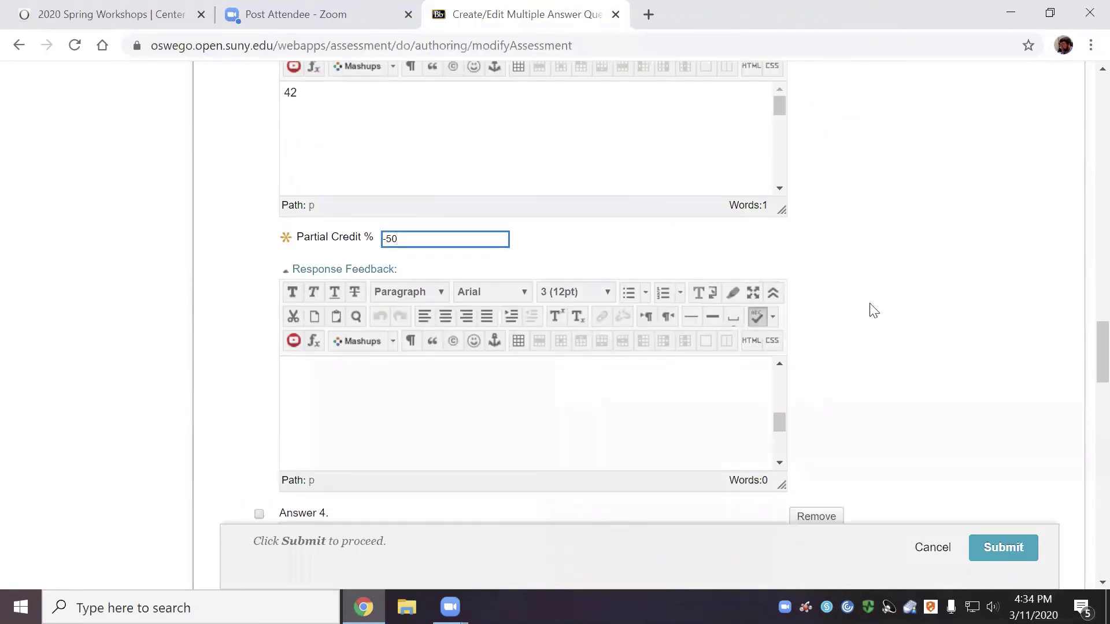
scroll(872, 312, down, 4)
scroll(874, 317, down, 10)
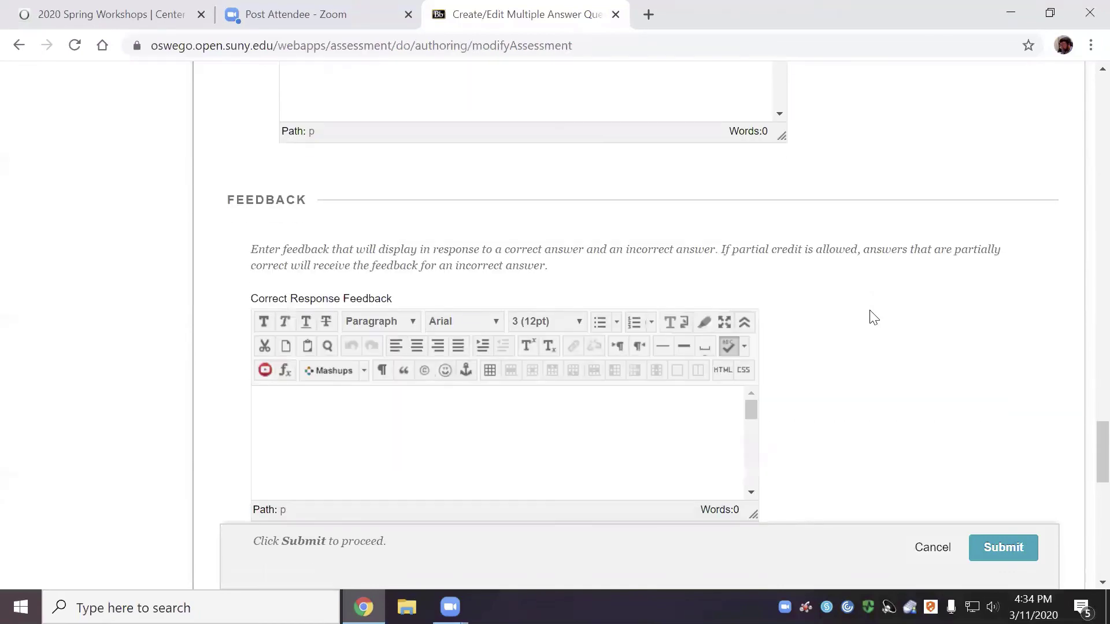
scroll(874, 317, down, 8)
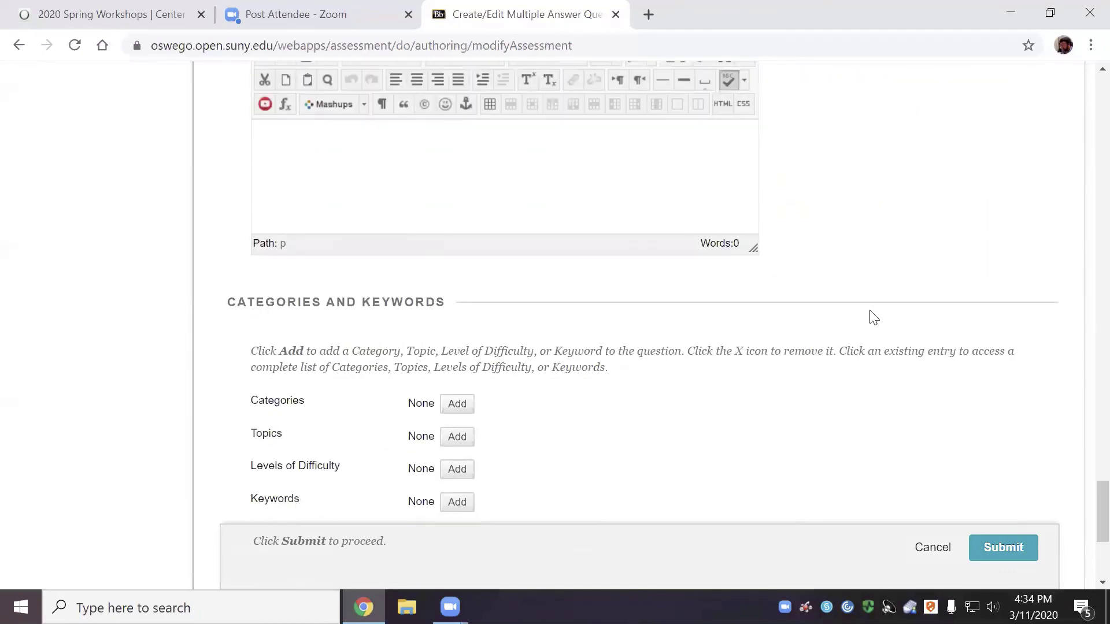
scroll(873, 317, down, 3)
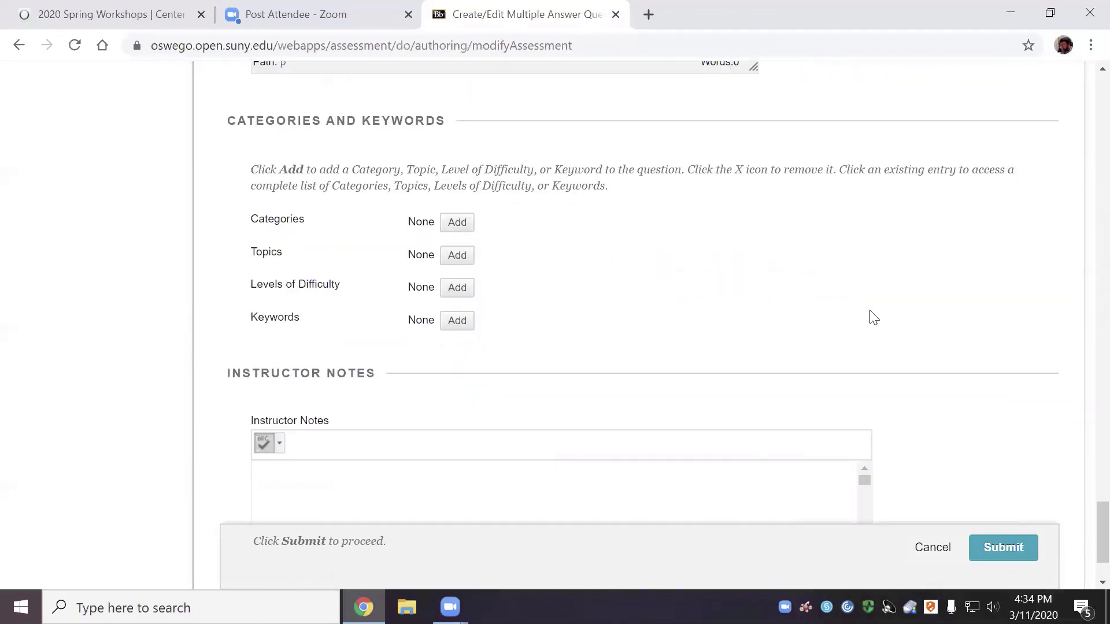
scroll(873, 317, down, 2)
scroll(873, 318, up, 15)
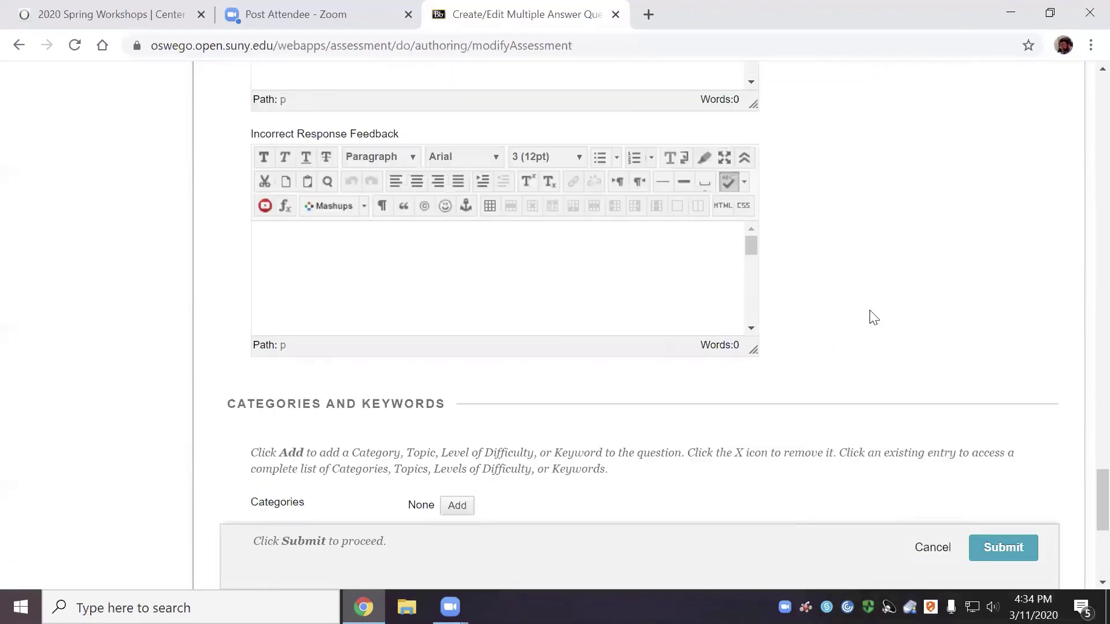
scroll(873, 318, up, 8)
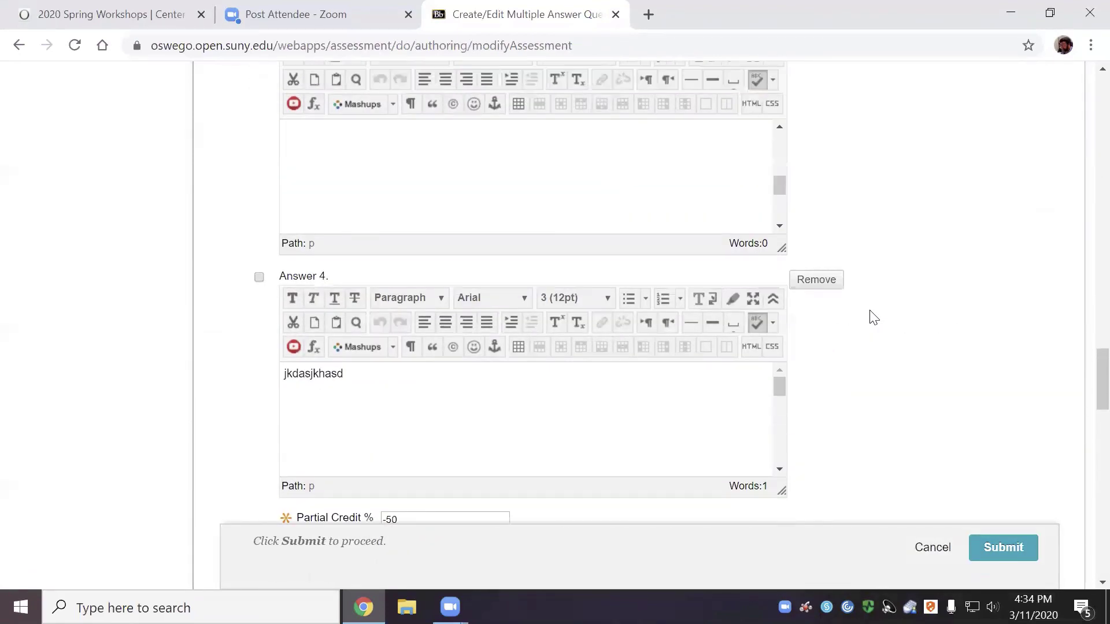
scroll(873, 317, up, 8)
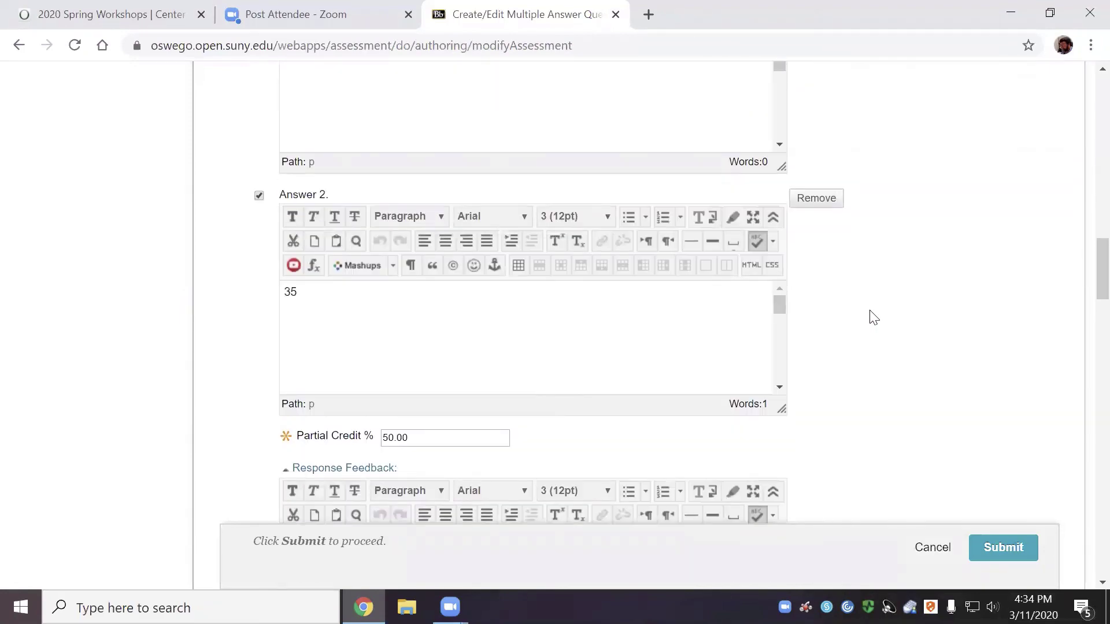
scroll(873, 317, up, 7)
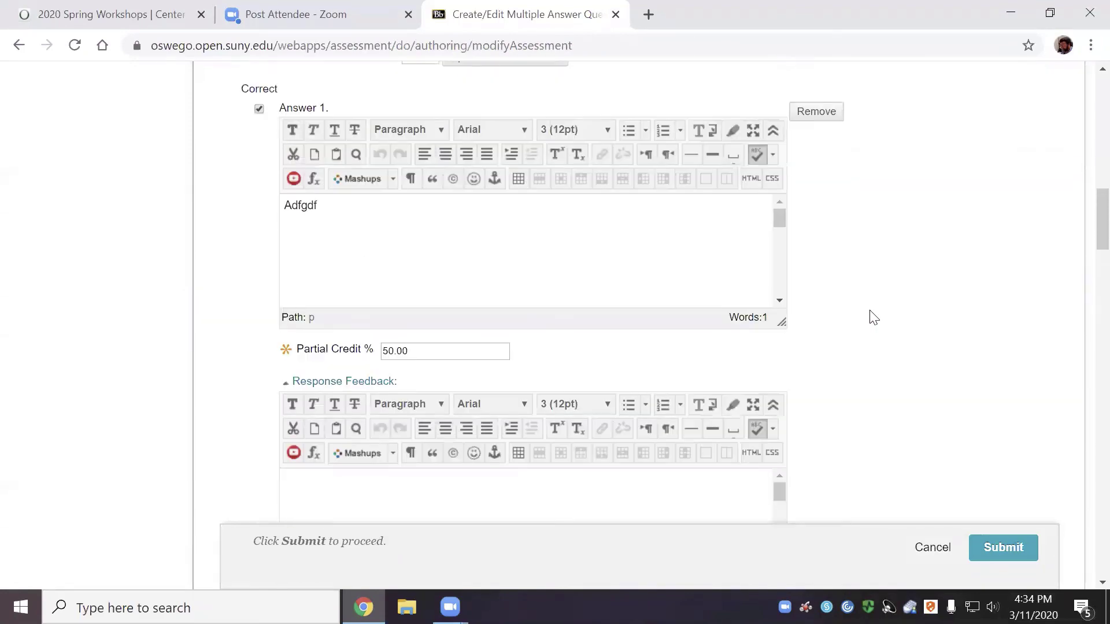
scroll(873, 318, up, 5)
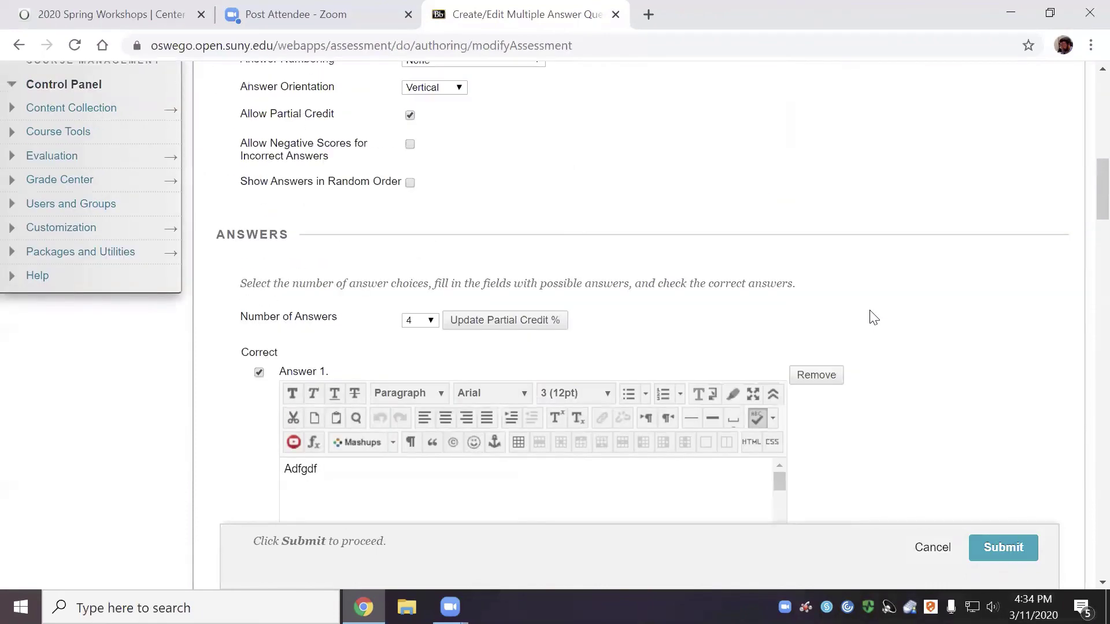
scroll(873, 317, up, 3)
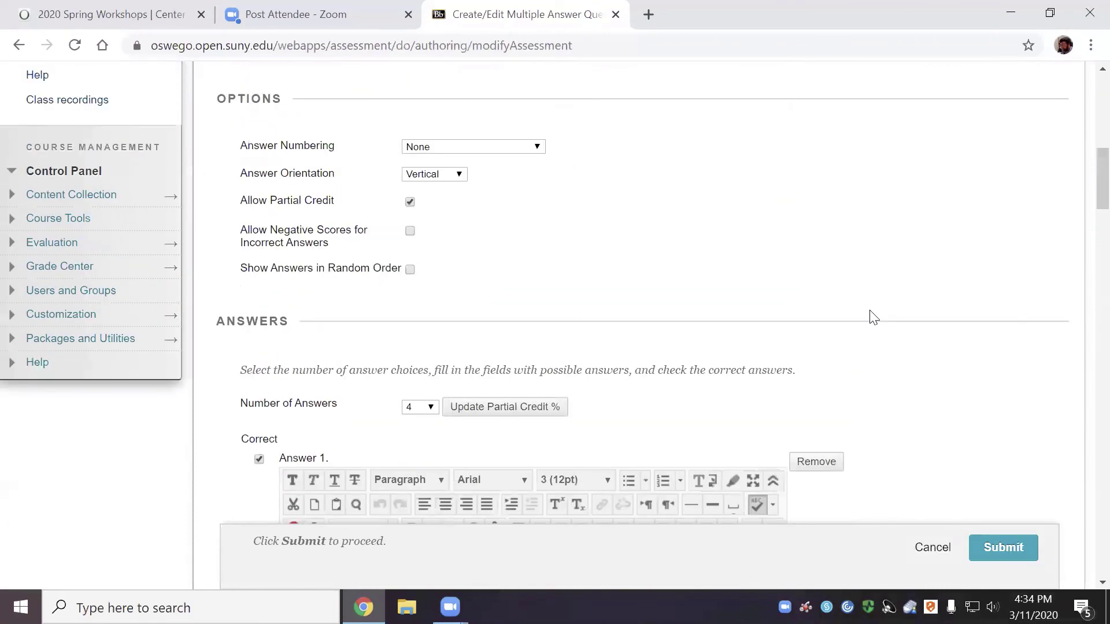
click(410, 231)
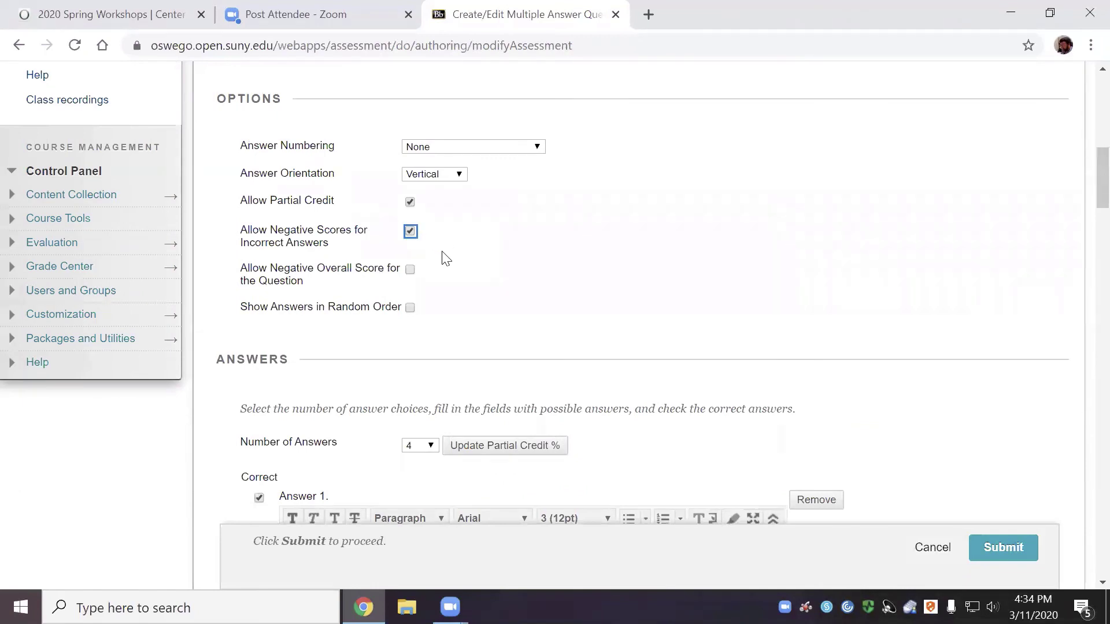
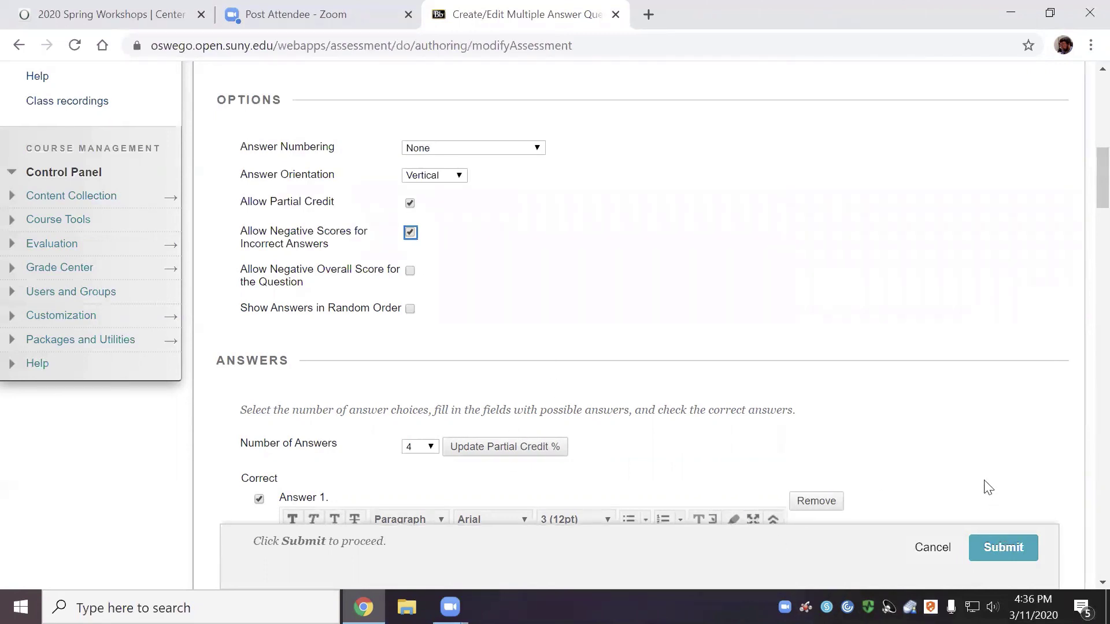
Save the multiple-answer question to Test 1
scroll(988, 487, up, 1)
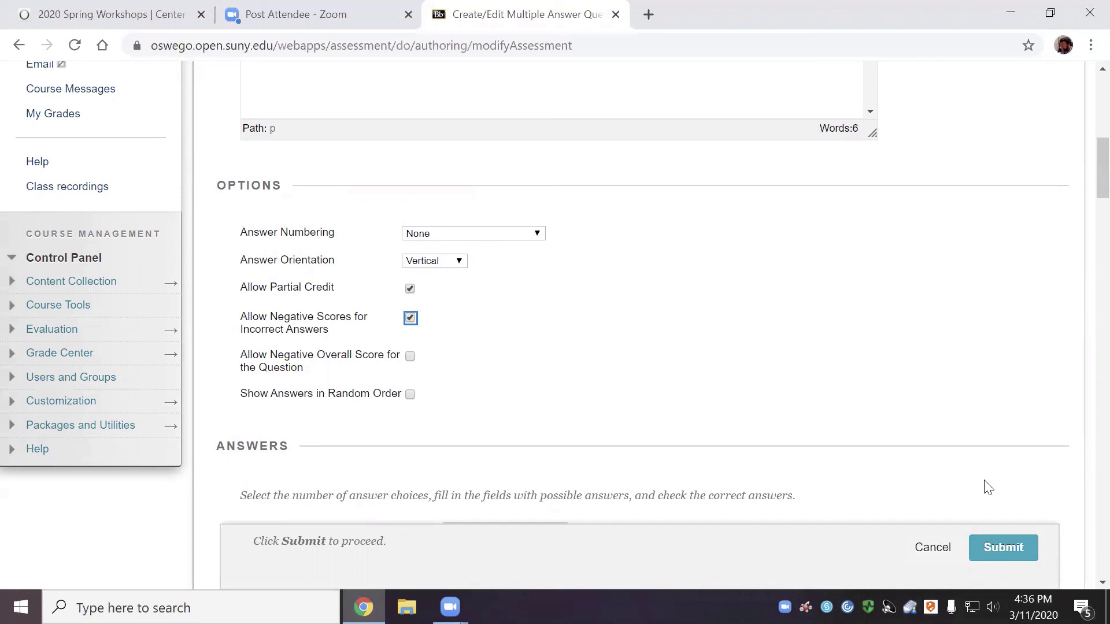
scroll(937, 448, up, 3)
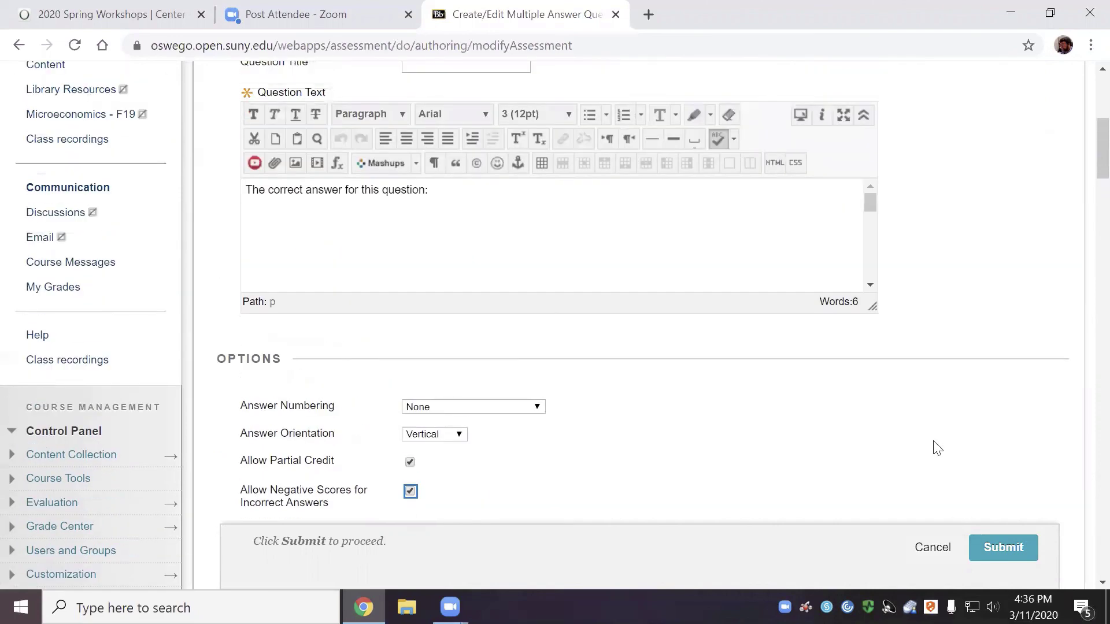
click(1027, 539)
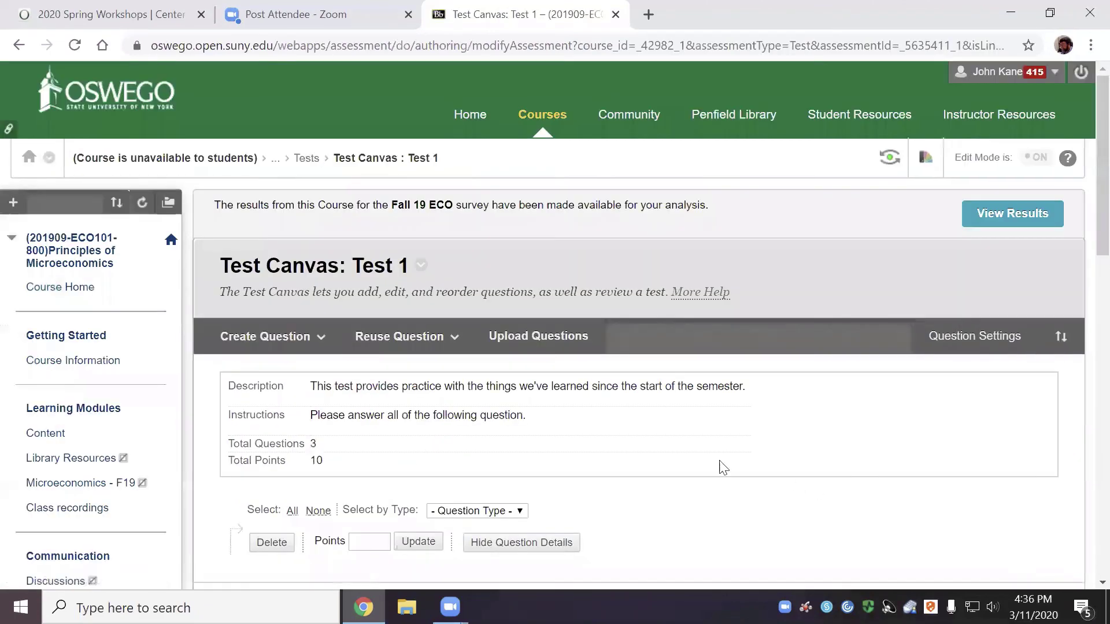
Start a new Multiple Choice question from the Create Question list and reach its Answers section
click(272, 337)
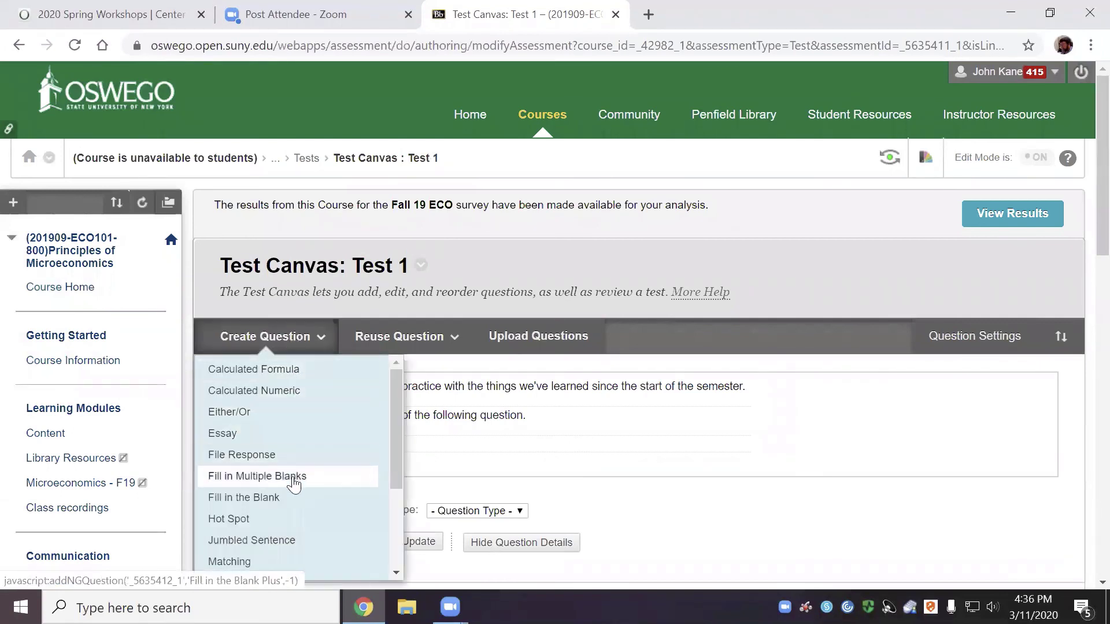
scroll(284, 469, down, 3)
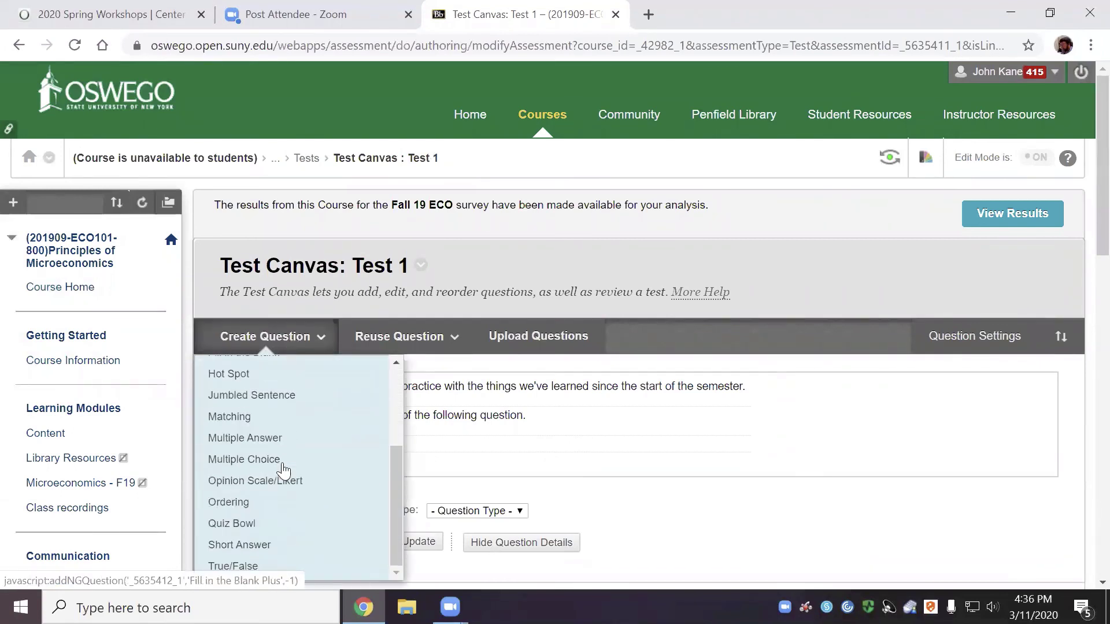
click(284, 466)
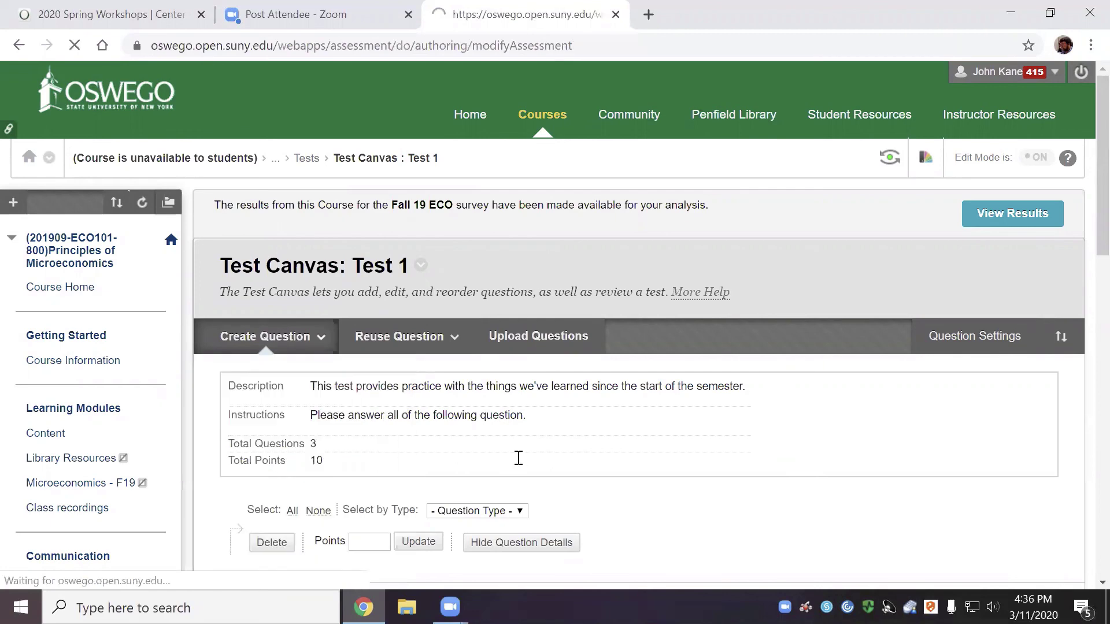
scroll(607, 461, down, 8)
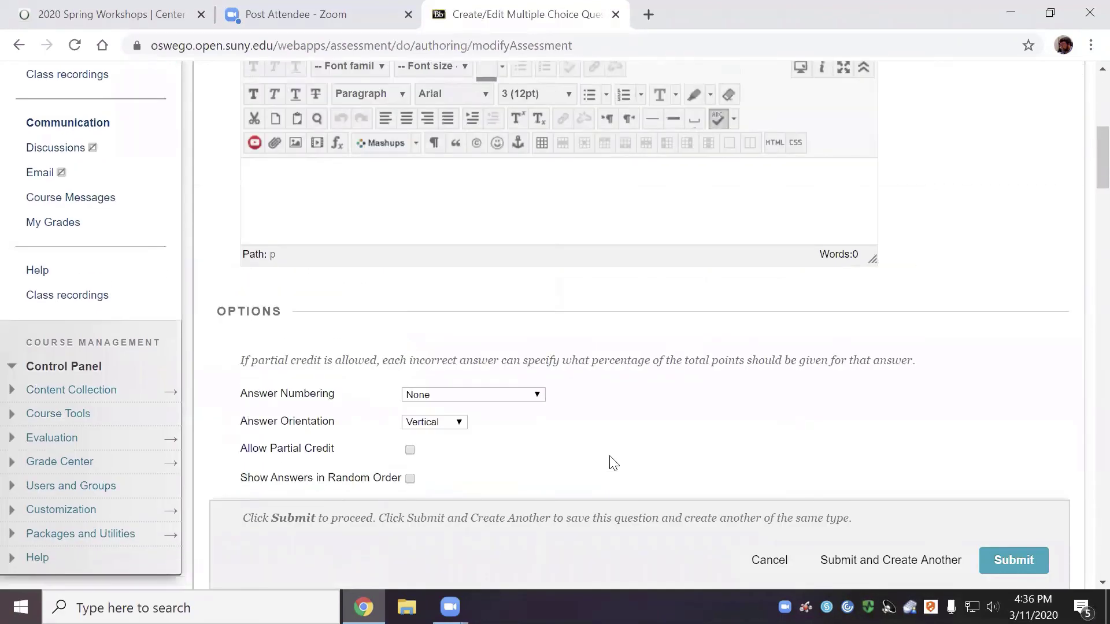
scroll(613, 462, up, 3)
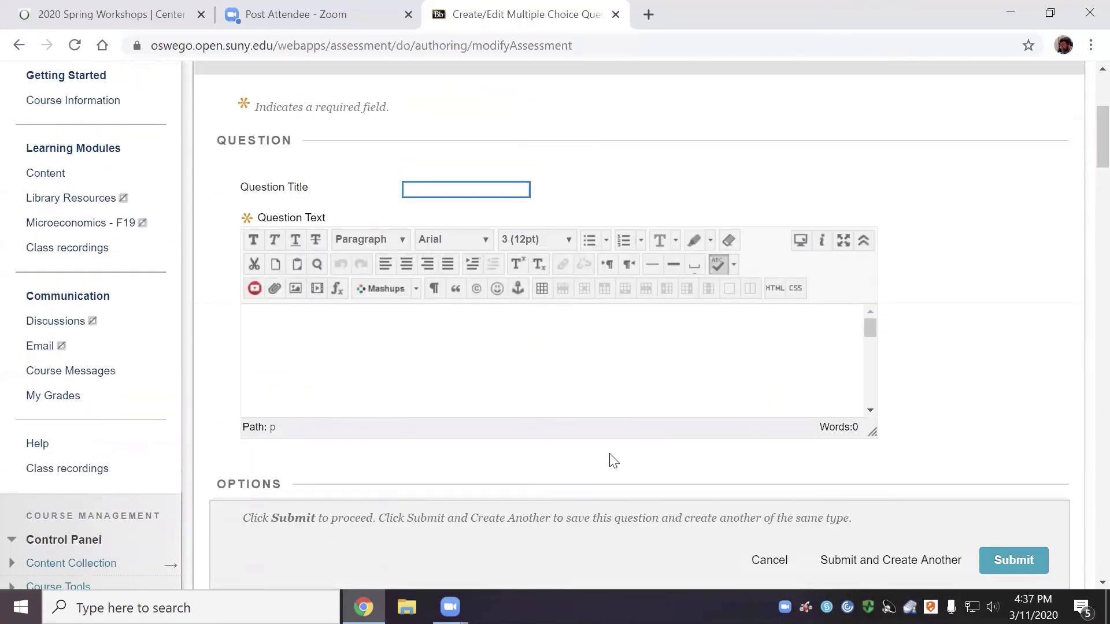
scroll(614, 461, down, 6)
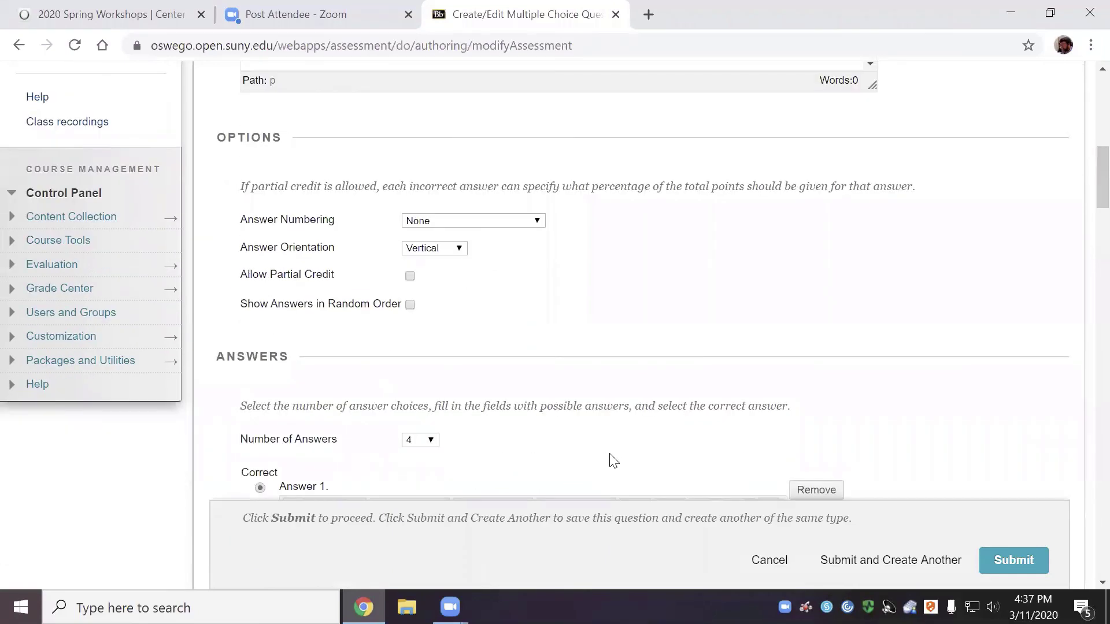
scroll(613, 462, down, 2)
scroll(613, 462, down, 3)
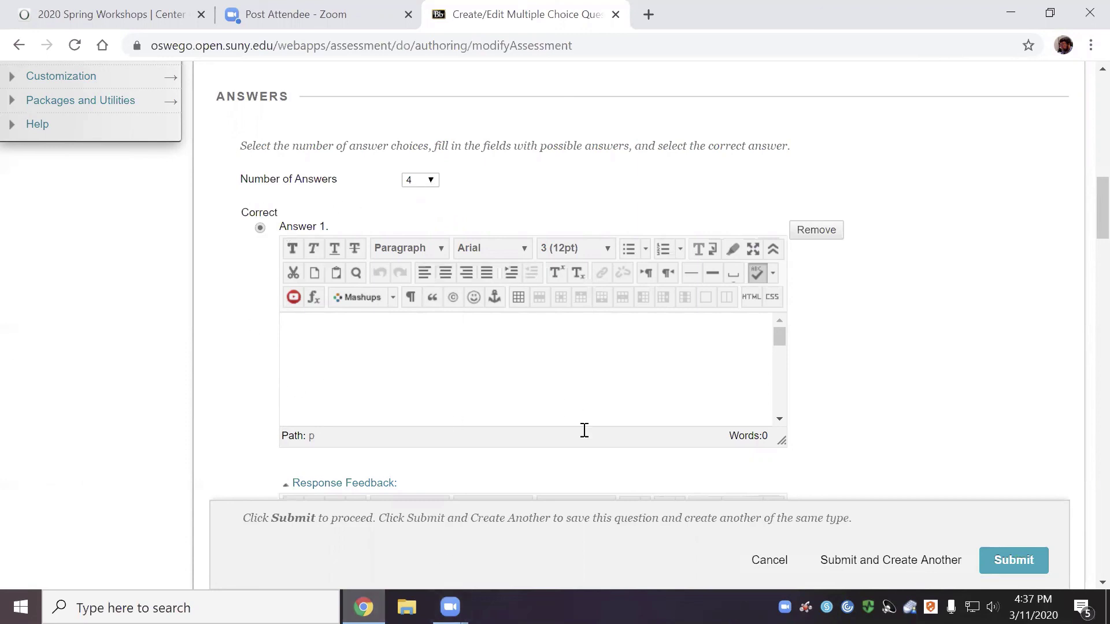
Try saving without question text, dismiss the Question Text alert, and enter 'dfgdf' as Answer 1
click(1026, 565)
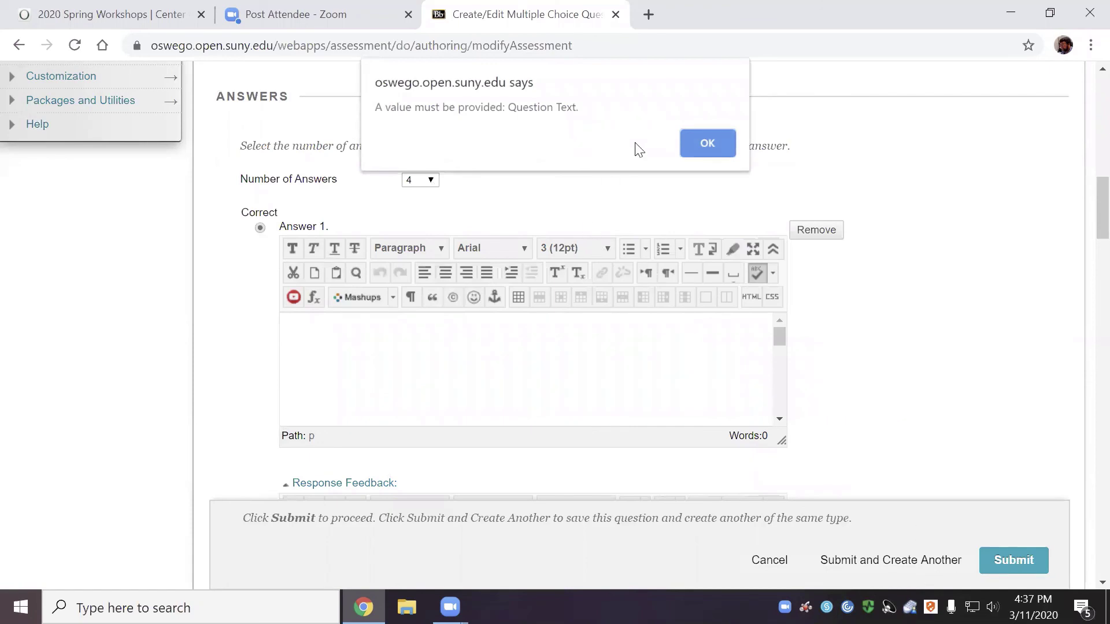
click(690, 138)
click(414, 376)
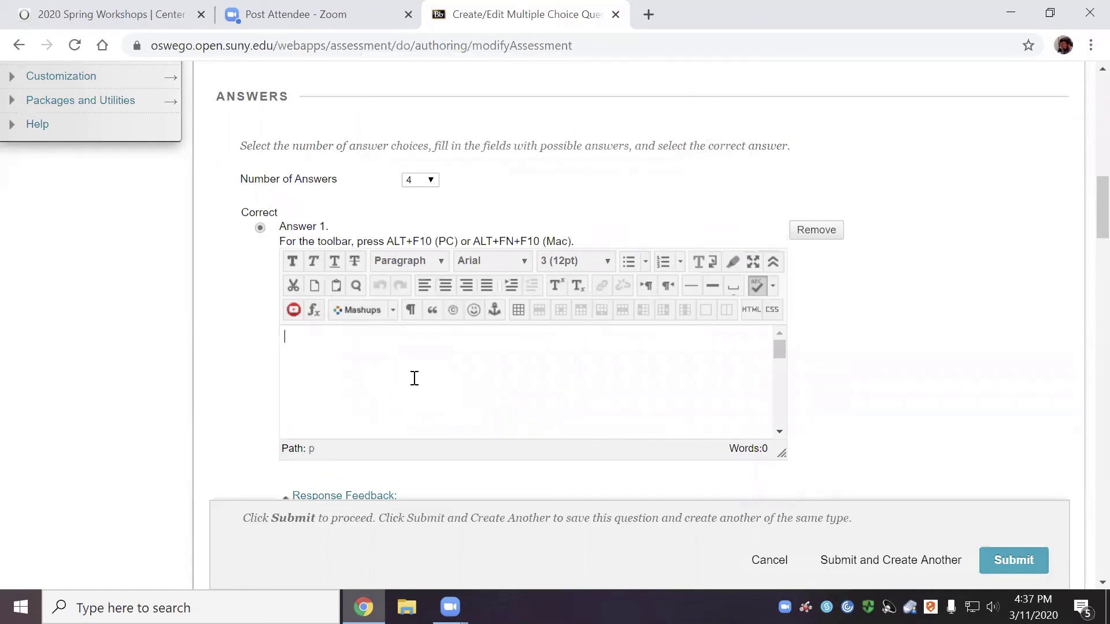
text(dfgdf)
scroll(431, 375, down, 5)
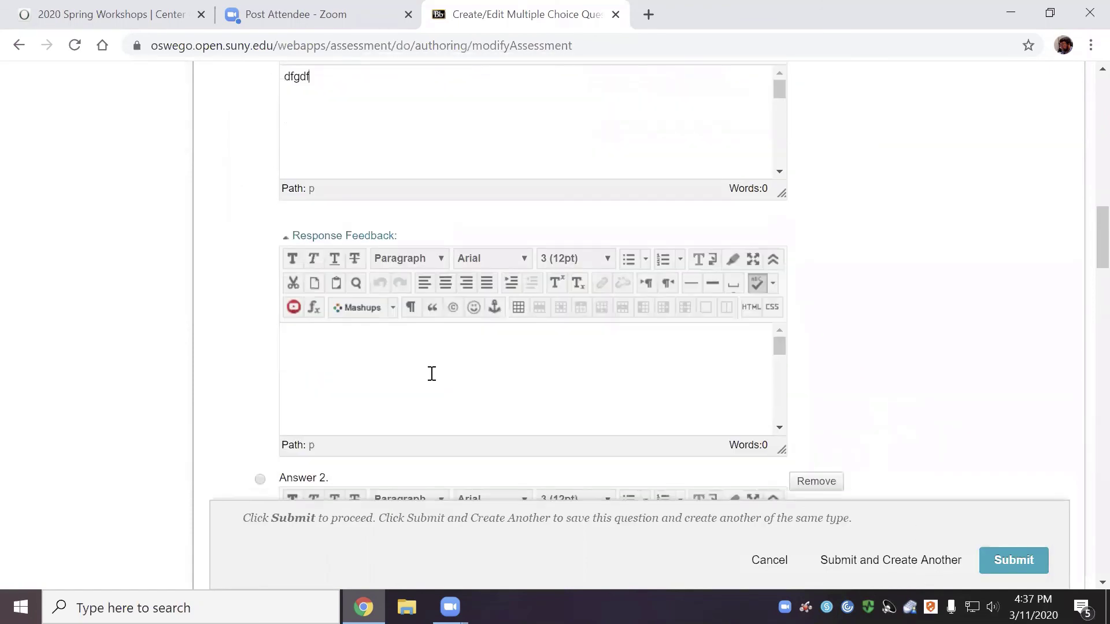
Add filler feedback 'dfgdf' and Answer 2 'dfgfg', then remove the first answer choice
click(355, 359)
text(dfgdf)
scroll(798, 389, down, 5)
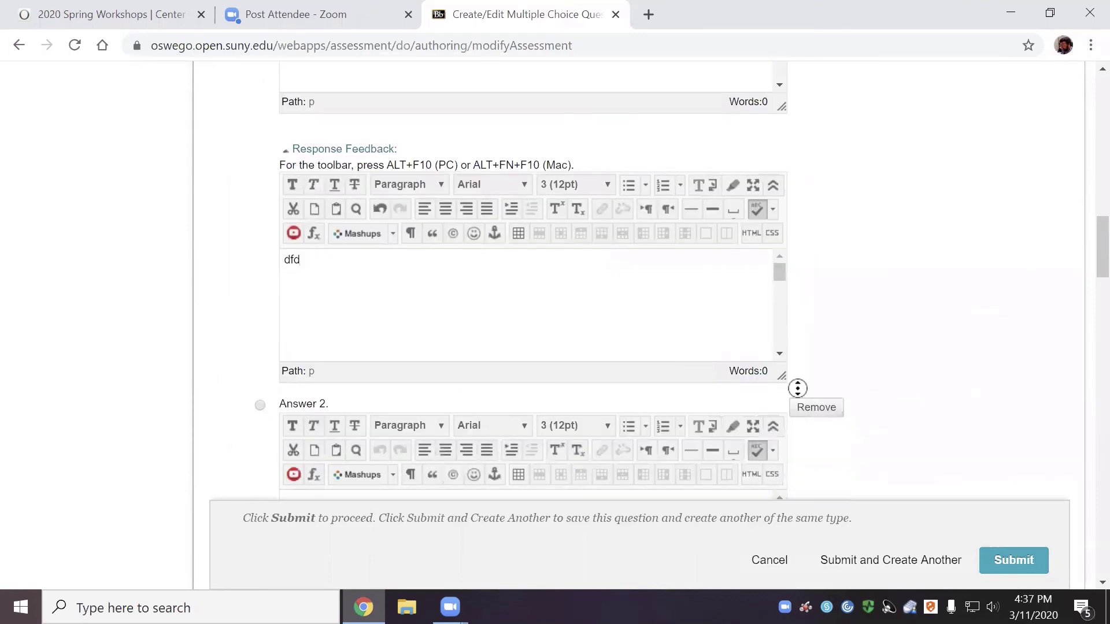
scroll(495, 295, up, 2)
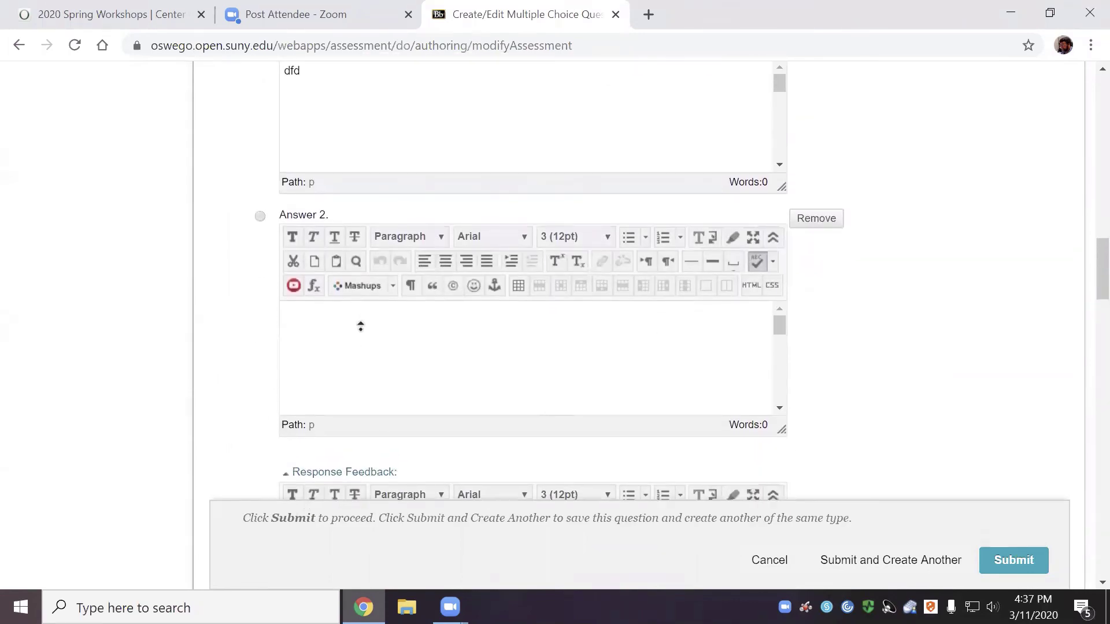
click(345, 370)
text(dfgfg)
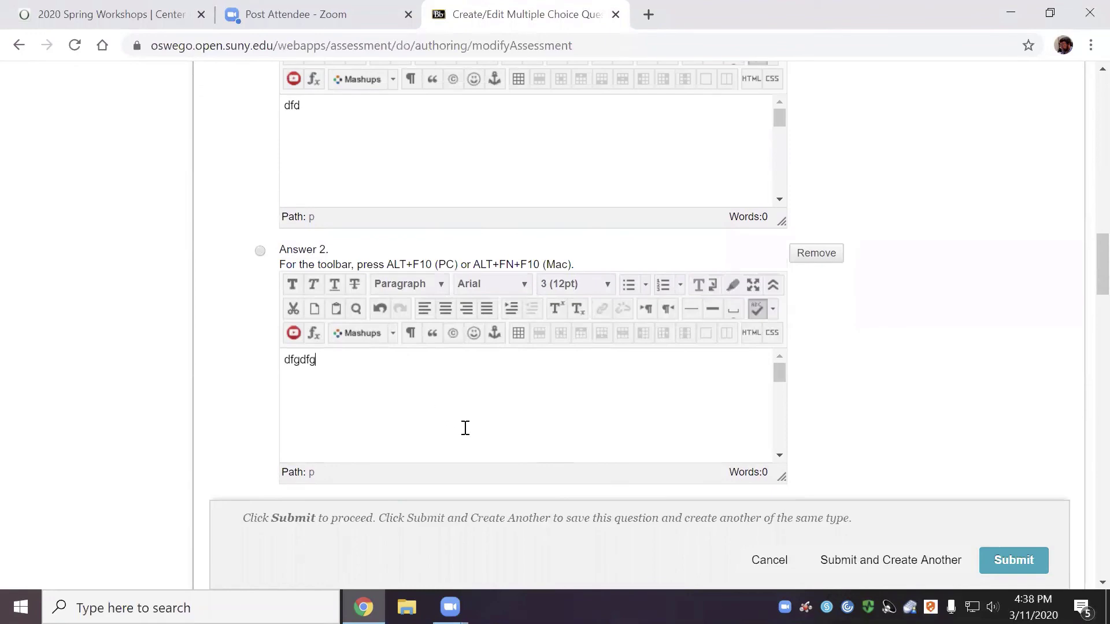
key(Return)
key(Return)
key(Return)
key(Return)
key(Return)
key(Return)
key(Return)
key(Return)
key(Return)
key(Return)
scroll(1086, 414, up, 10)
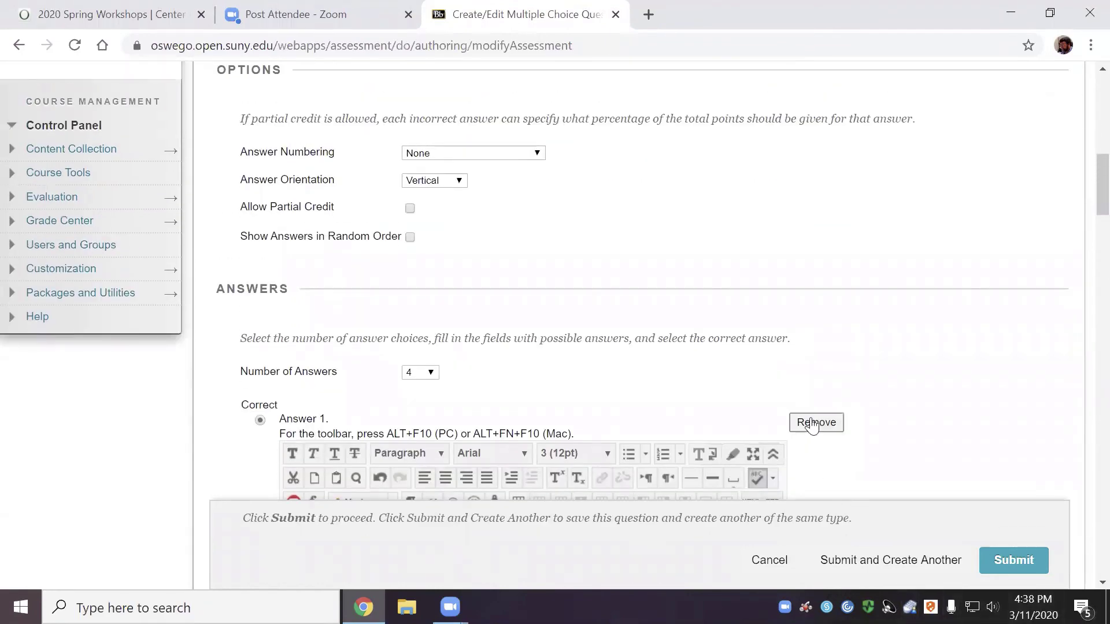
click(807, 422)
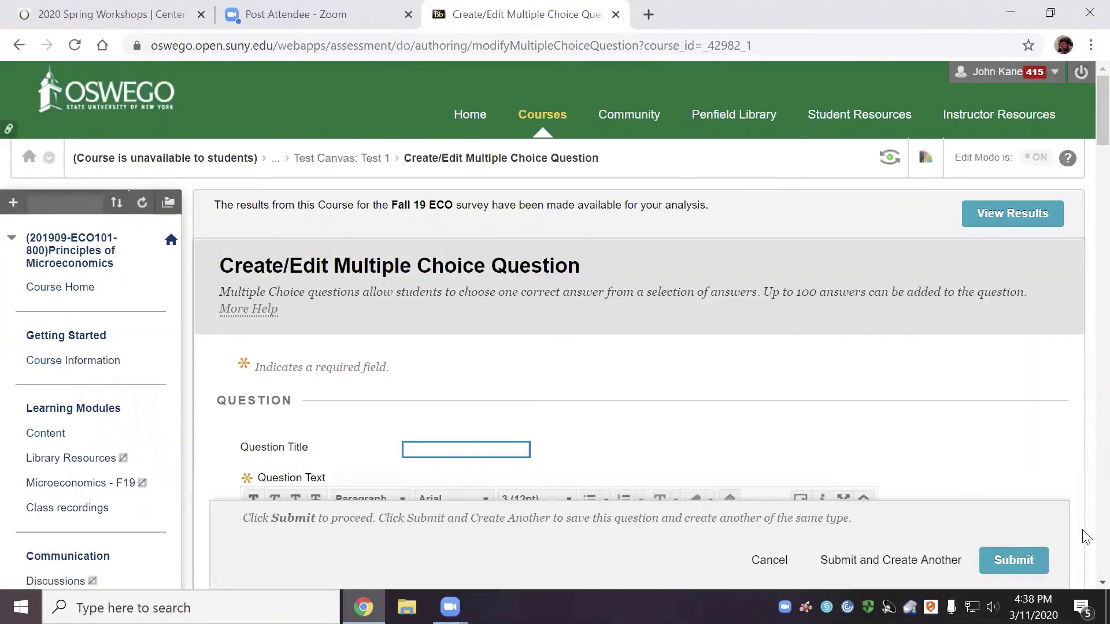
Retry saving, dismiss the missing question text alert again, and look over the form
click(1018, 570)
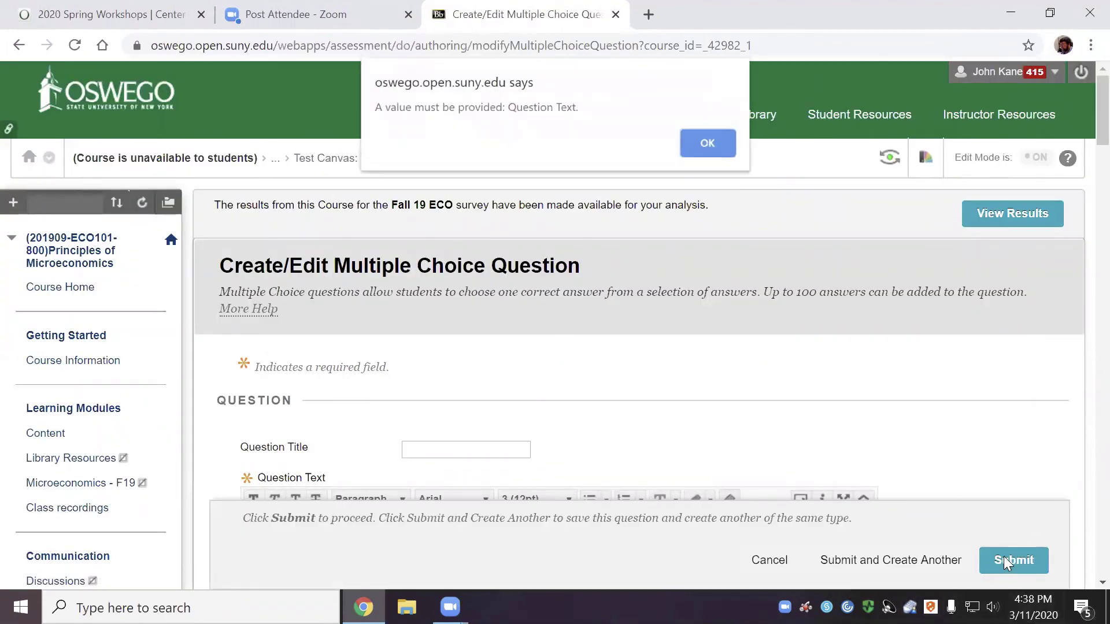
click(707, 143)
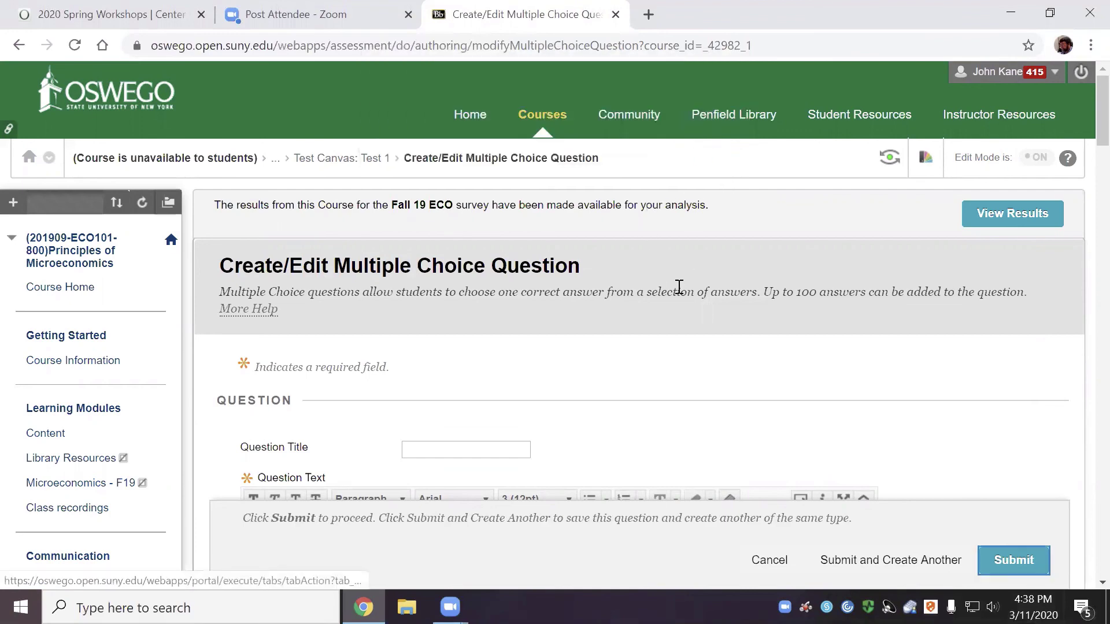
scroll(675, 291, down, 3)
scroll(679, 299, down, 2)
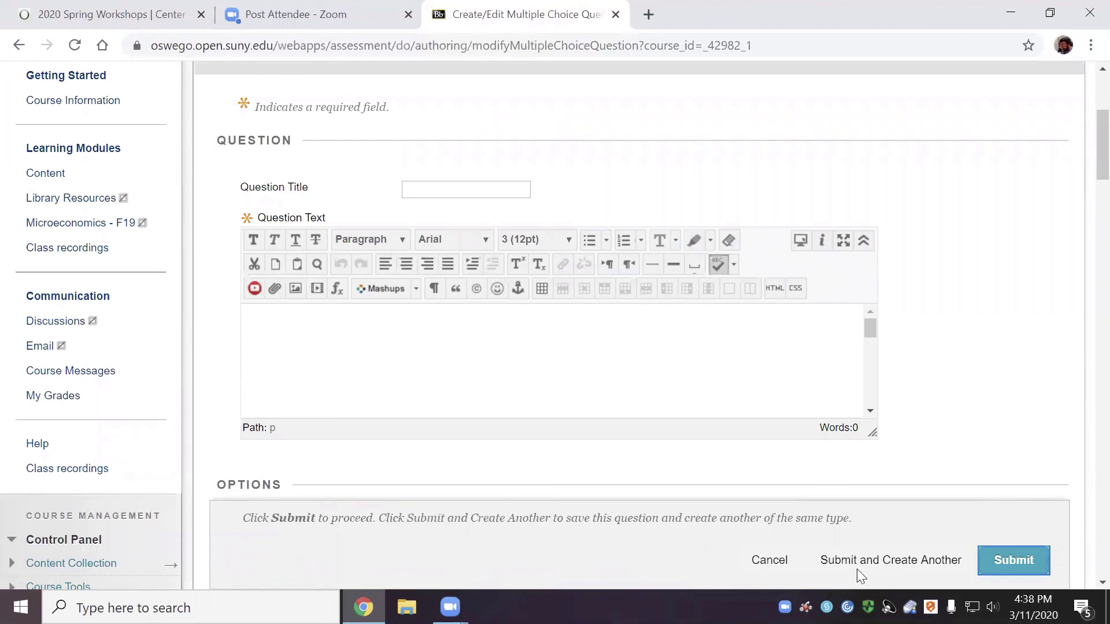
scroll(949, 395, down, 10)
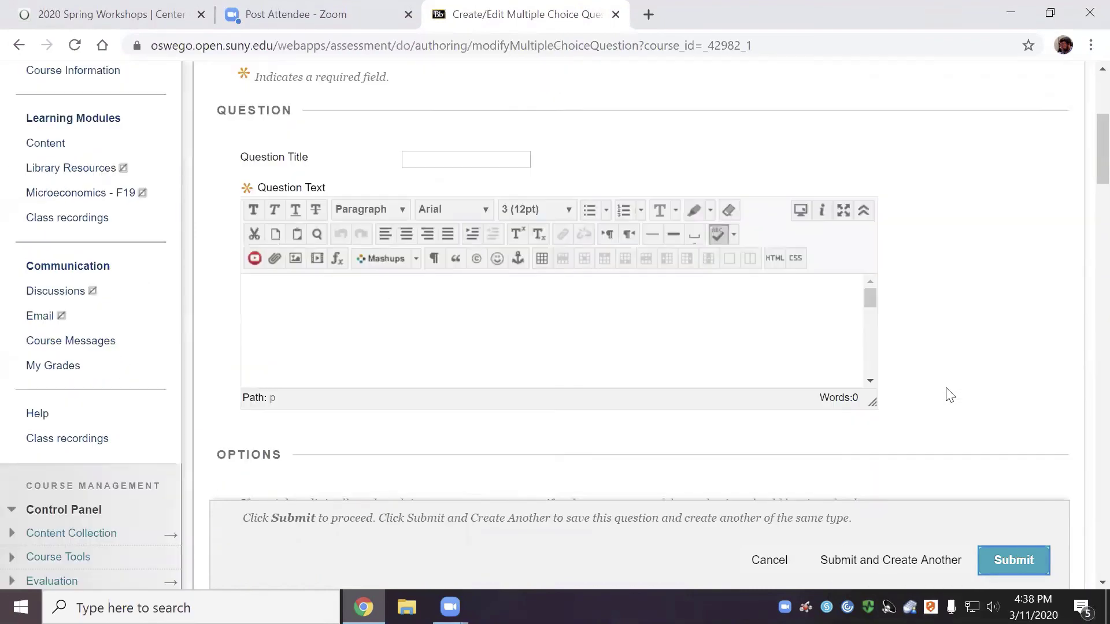
scroll(950, 396, down, 6)
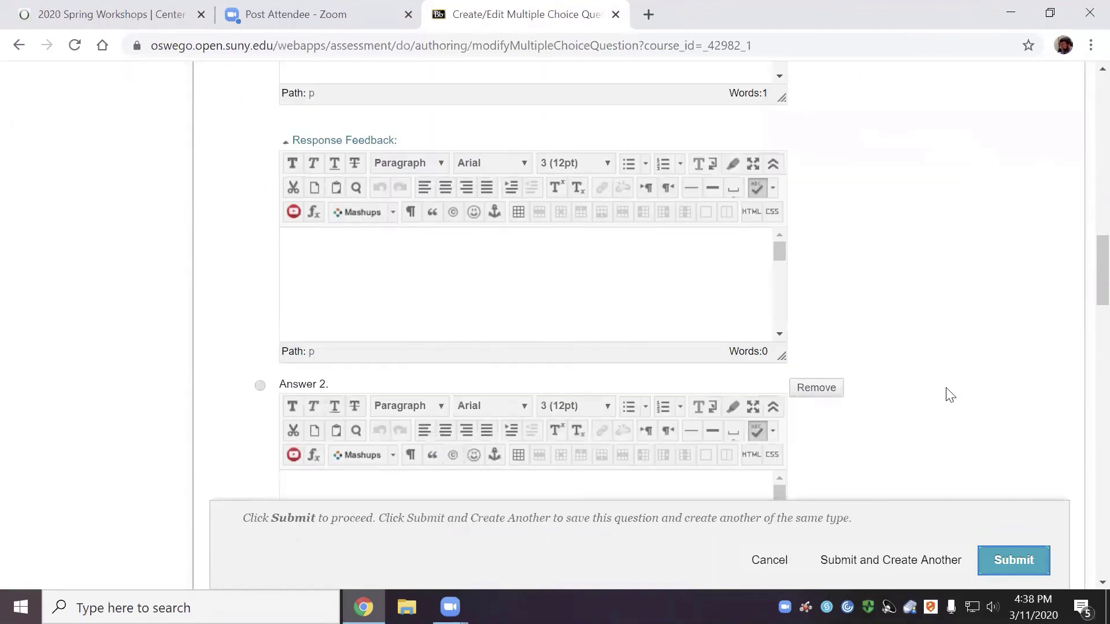
scroll(950, 395, down, 15)
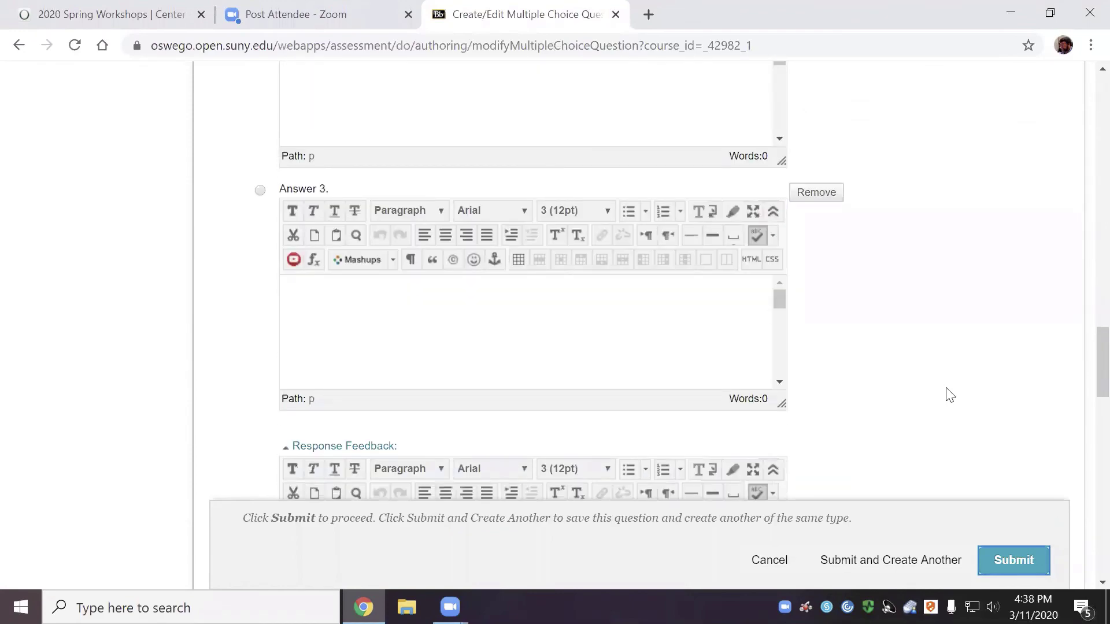
scroll(950, 395, up, 6)
scroll(950, 396, up, 16)
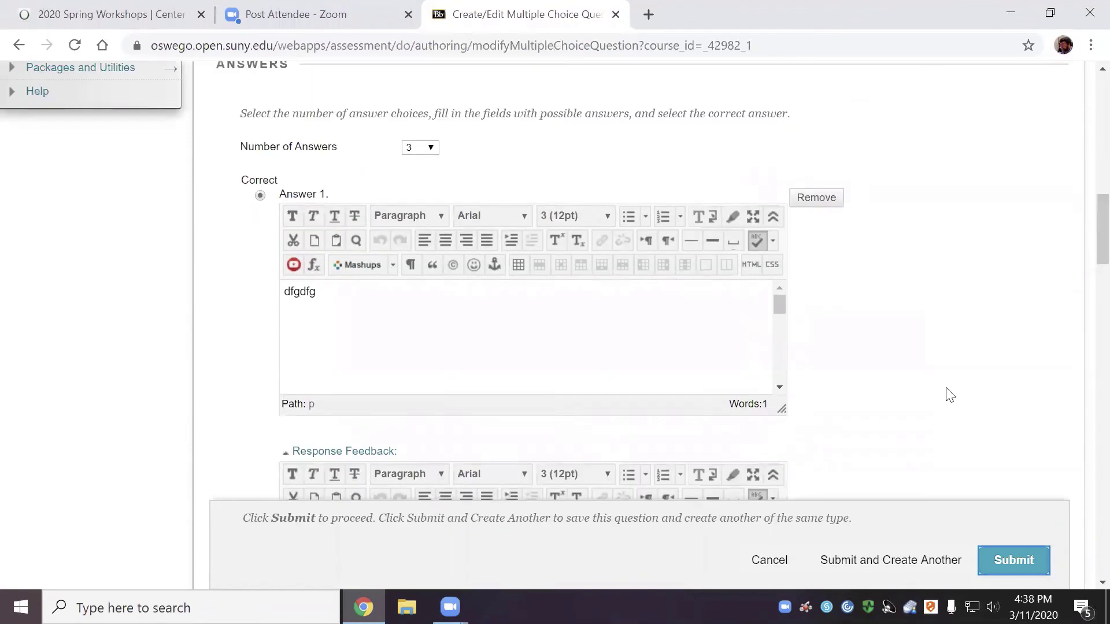
scroll(569, 327, up, 3)
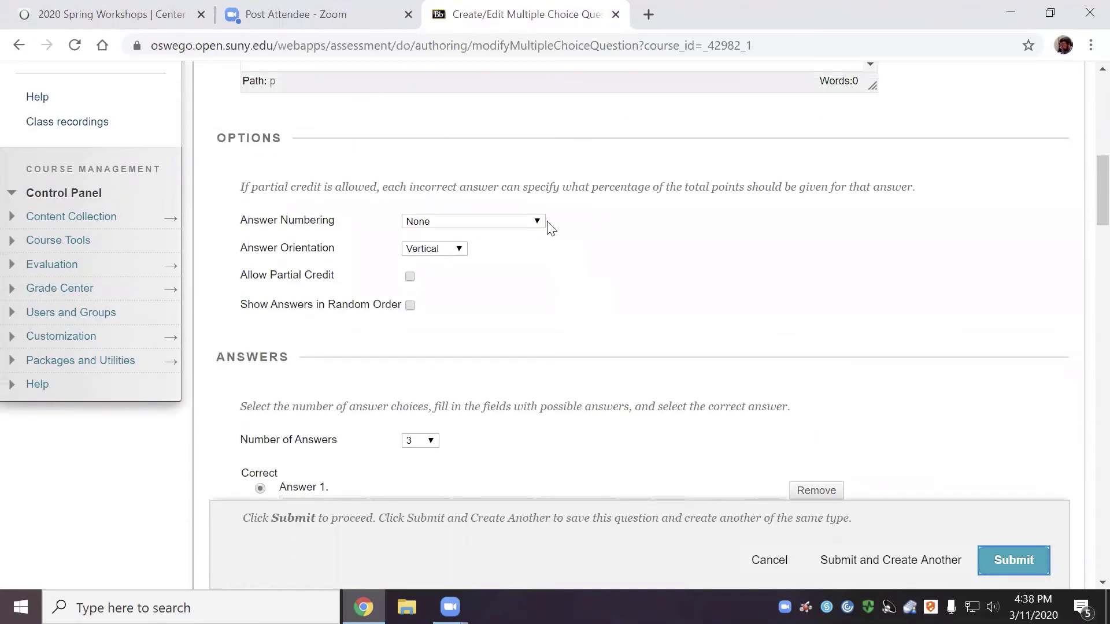
scroll(605, 330, up, 7)
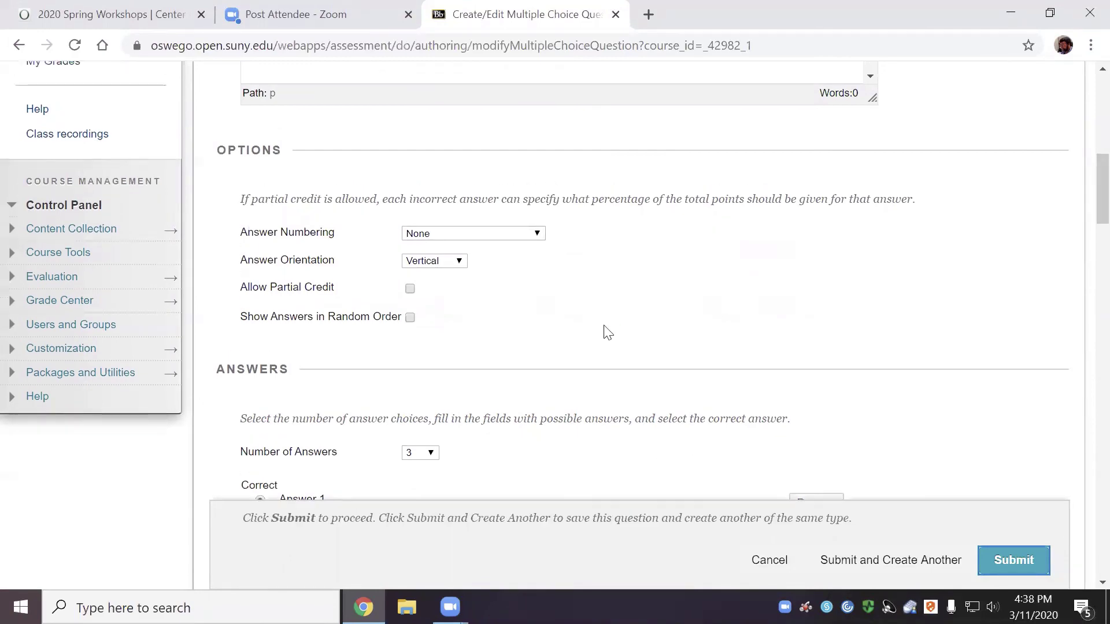
scroll(605, 328, up, 2)
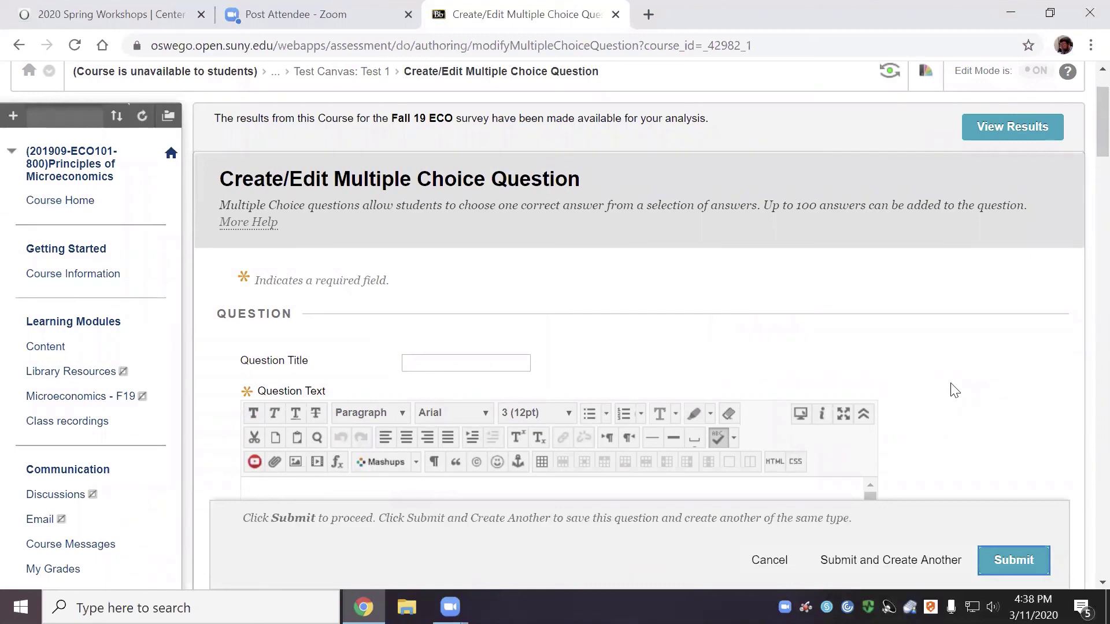
Cancel the unfinished multiple-choice question to return to the Test Canvas
scroll(953, 391, down, 6)
scroll(954, 390, down, 16)
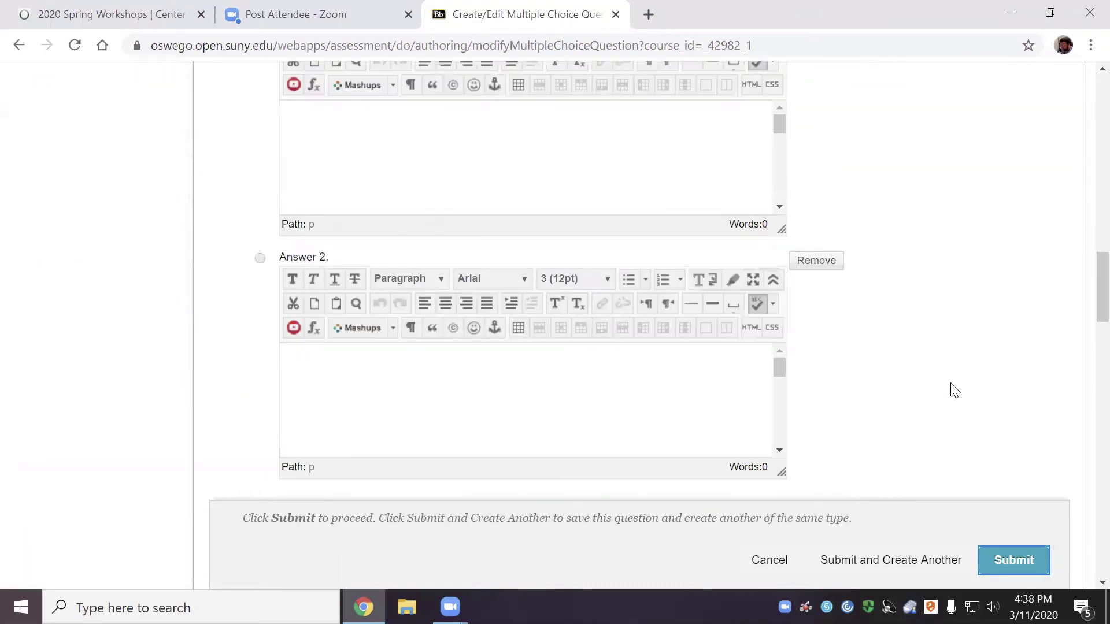
scroll(955, 391, down, 17)
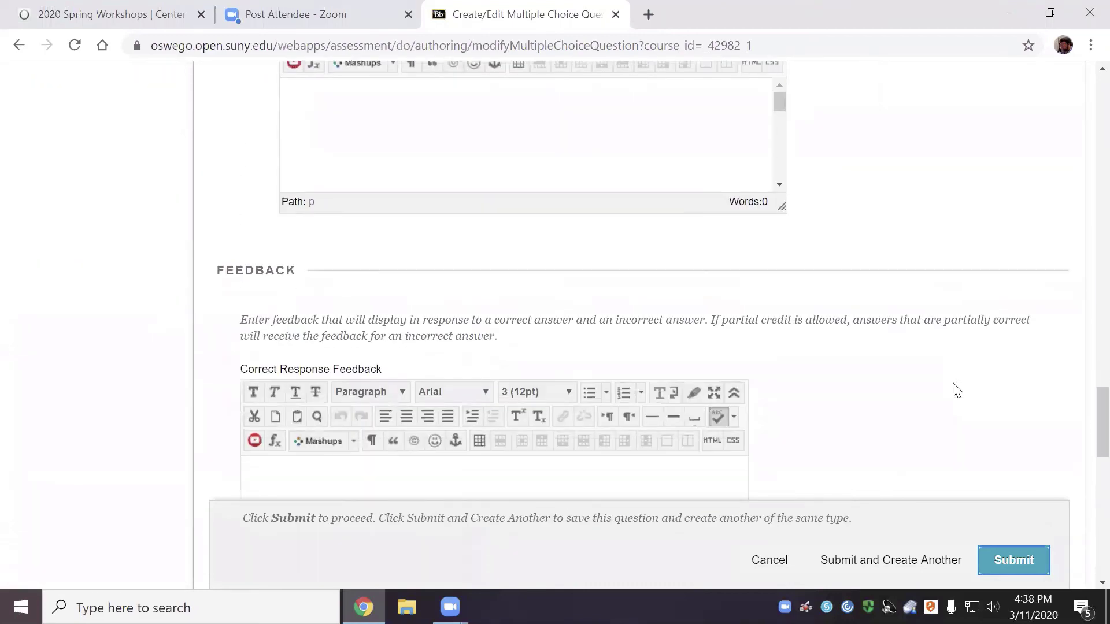
scroll(957, 390, down, 7)
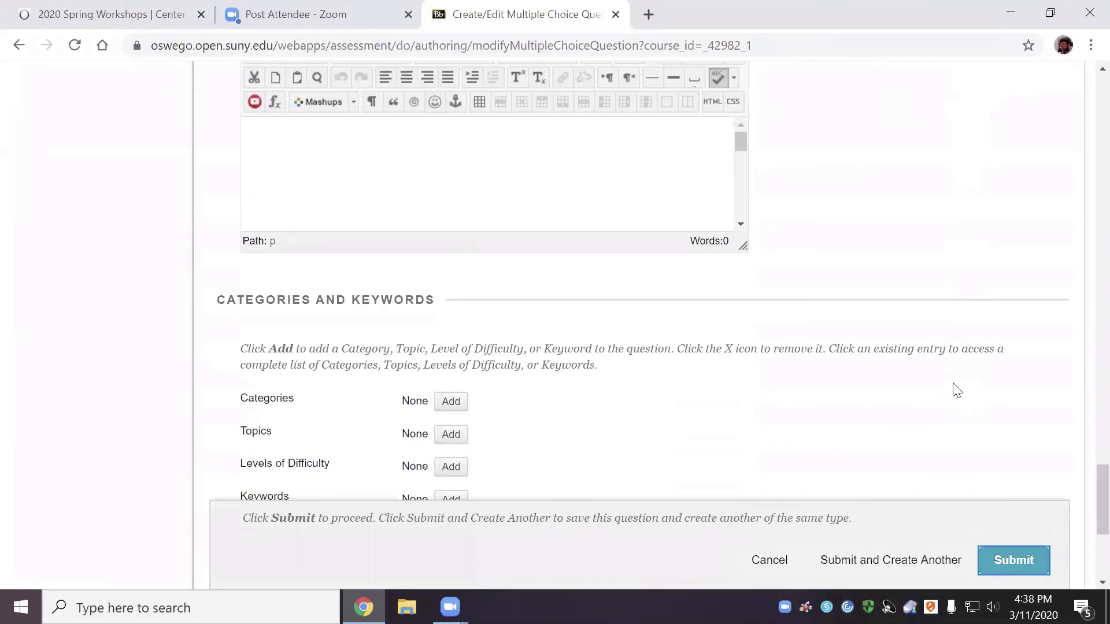
scroll(958, 390, down, 5)
scroll(957, 390, down, 1)
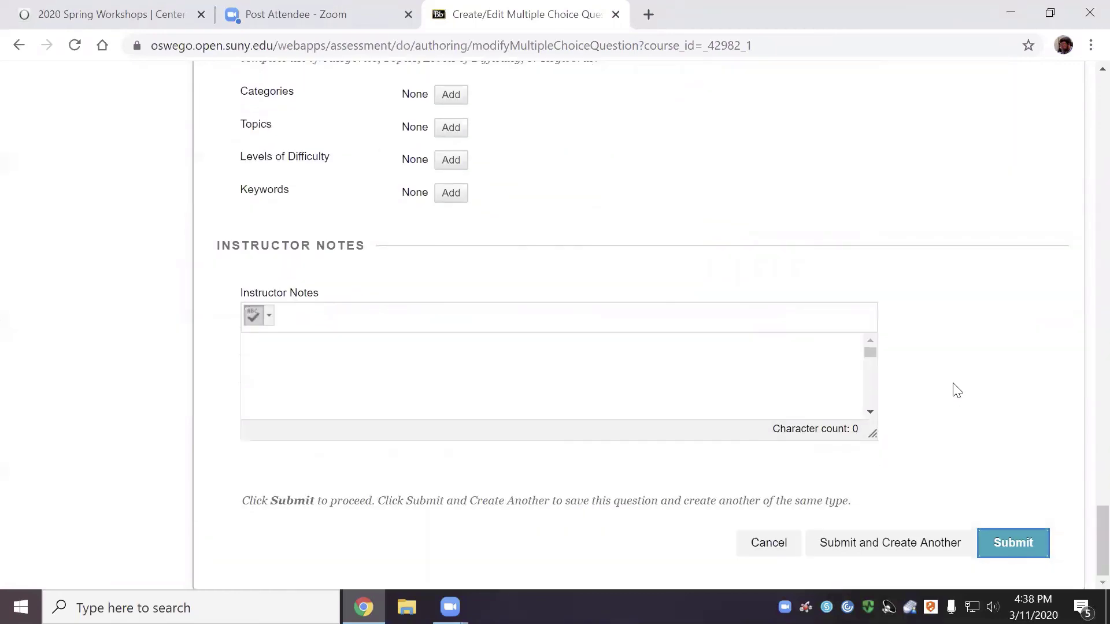
click(769, 553)
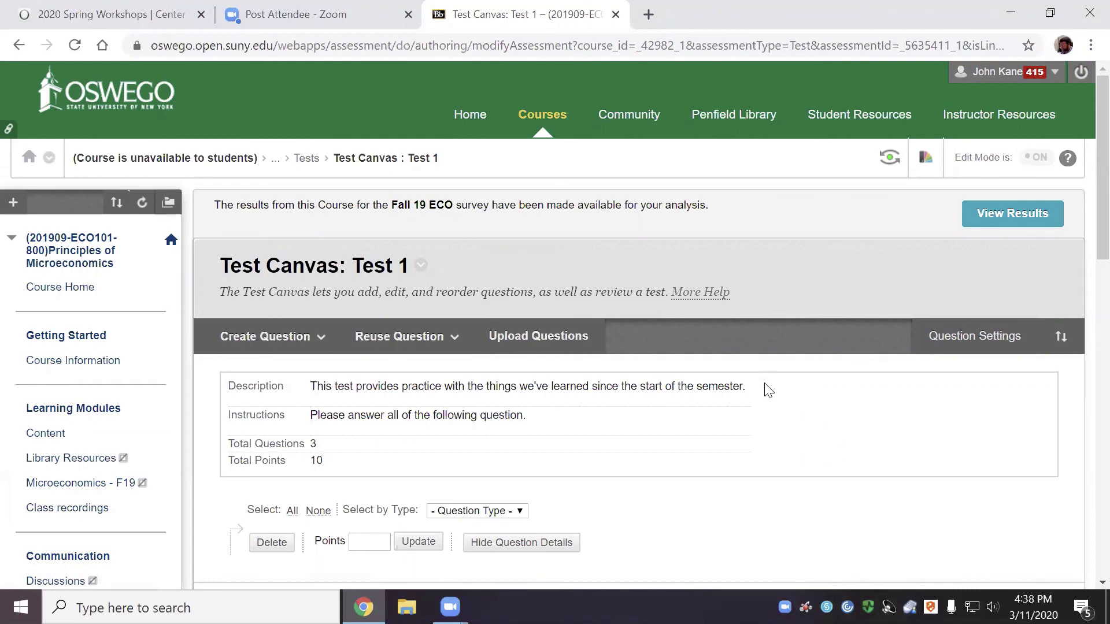
Review questions 1–3 on Test 1's canvas and confirm with OK
scroll(769, 391, down, 3)
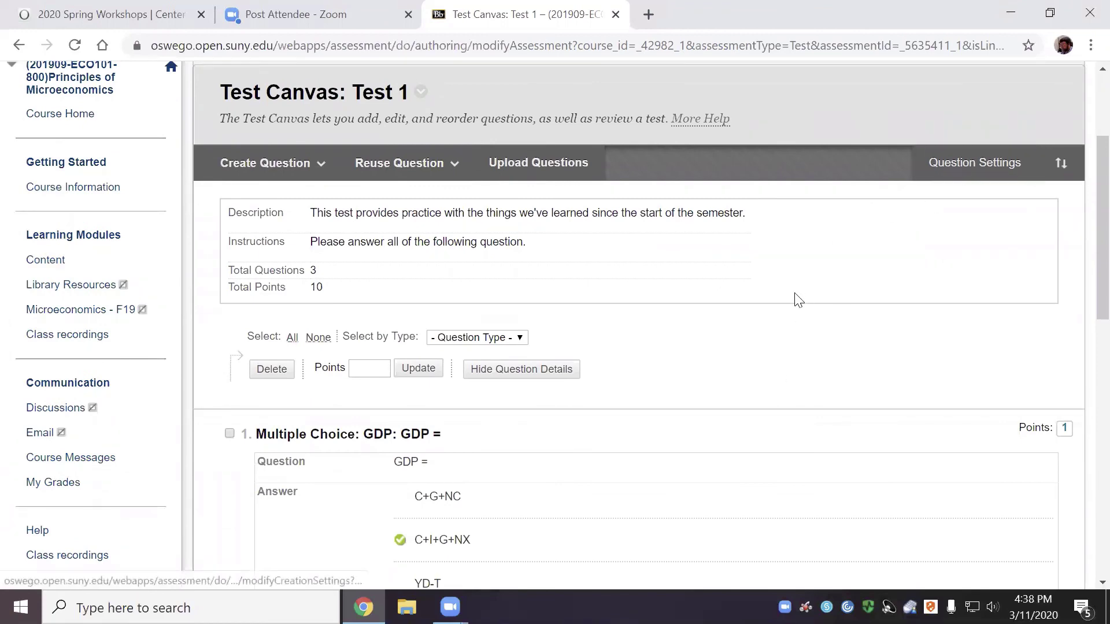
scroll(775, 367, down, 5)
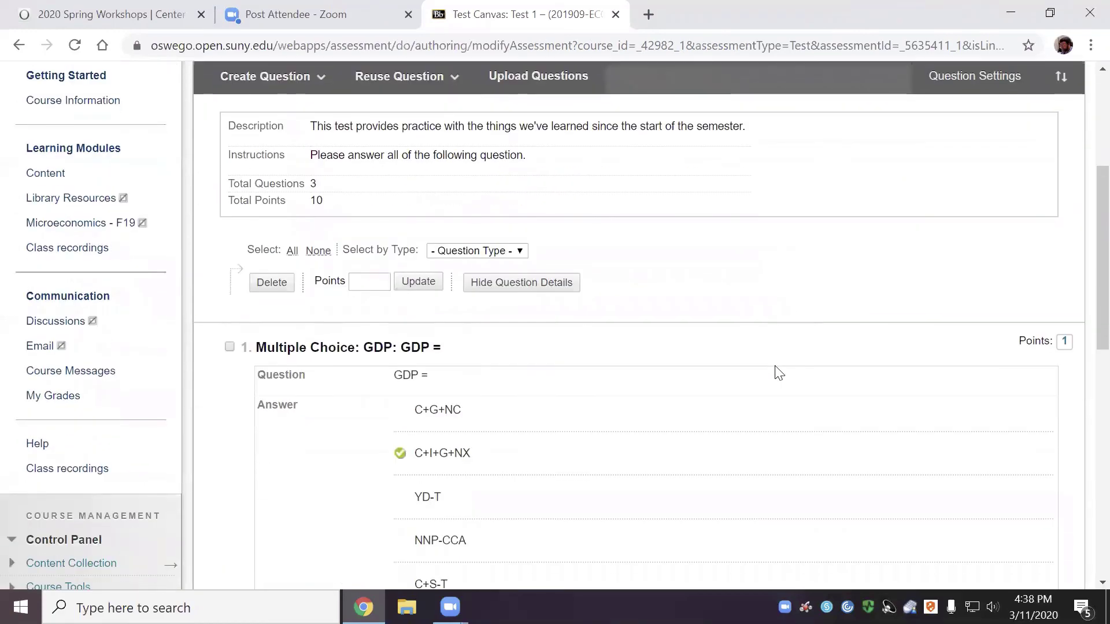
scroll(779, 373, down, 8)
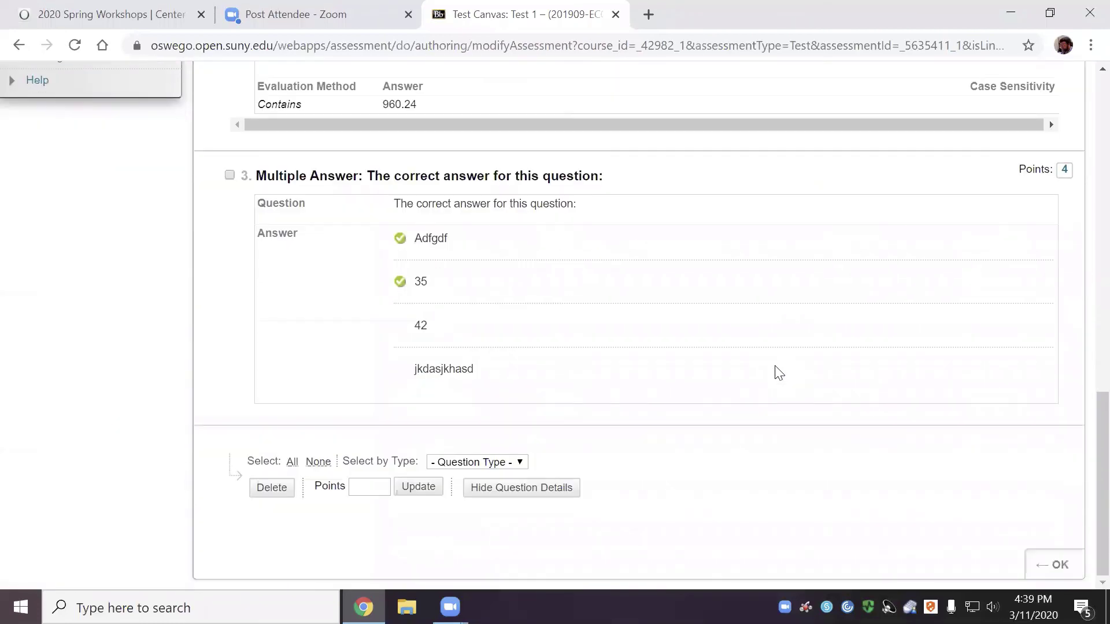
click(1060, 564)
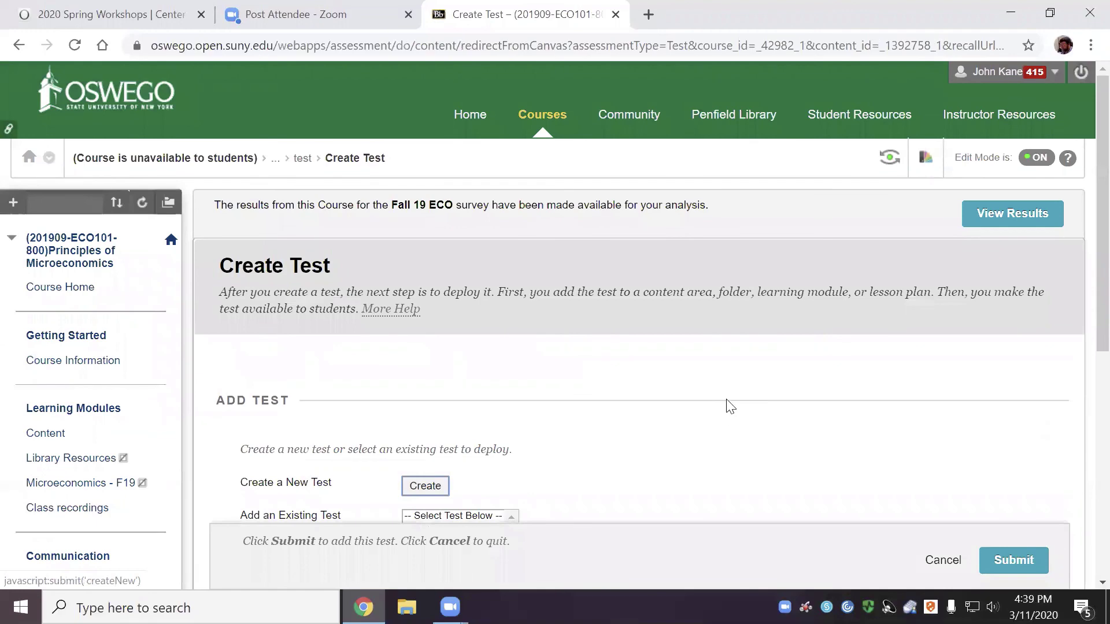
Deploy the existing Test 1 in the course and review its Test Options page
scroll(575, 335, down, 4)
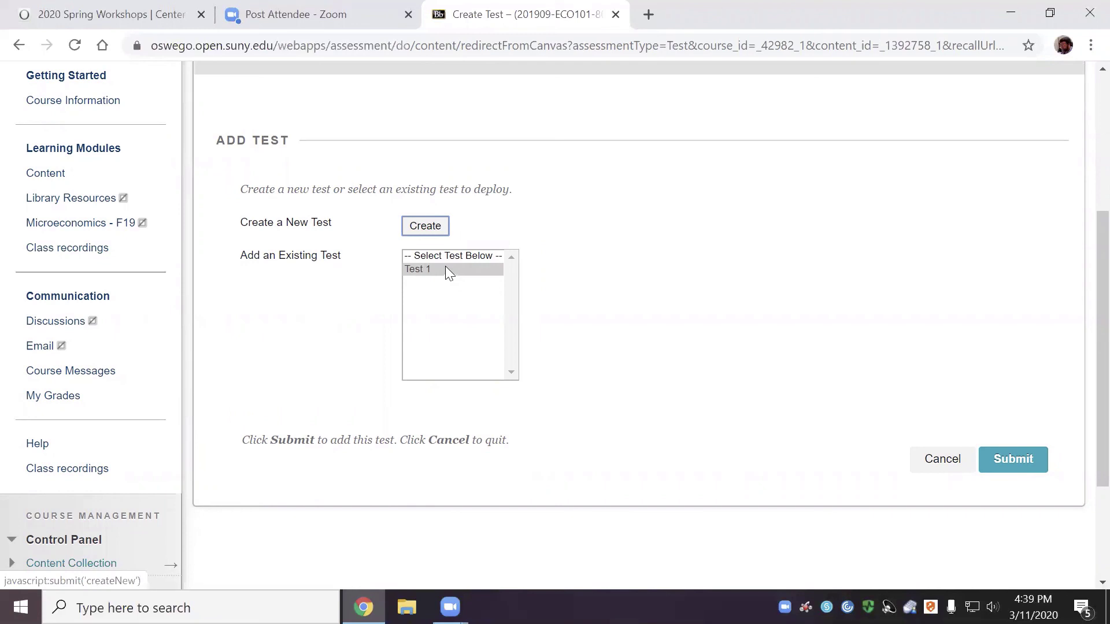
click(985, 466)
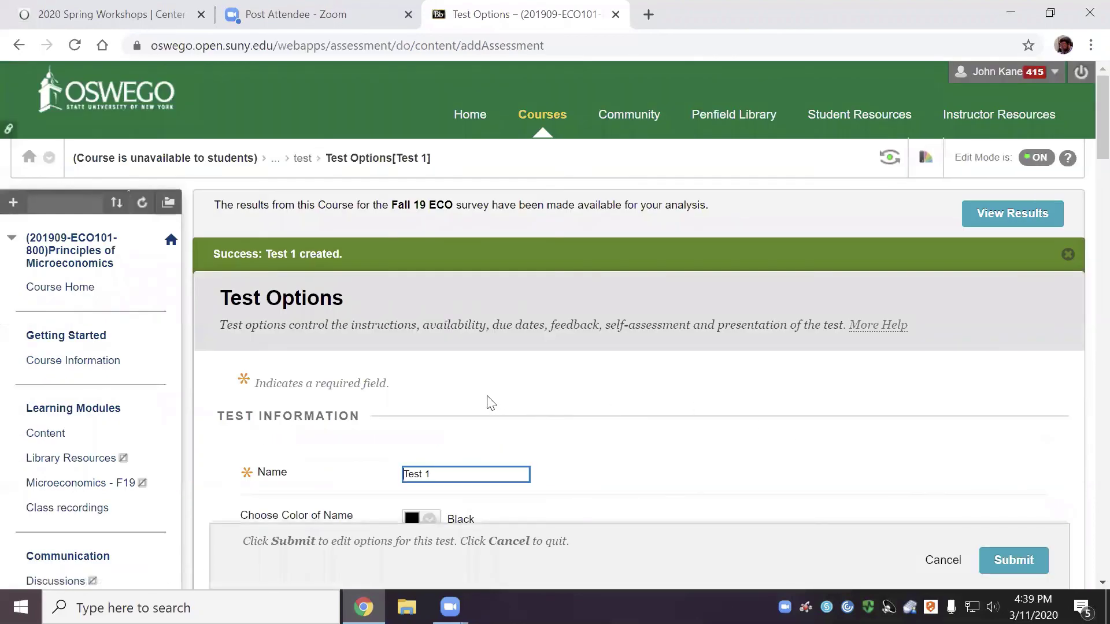
scroll(628, 413, down, 3)
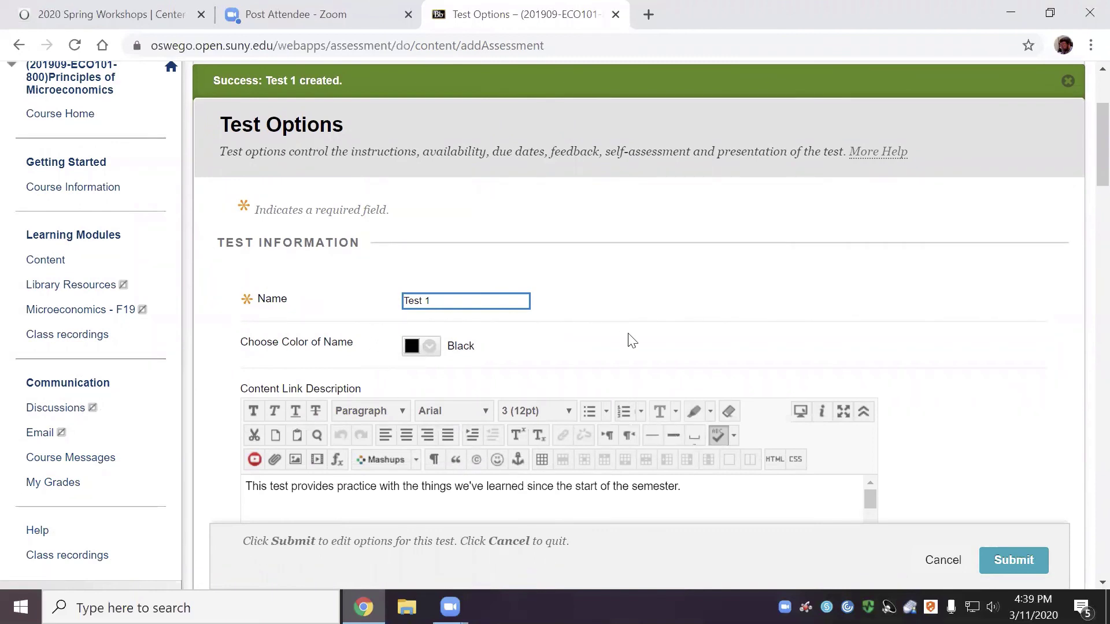
scroll(628, 333, down, 2)
scroll(628, 334, down, 2)
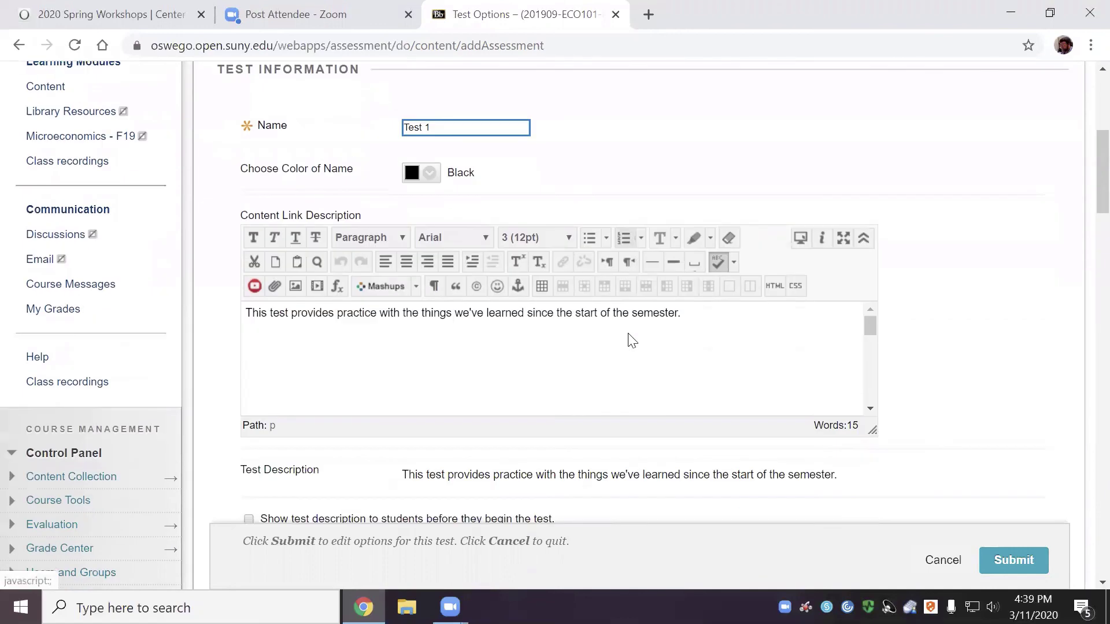
scroll(629, 334, down, 3)
scroll(630, 334, up, 3)
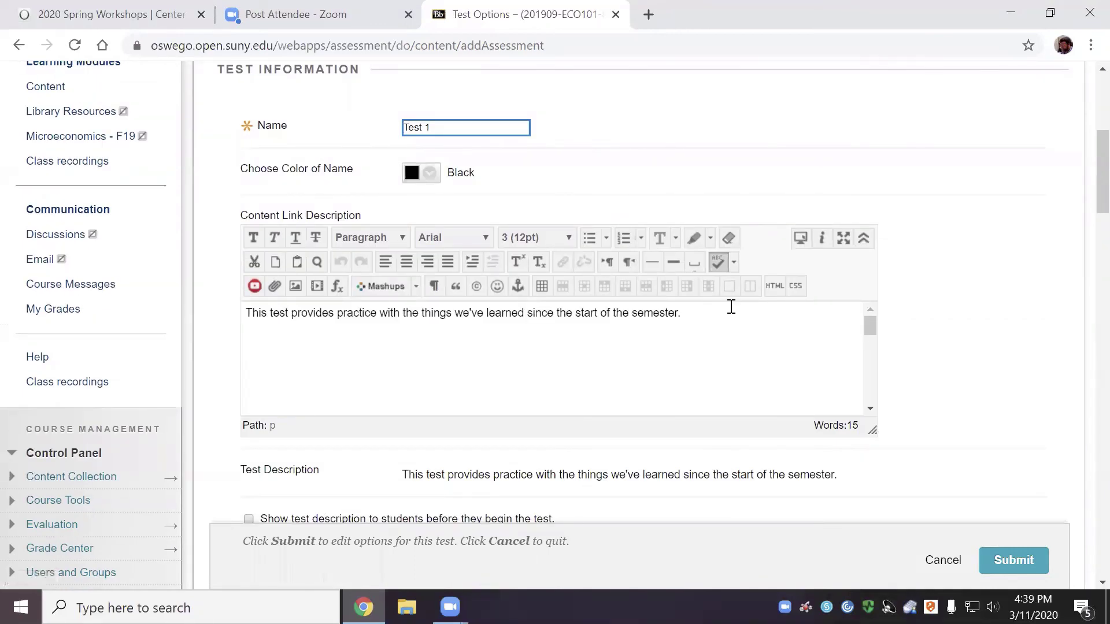
scroll(1023, 367, up, 2)
scroll(1013, 372, down, 8)
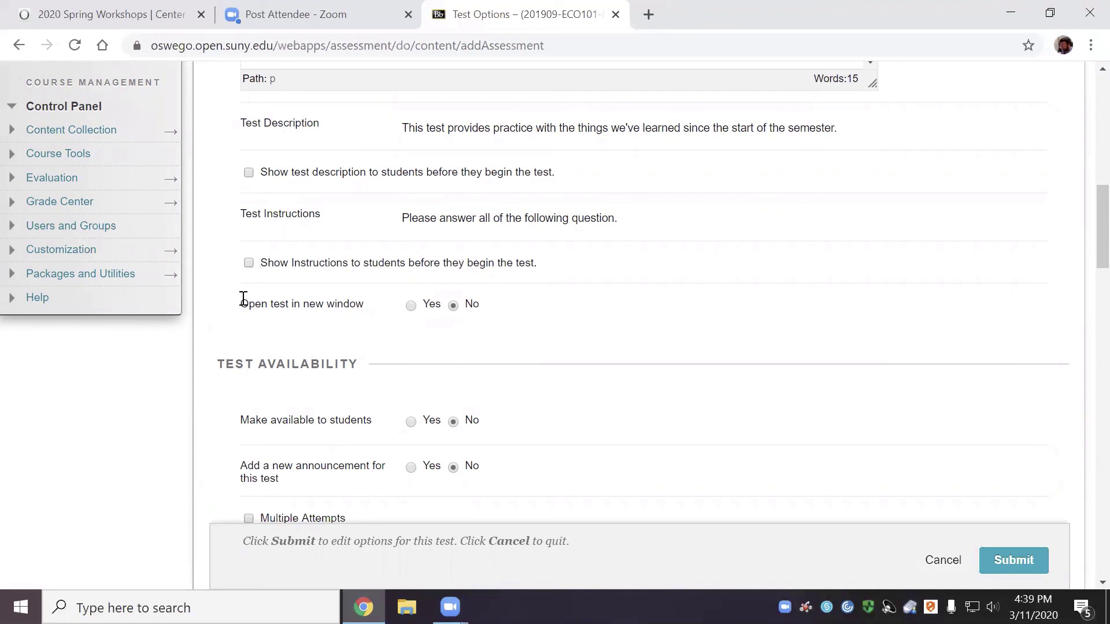
Enable Multiple Attempts for Test 1 and set Number of Attempts to 2
scroll(533, 268, down, 3)
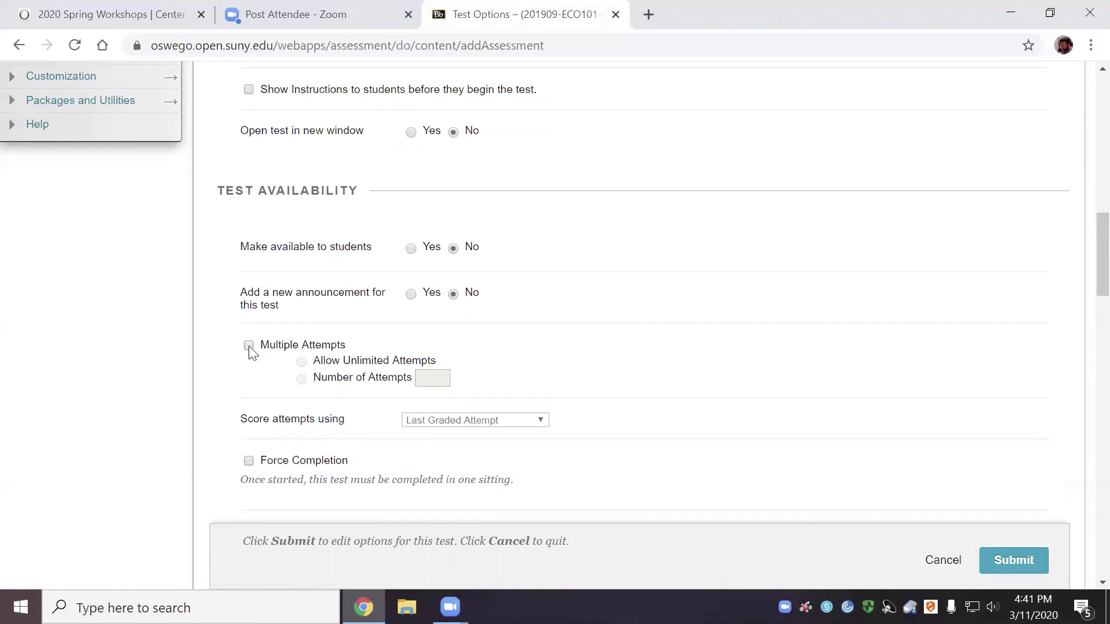
click(250, 346)
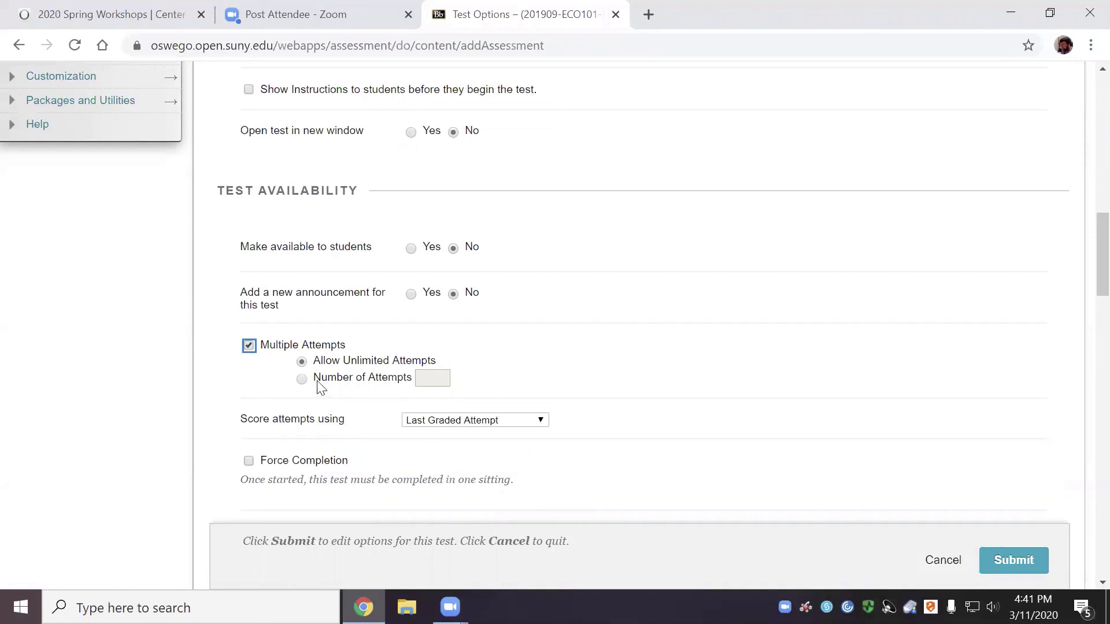
click(302, 380)
click(429, 382)
text(2)
scroll(553, 399, down, 3)
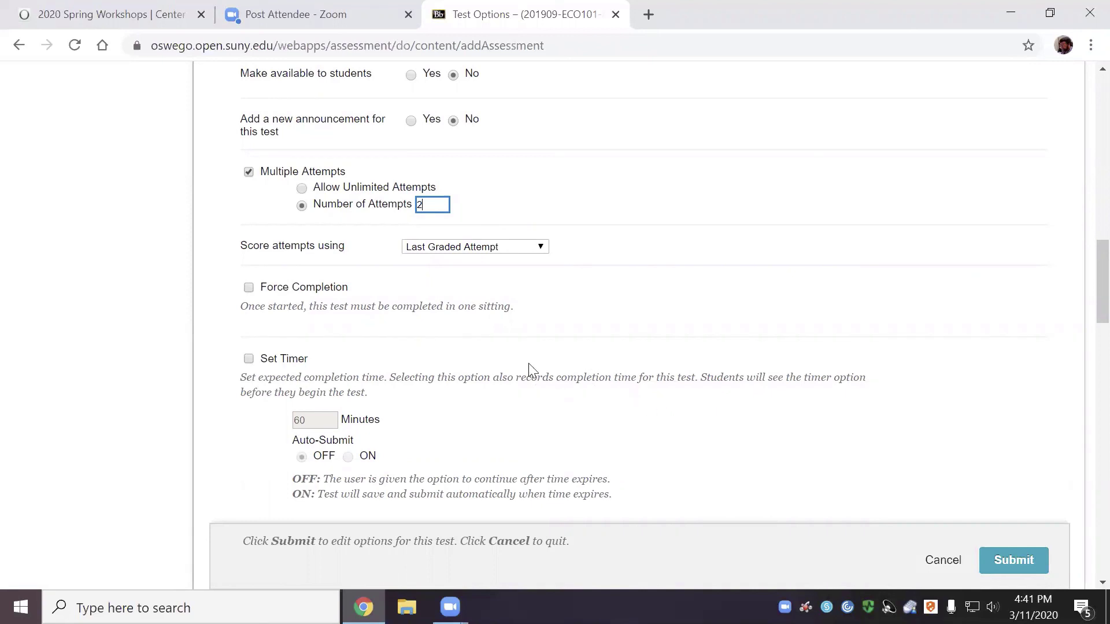
Keep attempts scored by Last Graded Attempt in the scoring dropdown
click(543, 247)
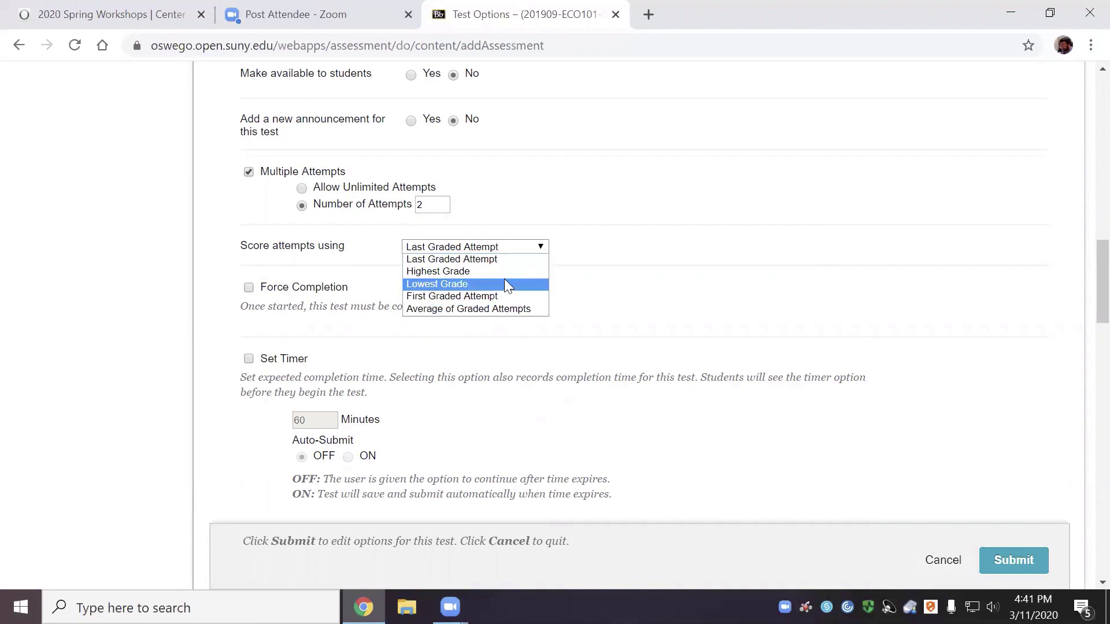
click(662, 188)
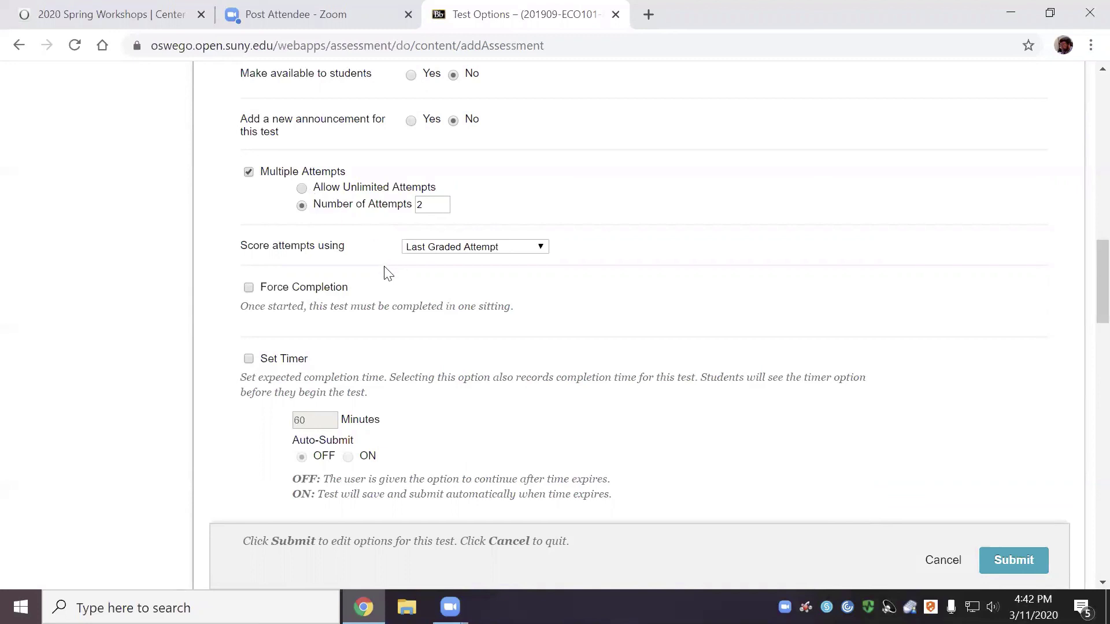
Try Highest Grade scoring, then toggle the Multiple Attempts checkbox off and back on
click(530, 248)
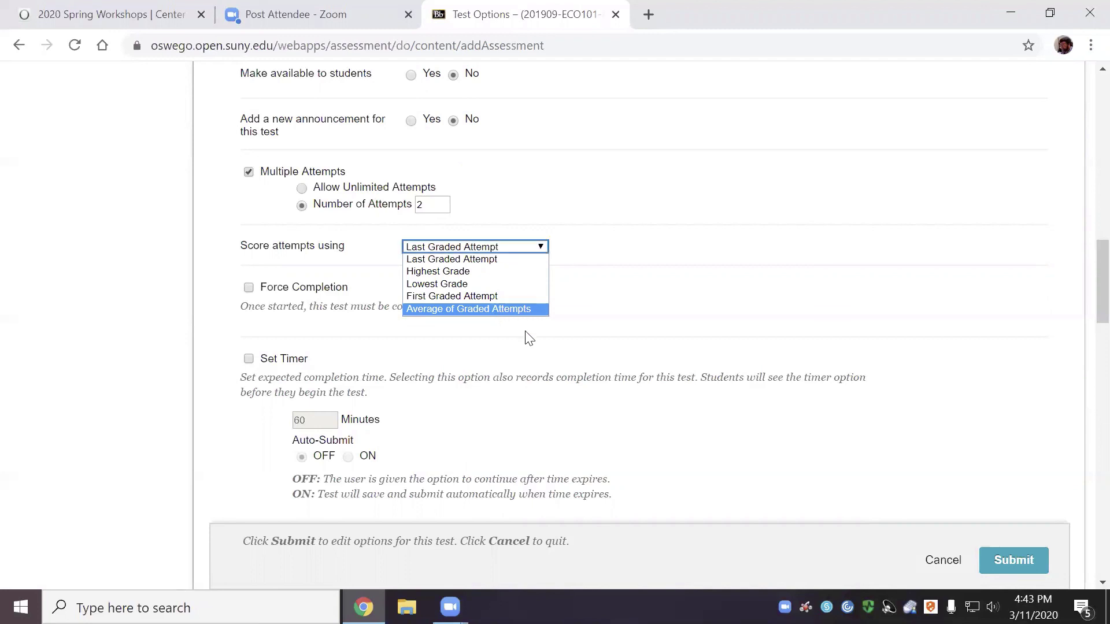
click(436, 271)
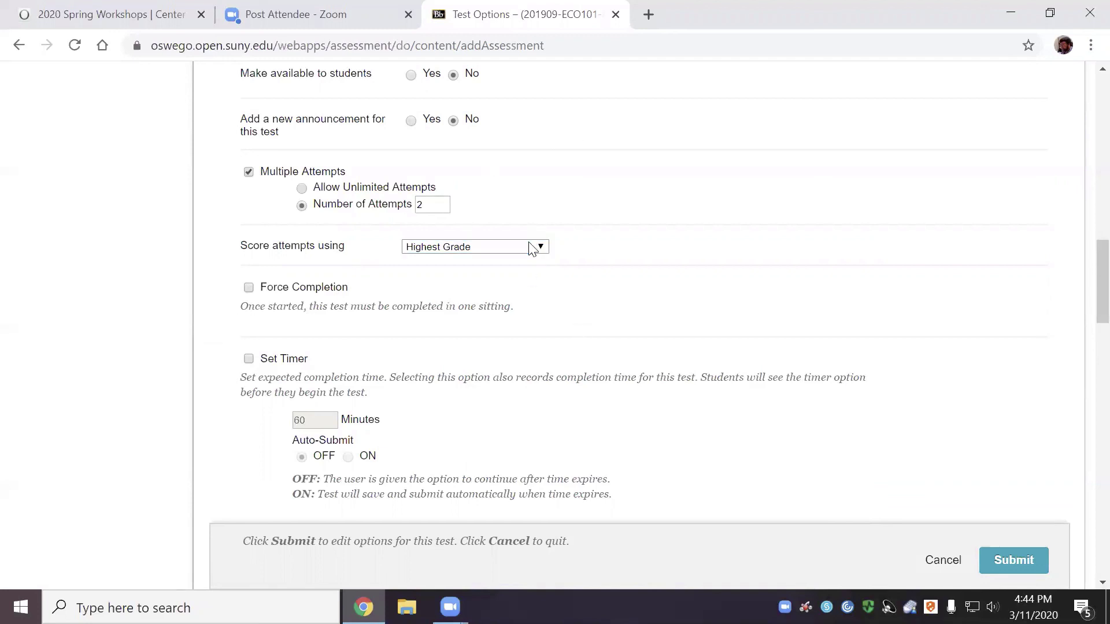
click(527, 248)
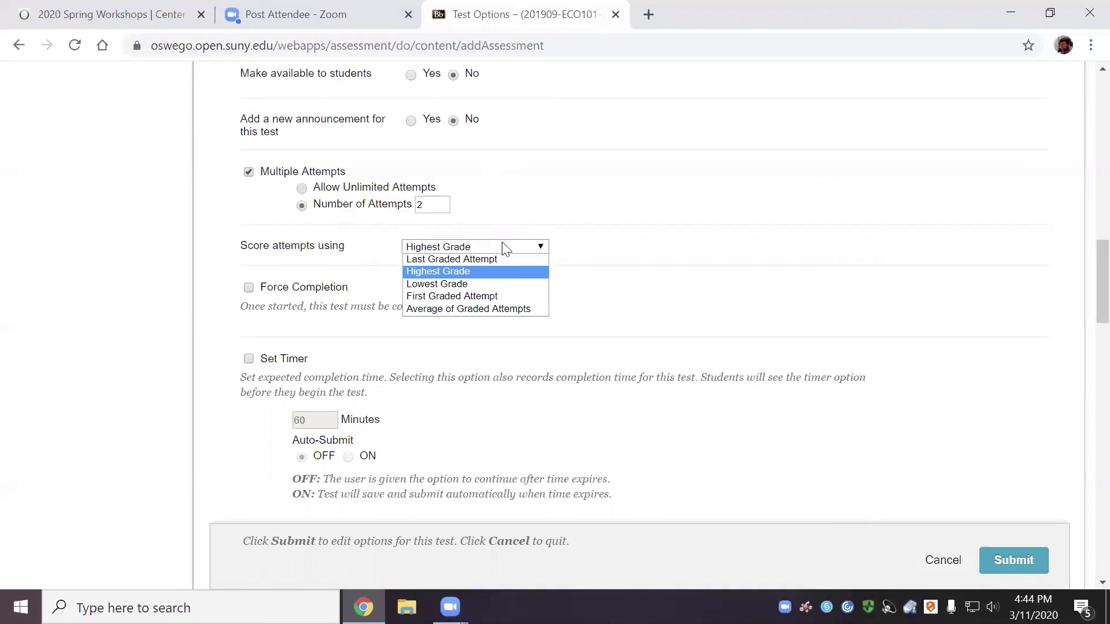
click(636, 279)
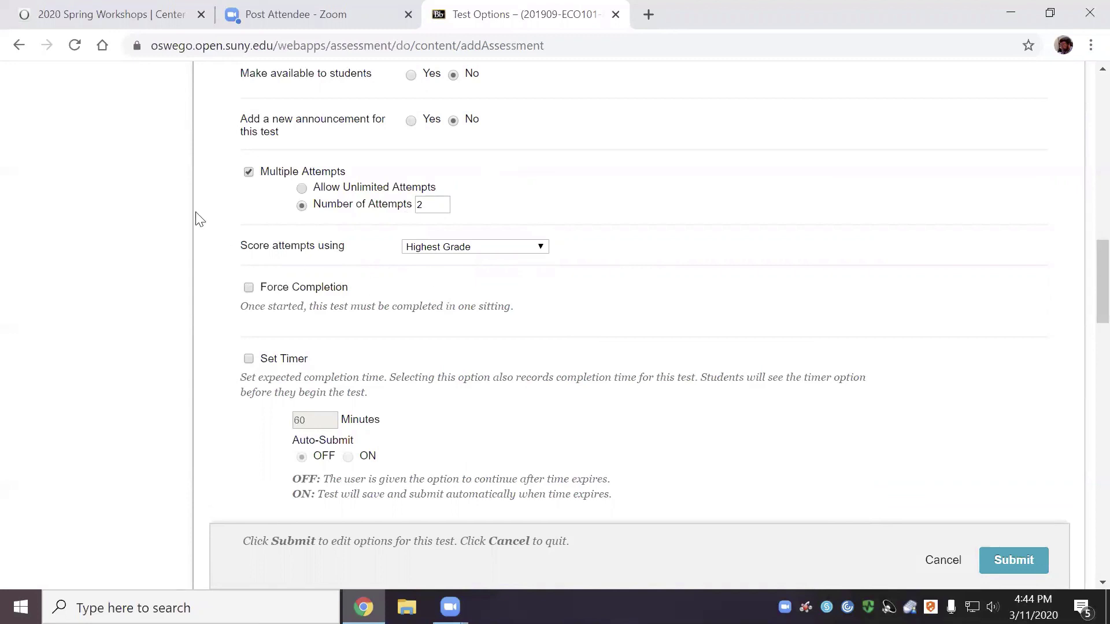
click(248, 172)
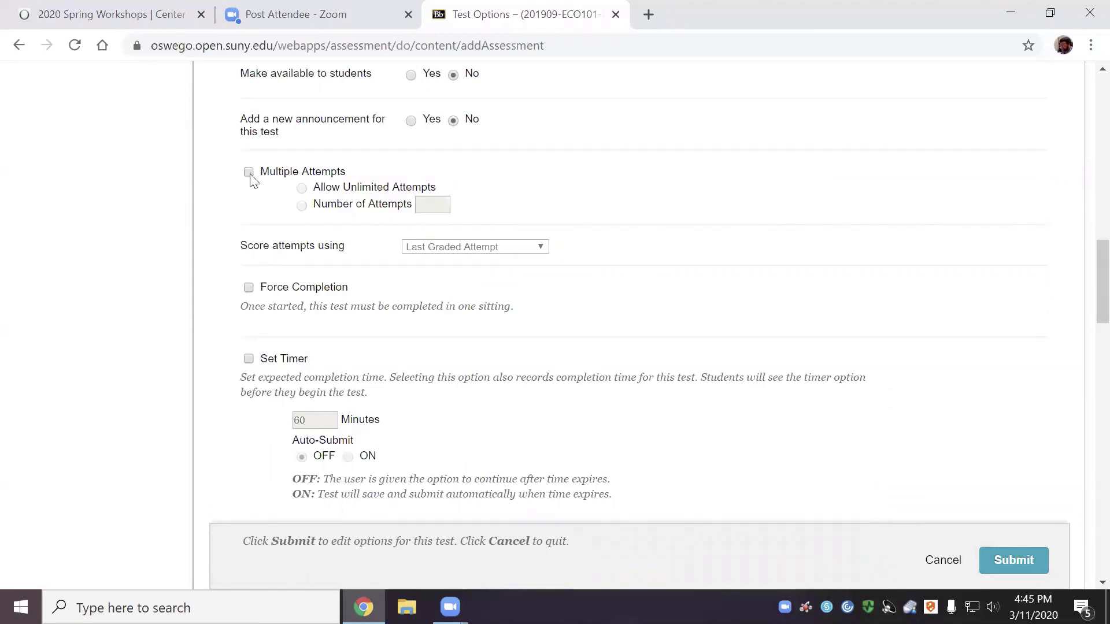
click(249, 172)
Scroll Test Options down to the Set Timer, Display After/Until and Password settings
scroll(398, 282, down, 3)
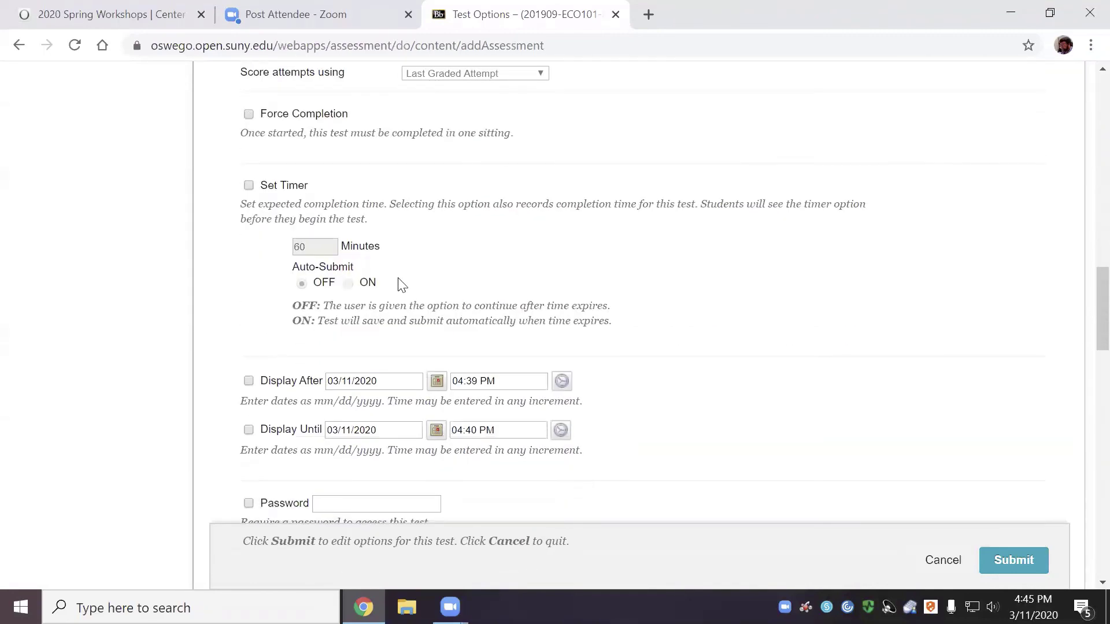
scroll(401, 299, down, 2)
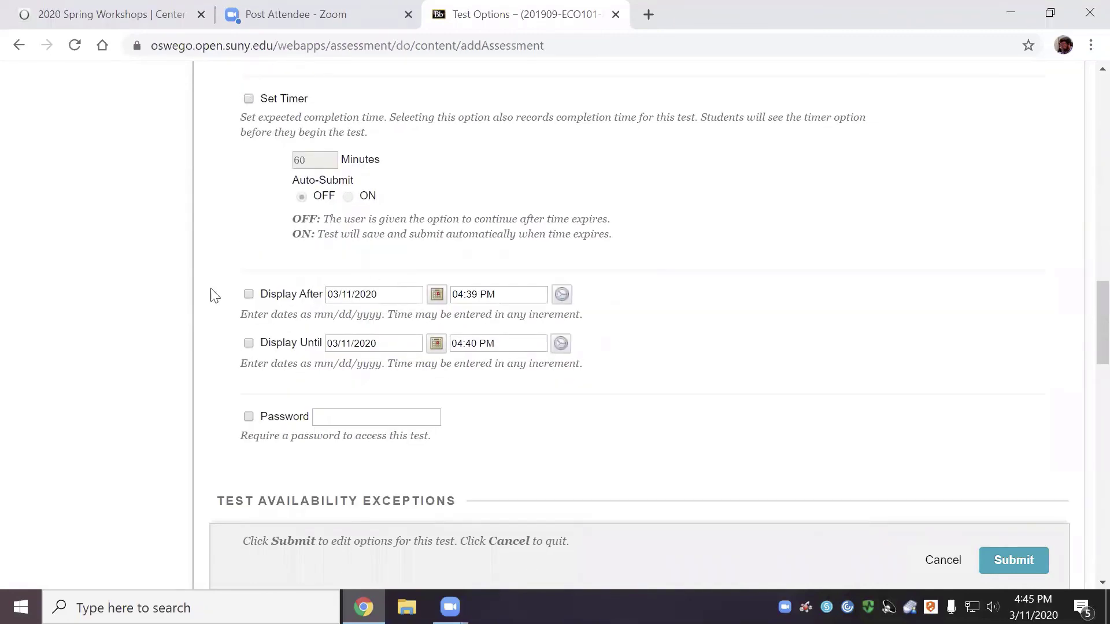
scroll(553, 200, up, 2)
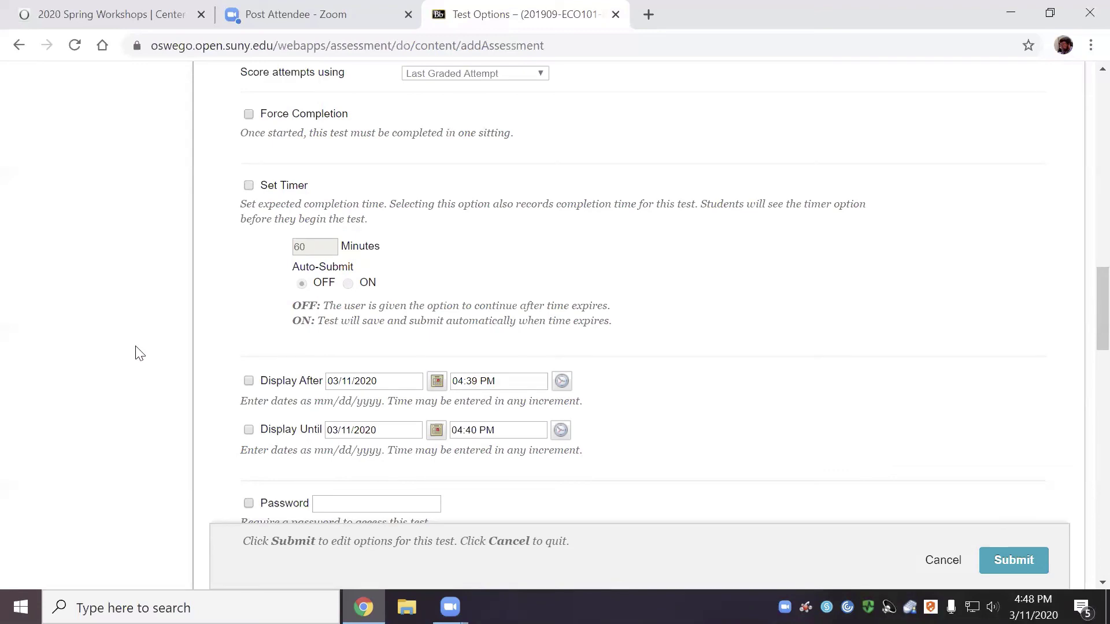
Scroll past Test Availability Exceptions to the Due Date section of Test Options
scroll(480, 201, down, 3)
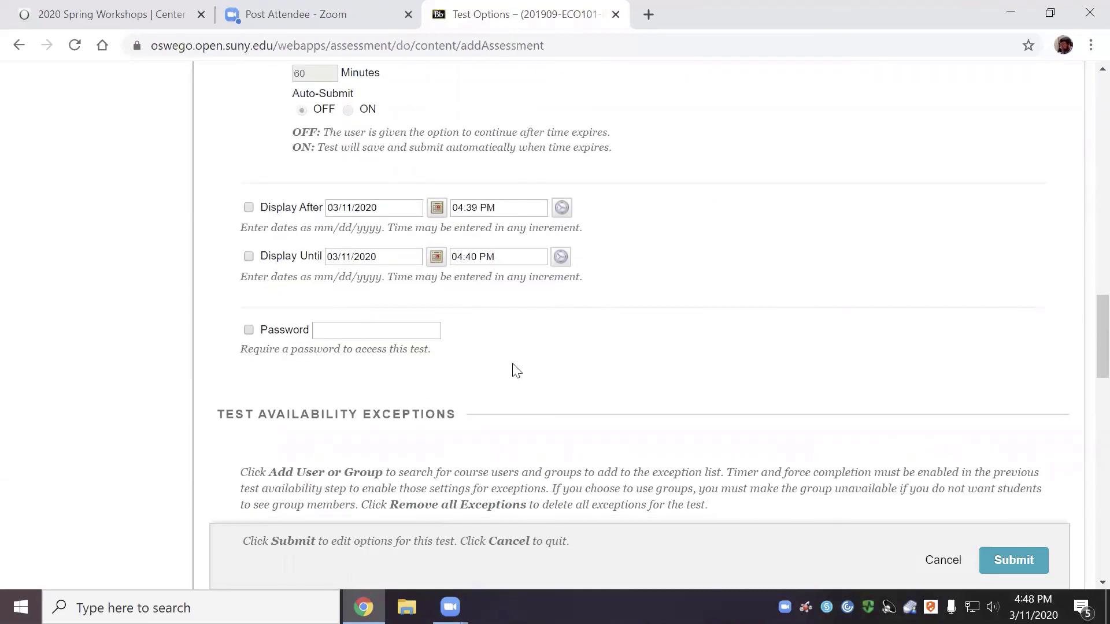
scroll(547, 392, down, 1)
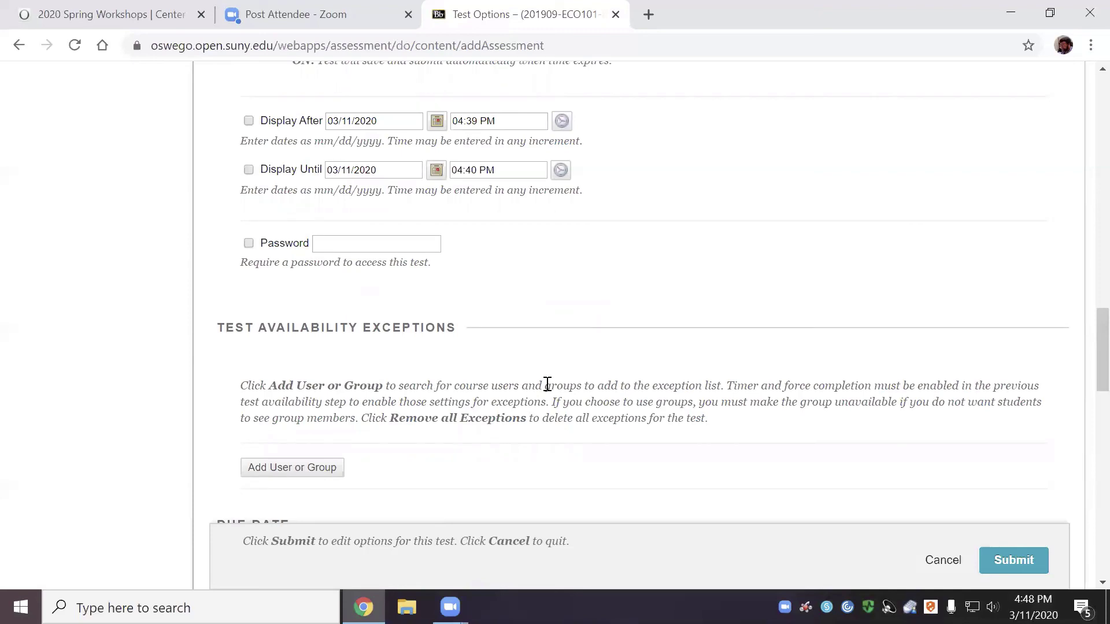
scroll(548, 385, down, 3)
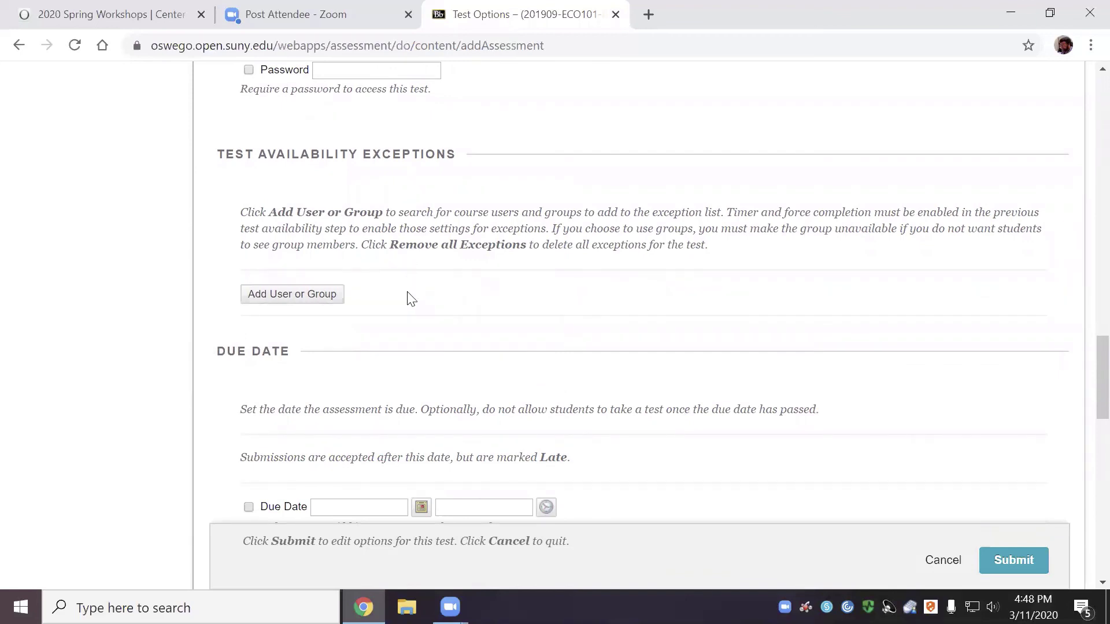
scroll(382, 284, down, 3)
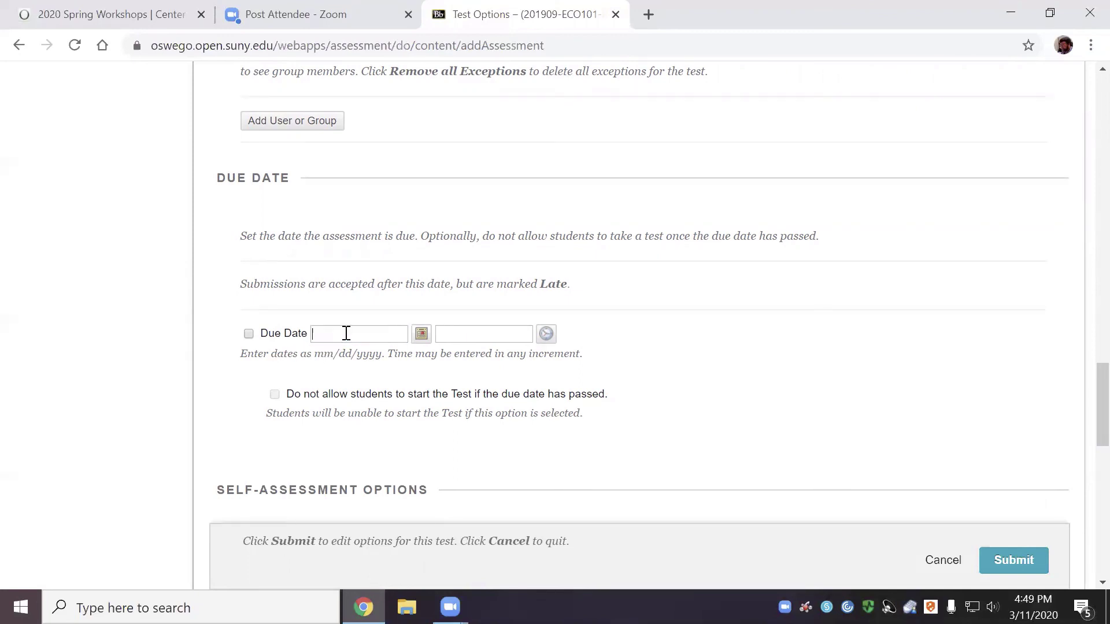
Set Test 1's due date to March 18, 2020 and keep the due time at 11:59 PM
click(421, 334)
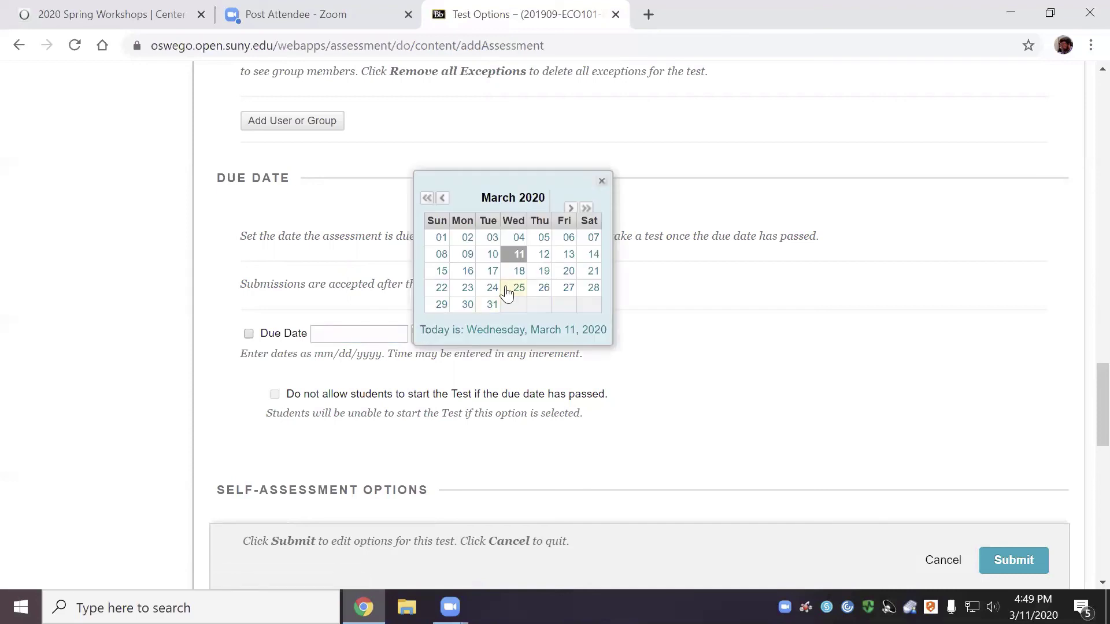
click(518, 271)
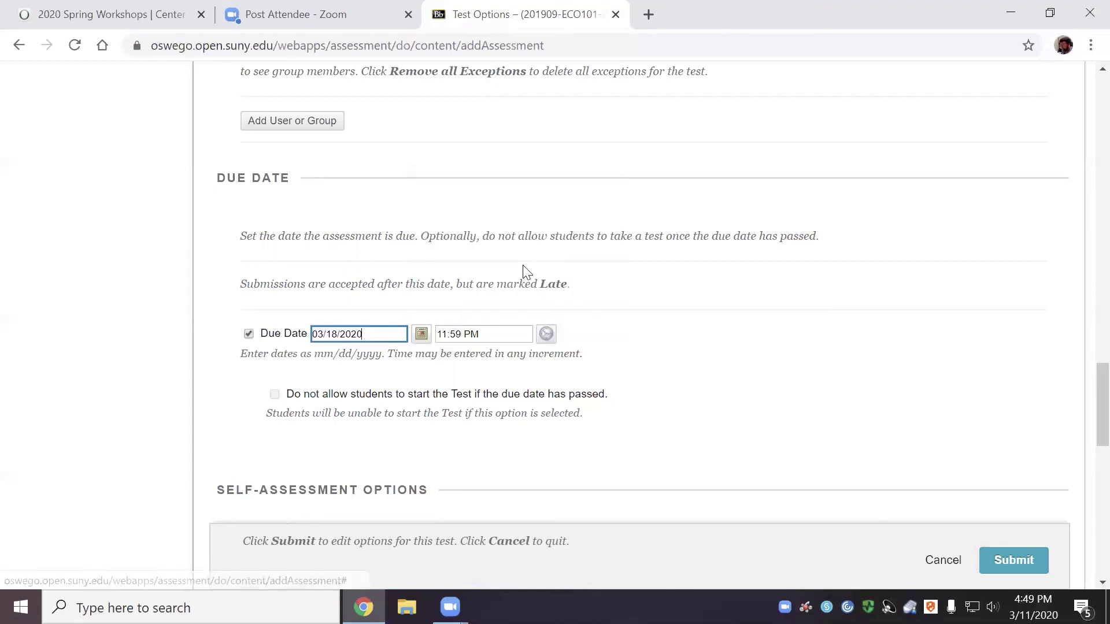
click(547, 335)
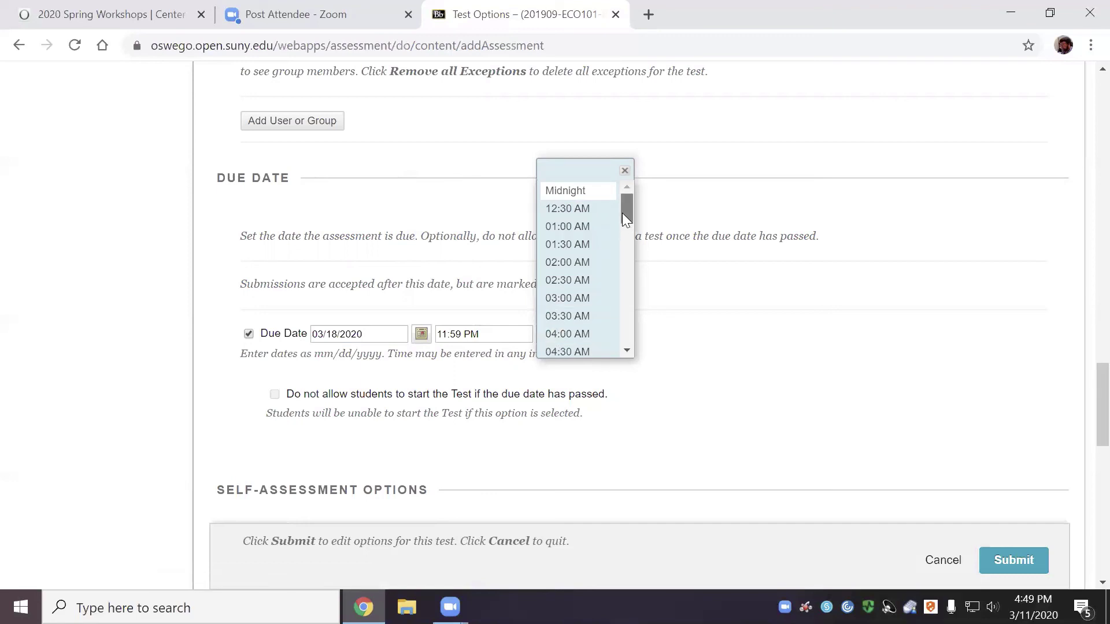
click(485, 332)
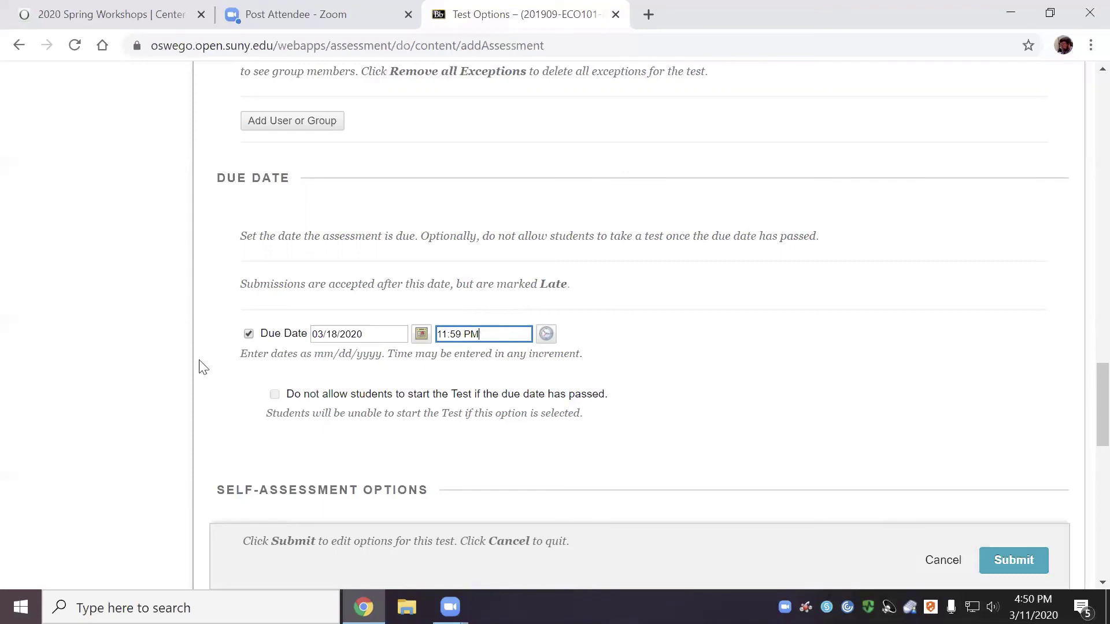
click(288, 395)
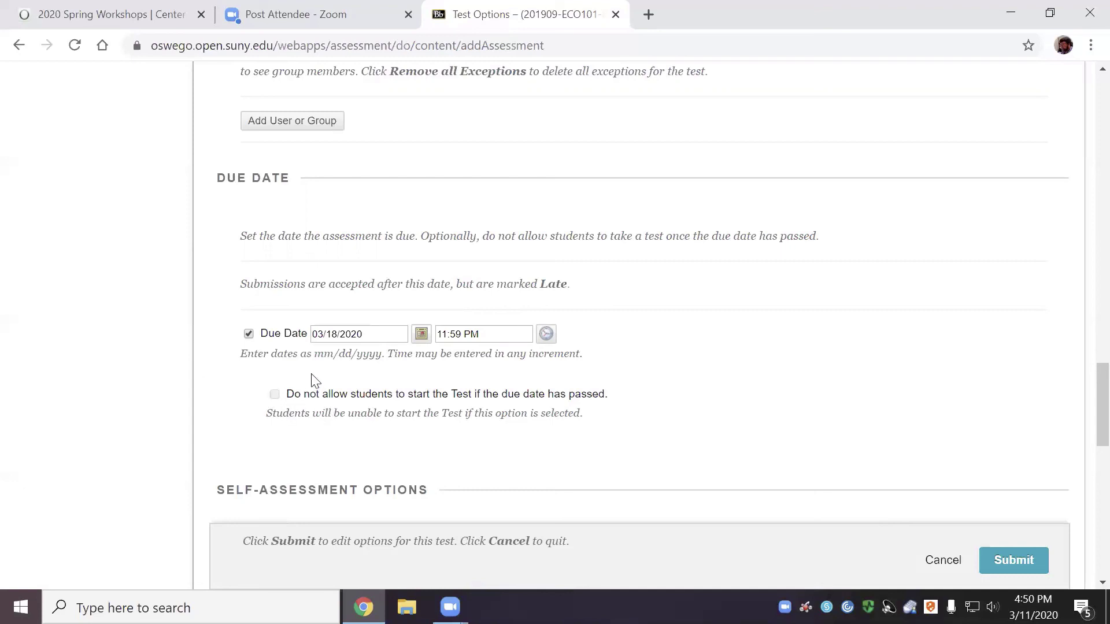
scroll(442, 409, up, 2)
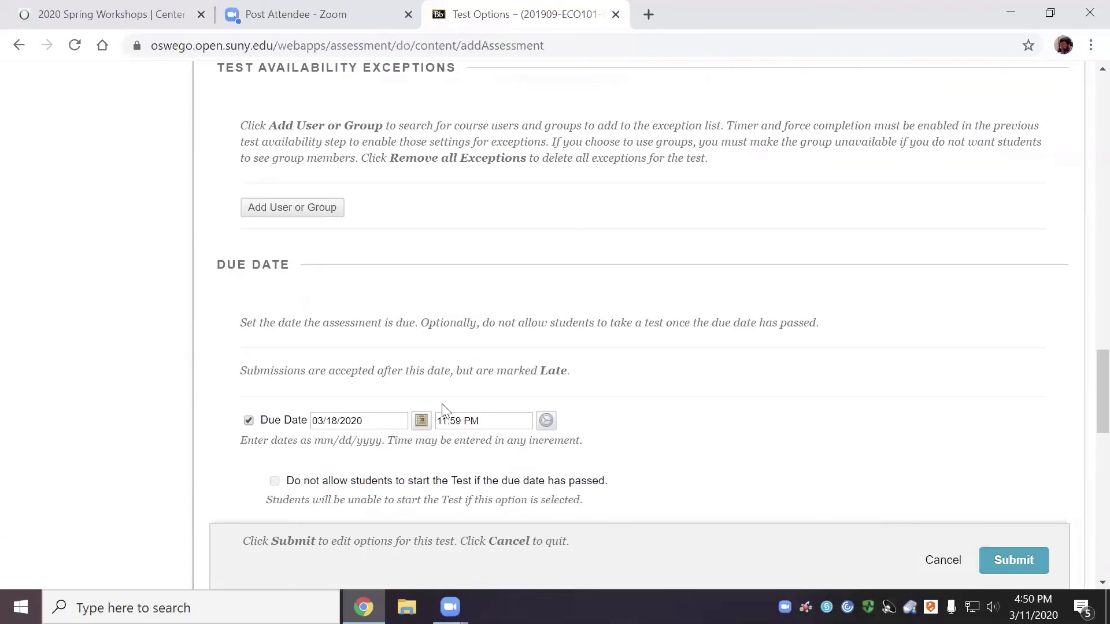
scroll(442, 409, down, 5)
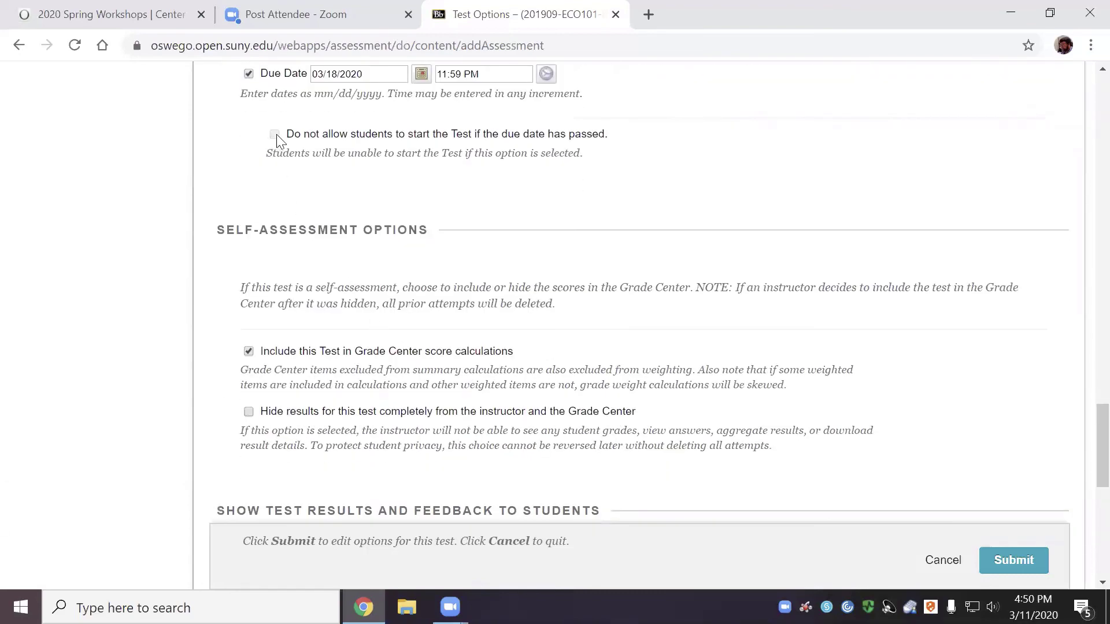
scroll(350, 177, up, 2)
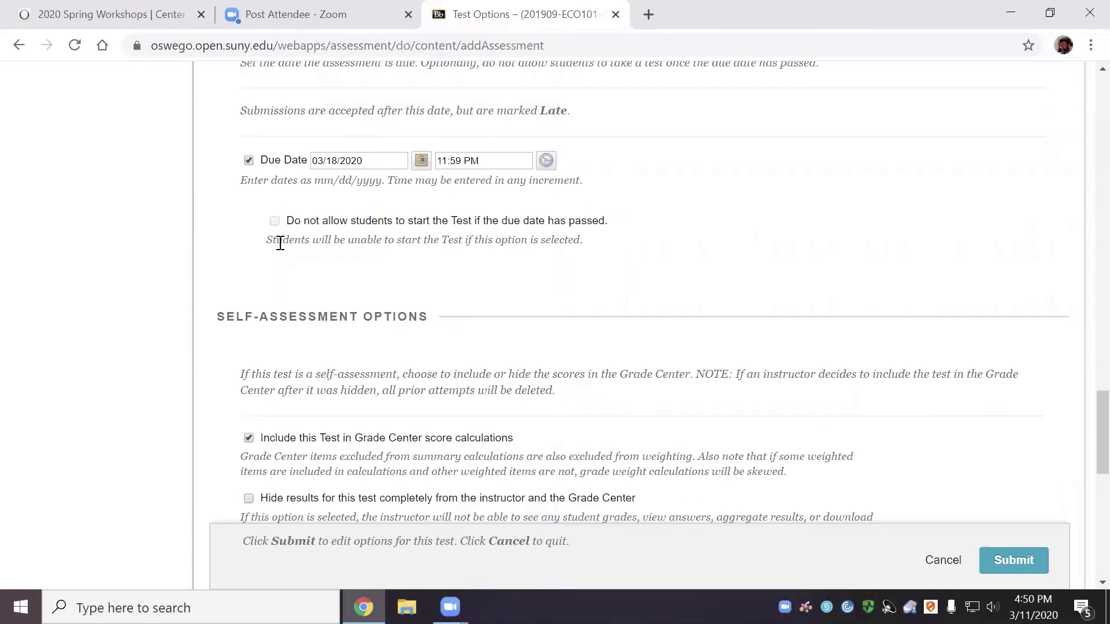
scroll(280, 243, down, 2)
scroll(280, 243, up, 2)
scroll(295, 272, down, 3)
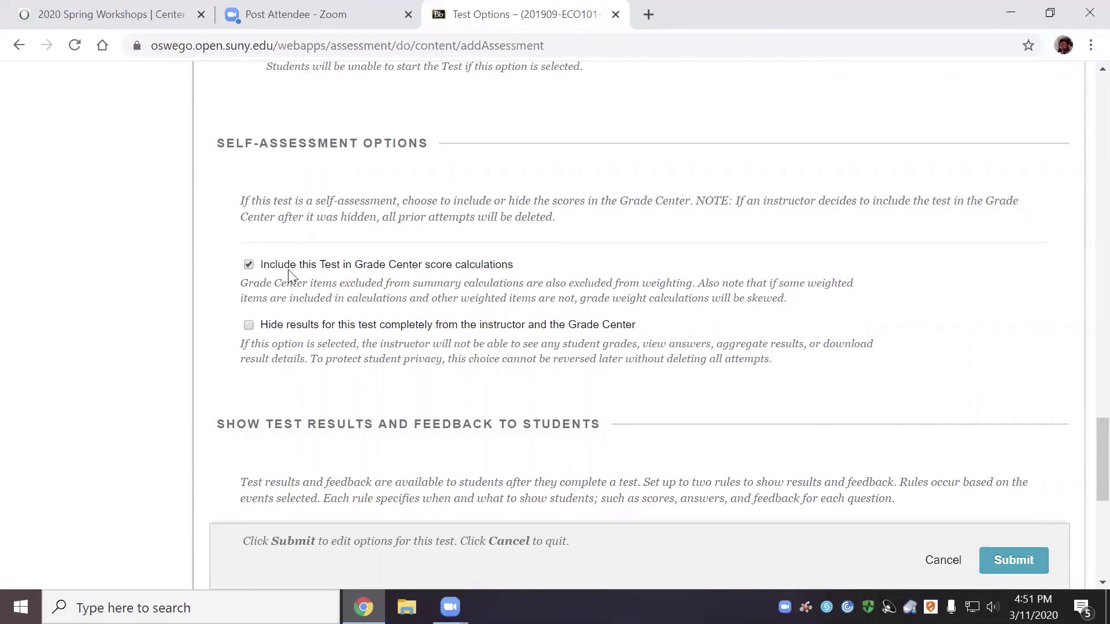
scroll(312, 376, down, 1)
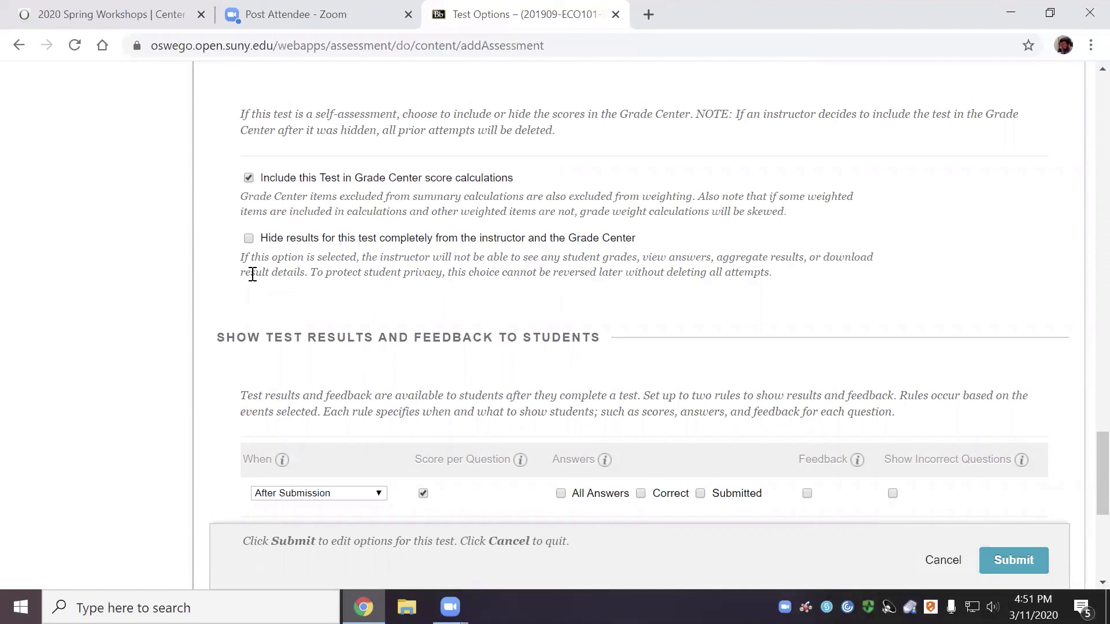
Make the first results rule show submitted answers and all answers after submission
scroll(276, 282, down, 3)
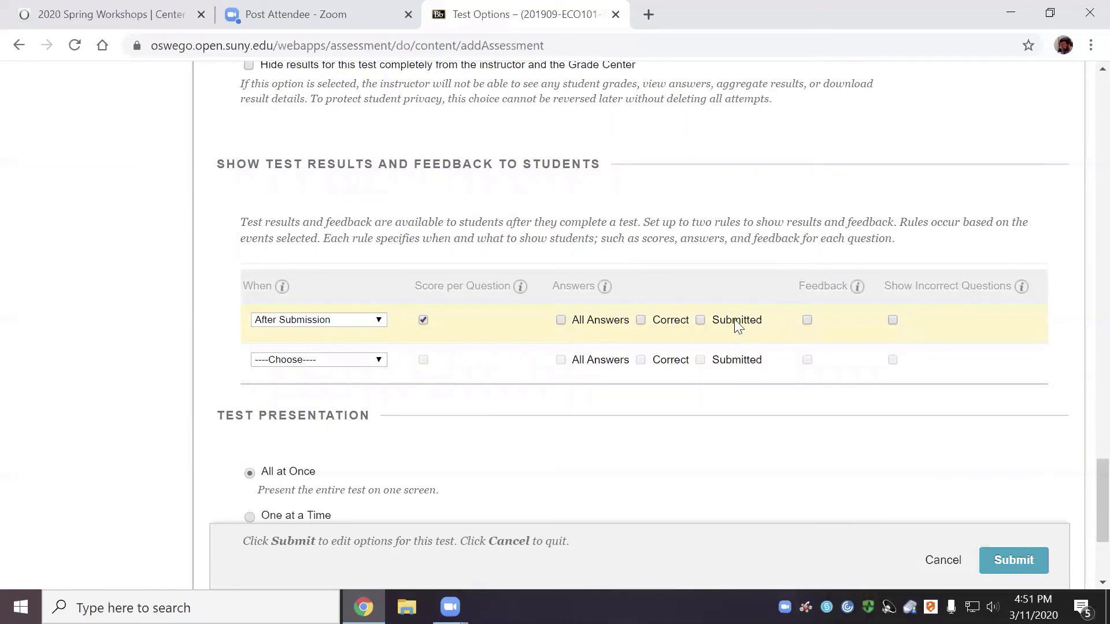
click(699, 320)
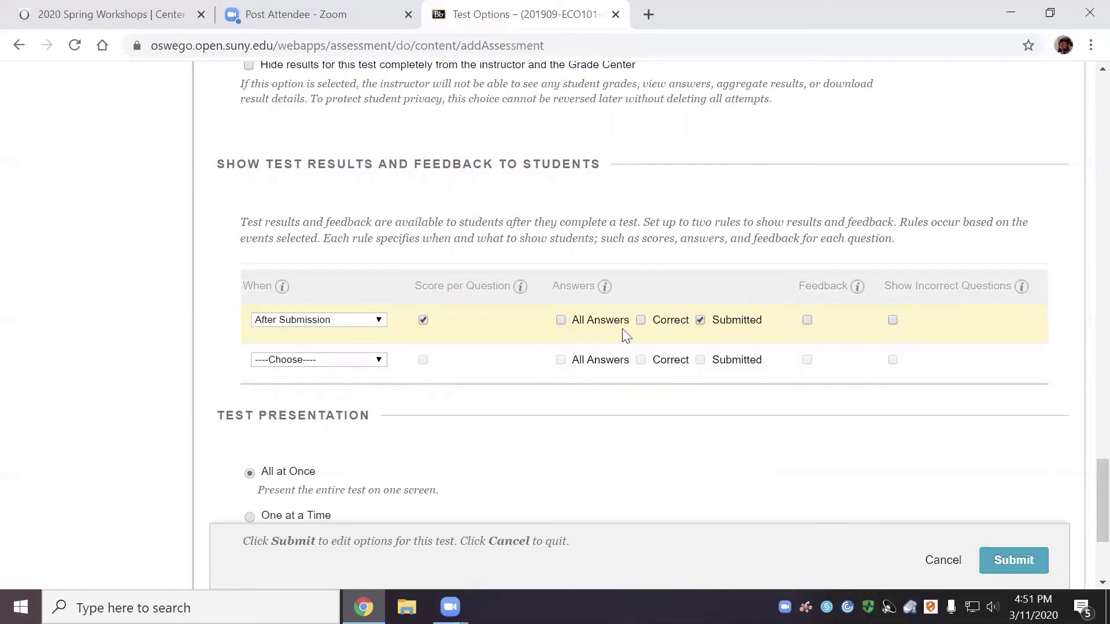
click(559, 320)
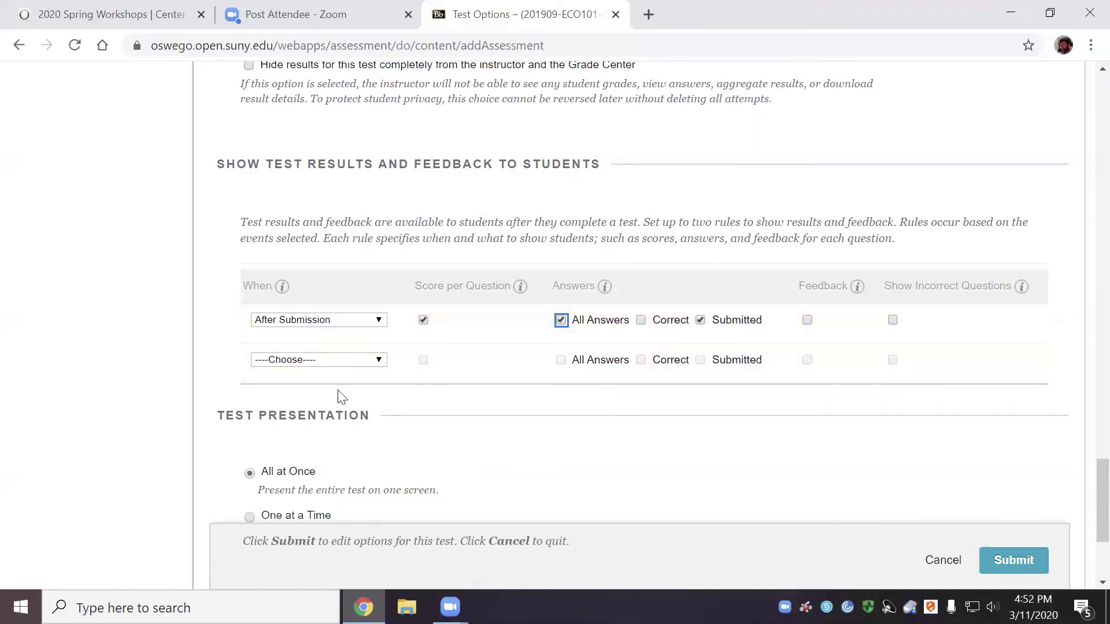
Add an After Due Date rule revealing correct answers, feedback and incorrect questions; keep rule one After Submission
click(379, 361)
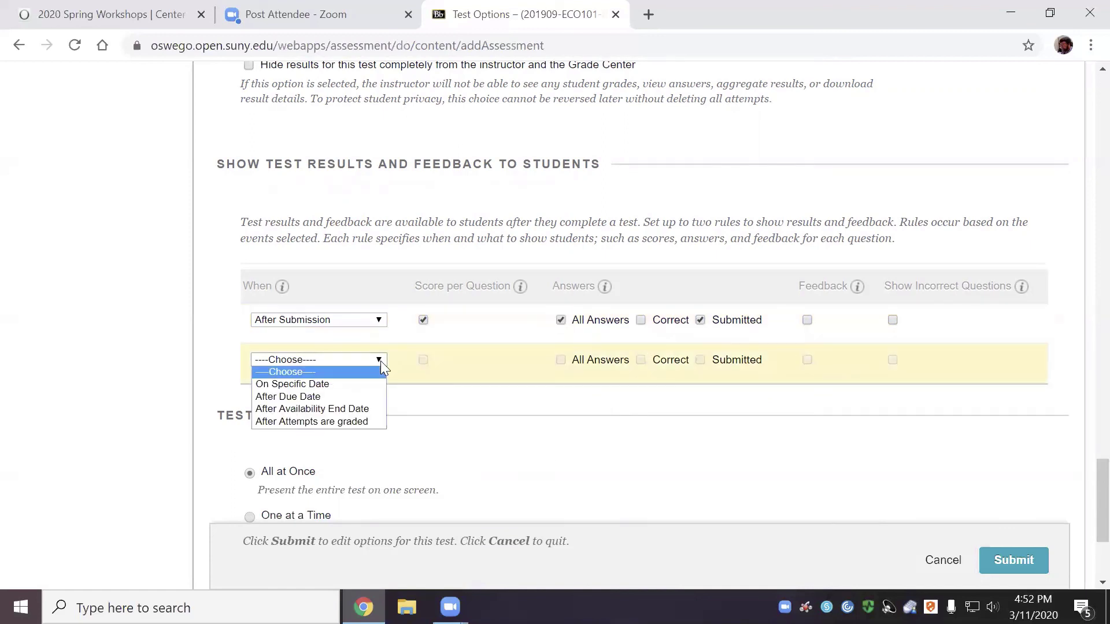
click(362, 398)
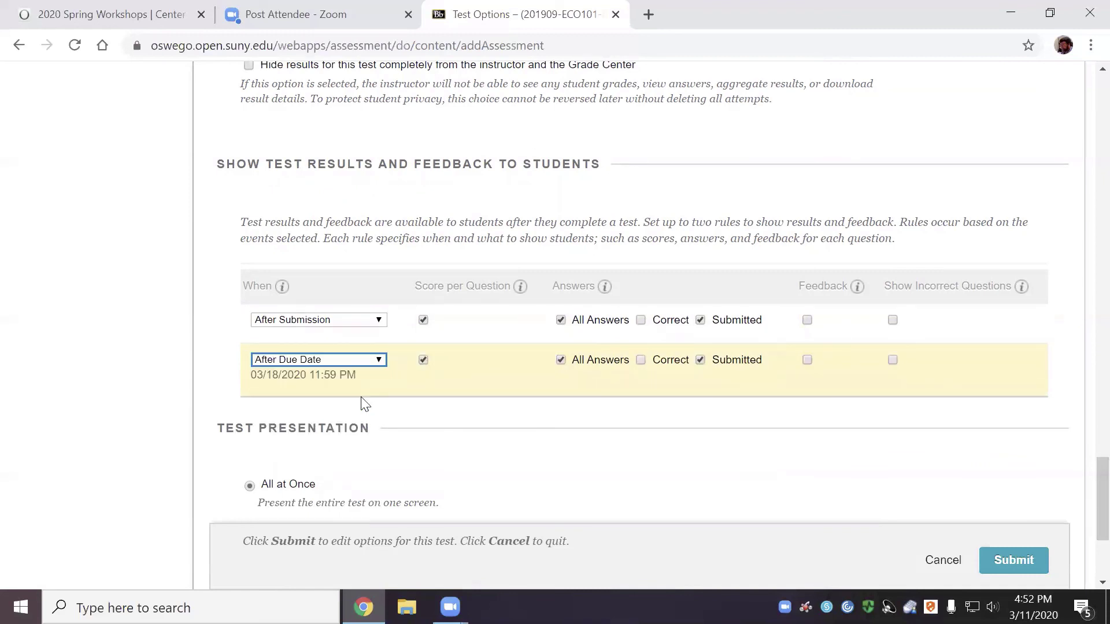
click(642, 362)
click(809, 362)
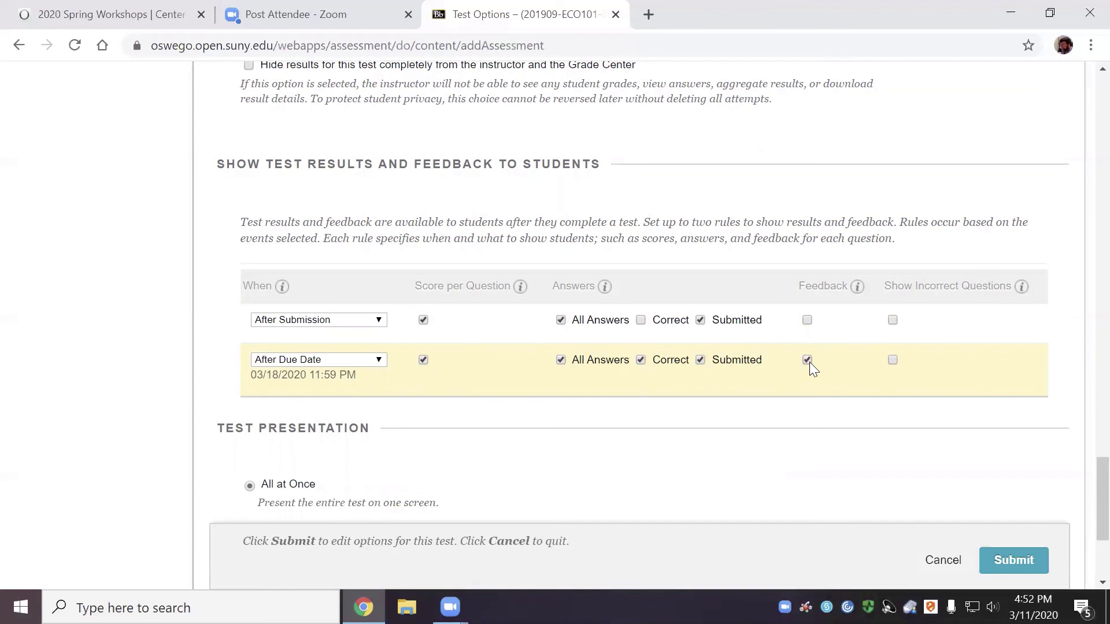
click(893, 361)
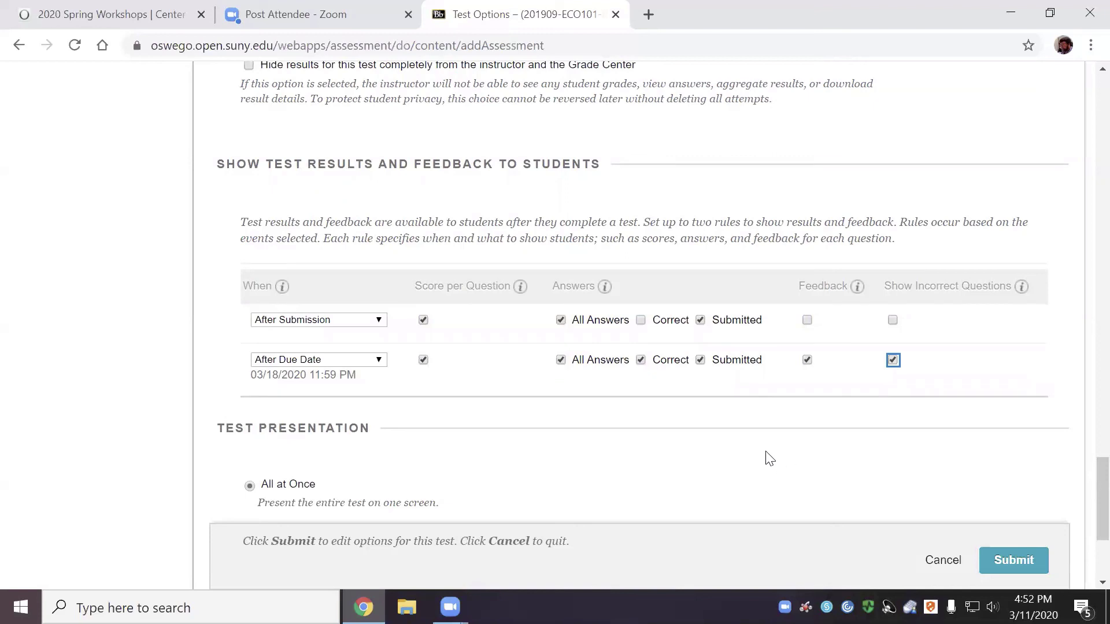
click(384, 320)
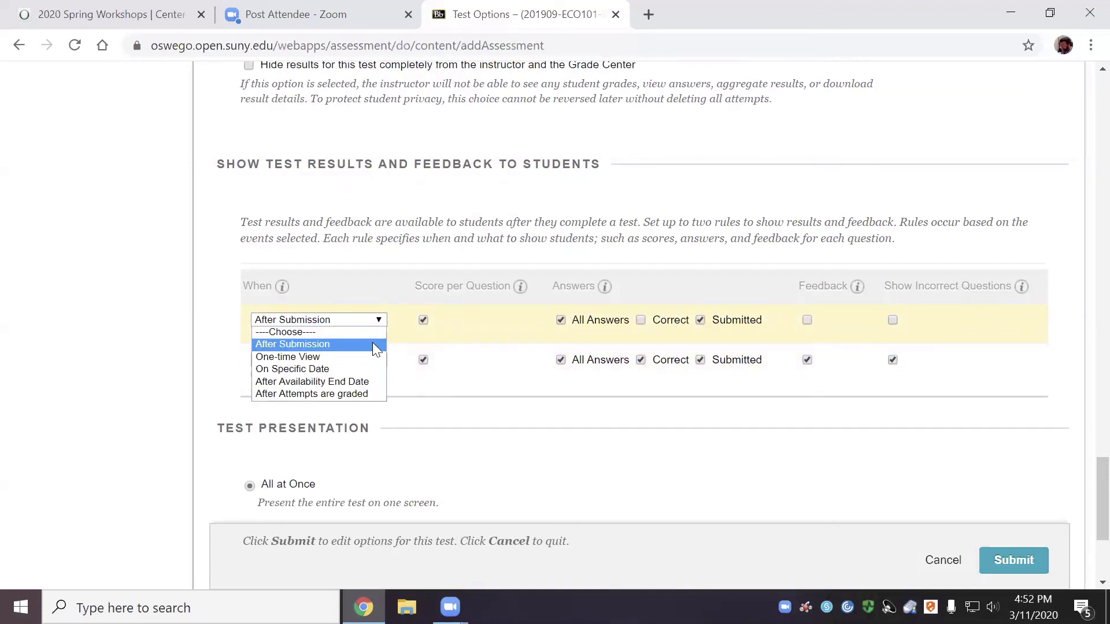
click(388, 278)
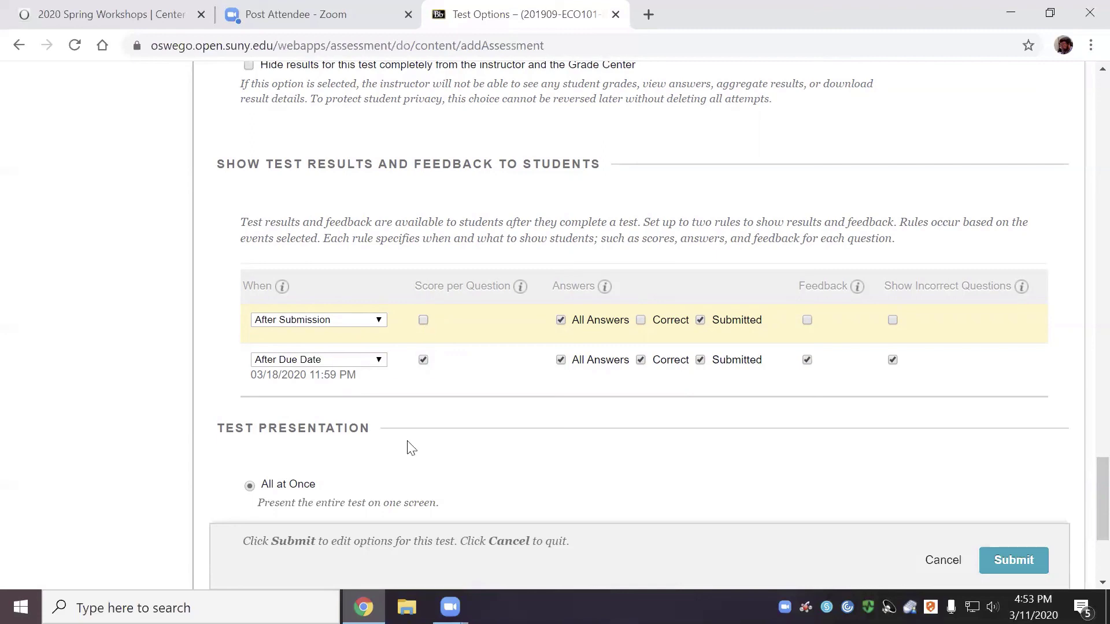
Present Test 1 one question at a time, prohibit backtracking, randomize question order, and submit the options
scroll(511, 501, down, 2)
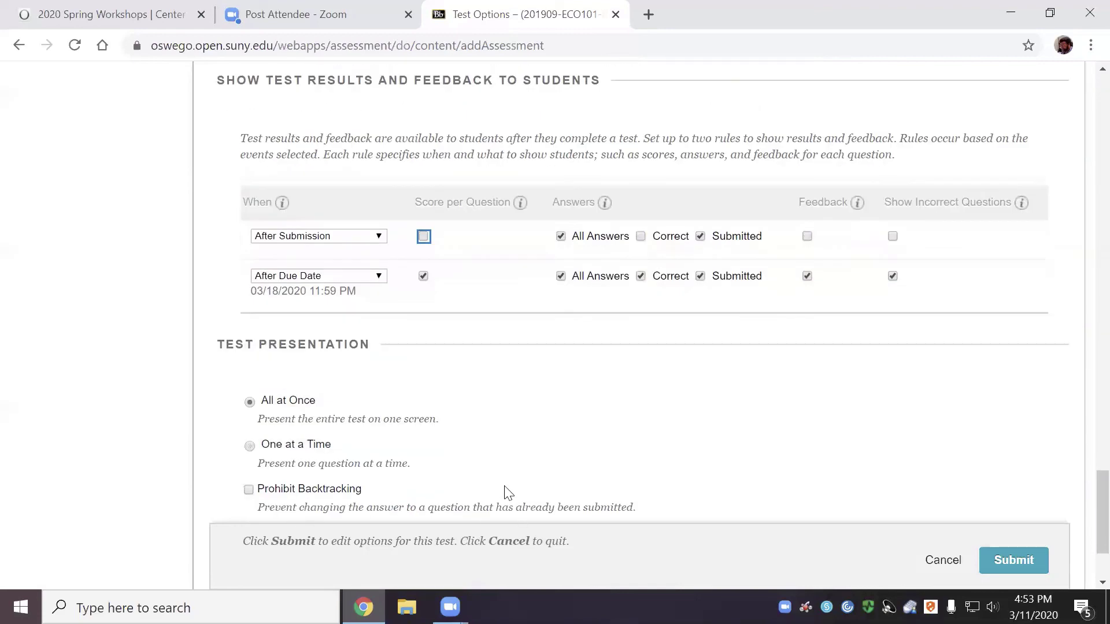
scroll(509, 492, down, 2)
scroll(509, 490, down, 1)
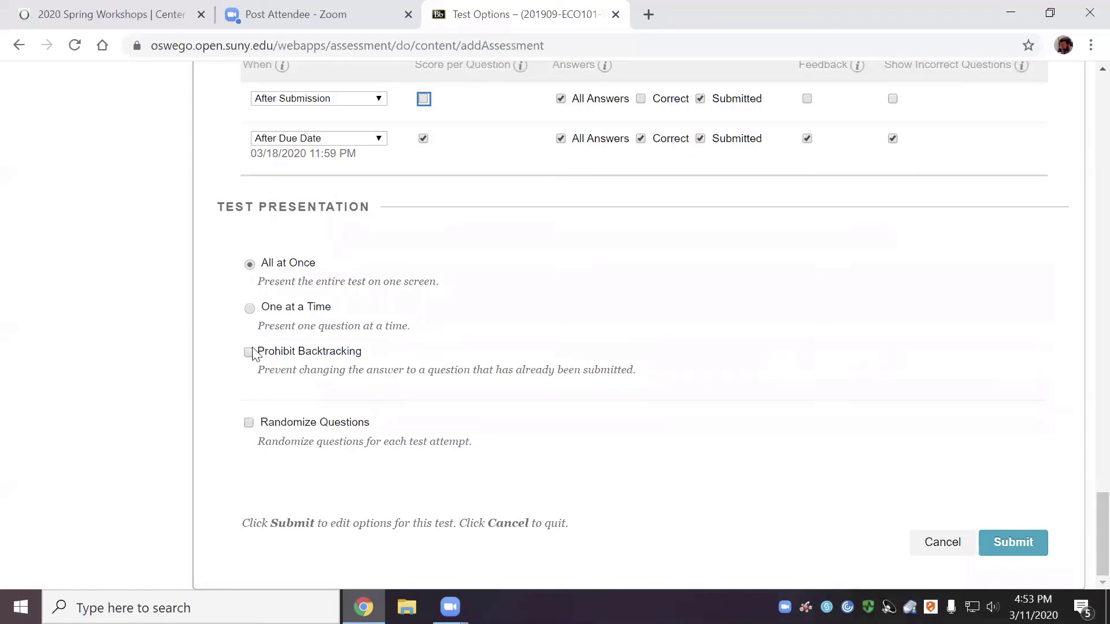
click(250, 308)
click(249, 353)
click(249, 353)
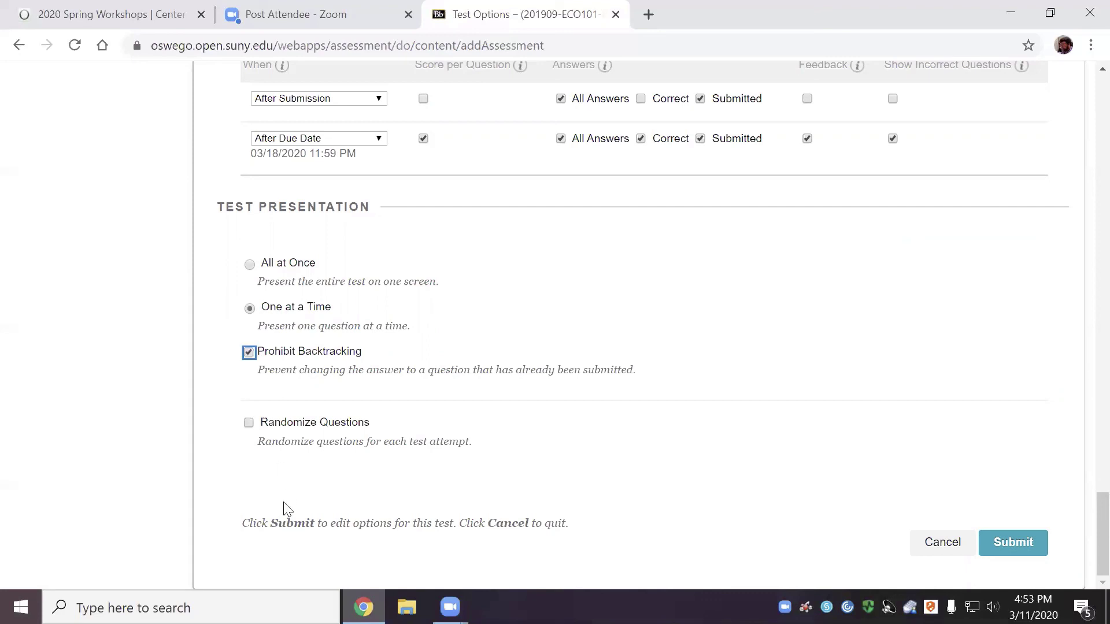
click(248, 424)
click(1028, 545)
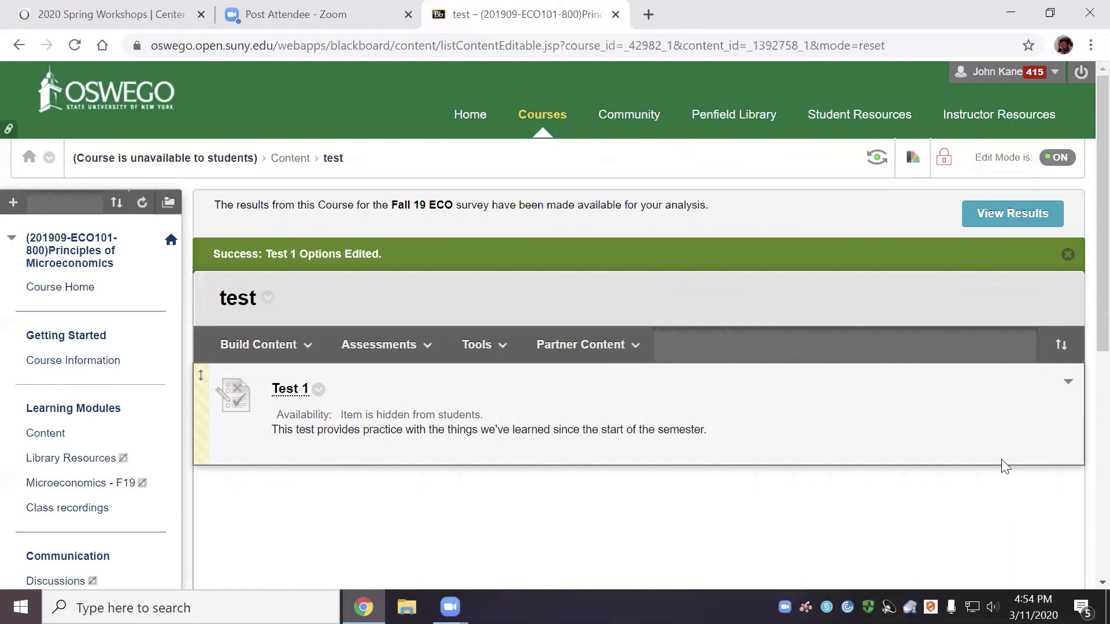
Add a Test from the Assessments menu and choose Create under Create a New Test
click(482, 343)
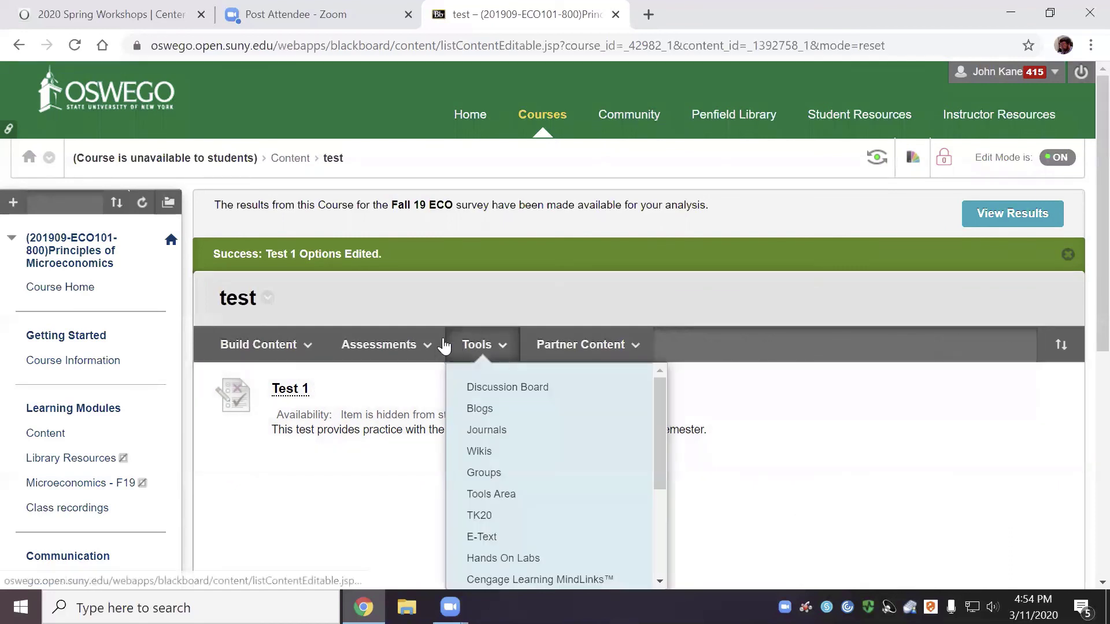
click(412, 345)
click(469, 345)
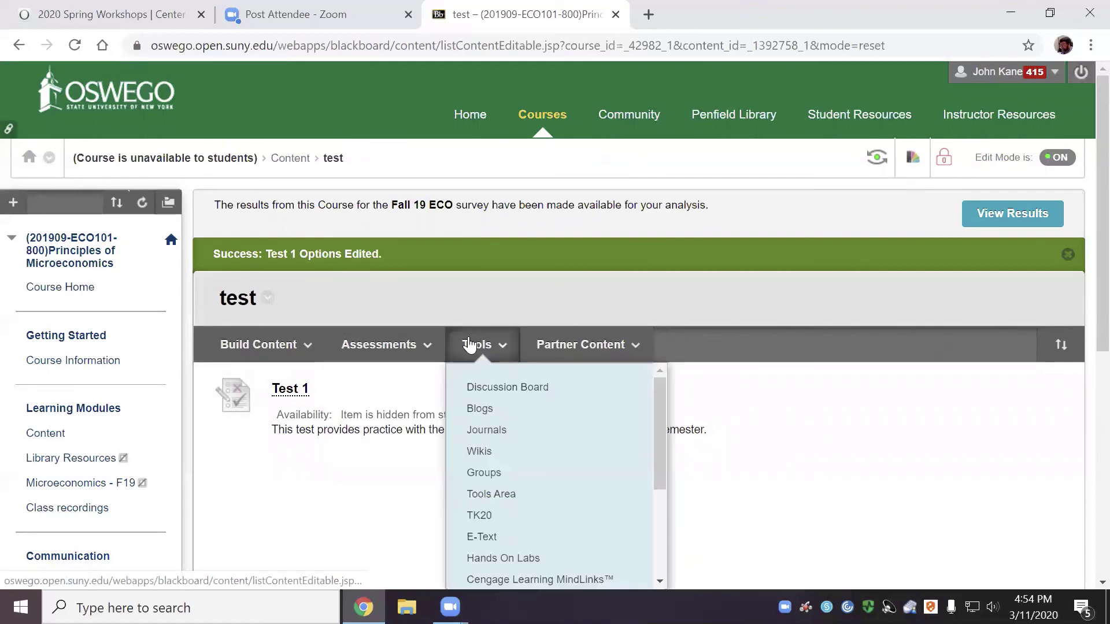
click(425, 350)
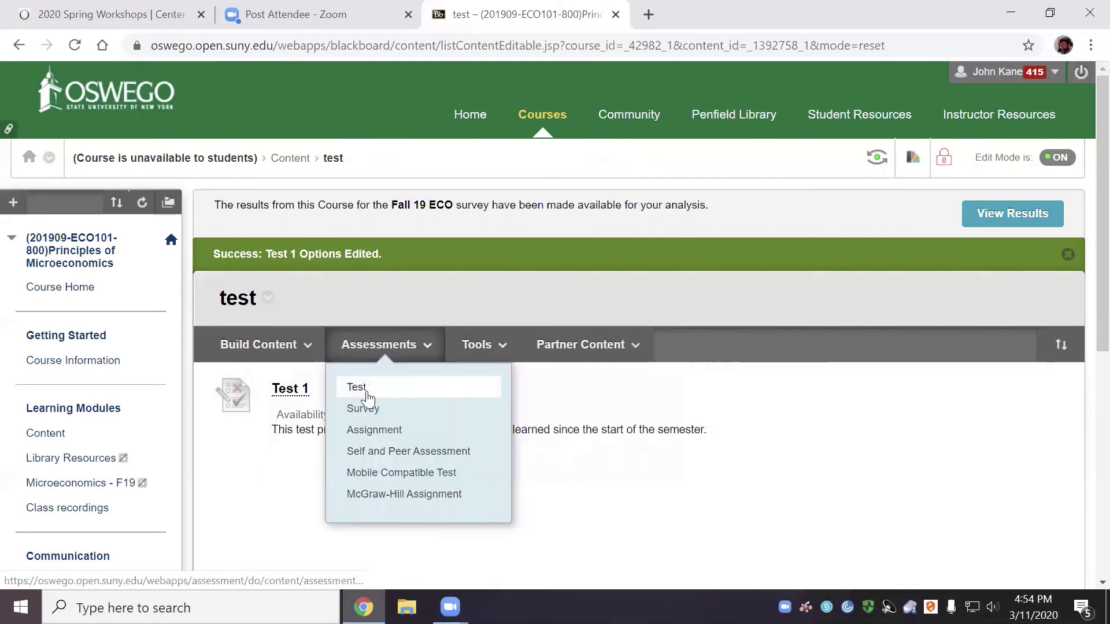
click(367, 398)
scroll(462, 393, down, 2)
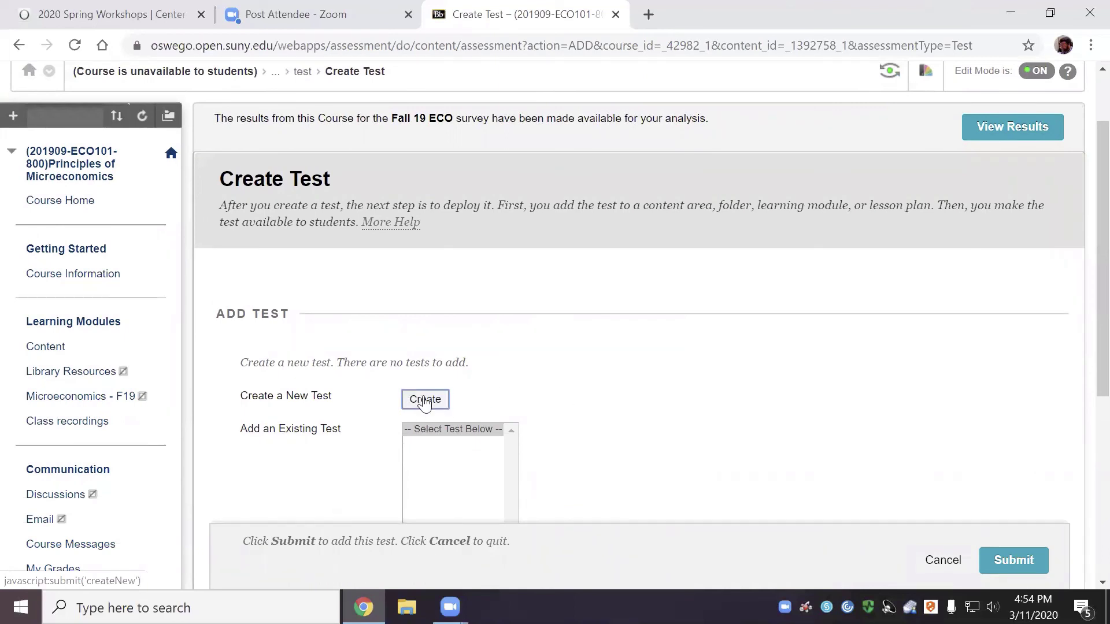
click(425, 400)
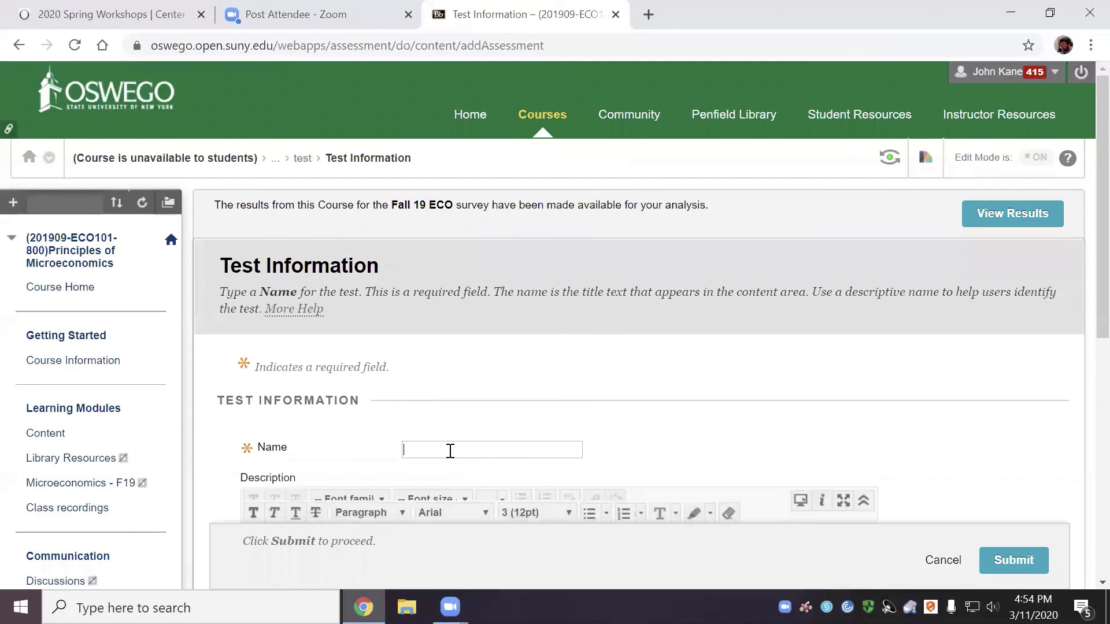
Name the new test 'test 2' and submit it to reach its Test Canvas
text(test 2)
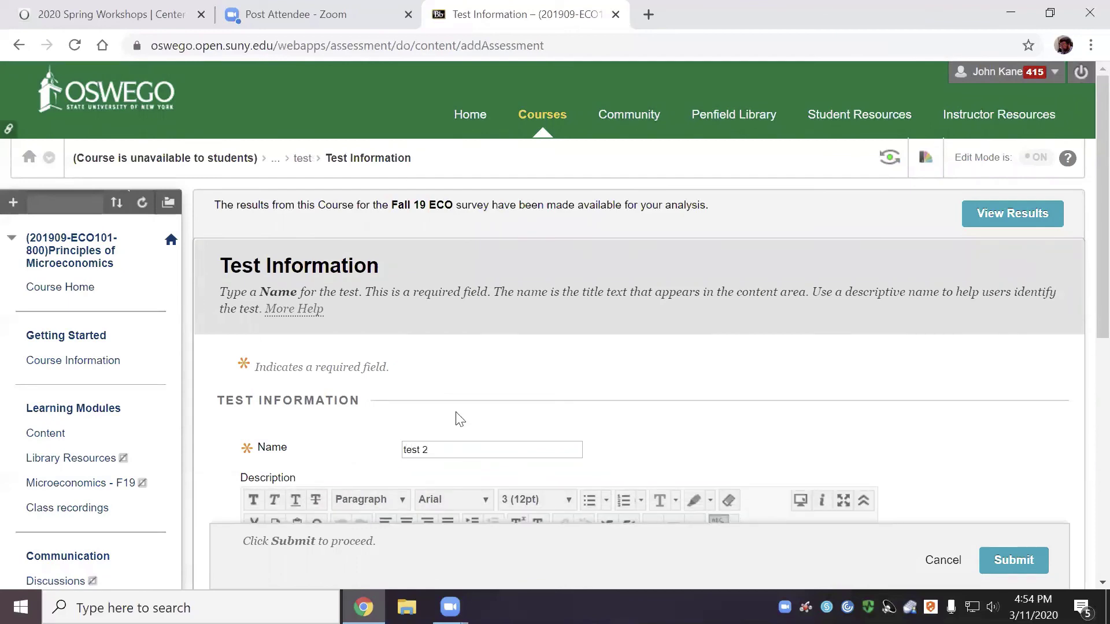
scroll(607, 359, down, 6)
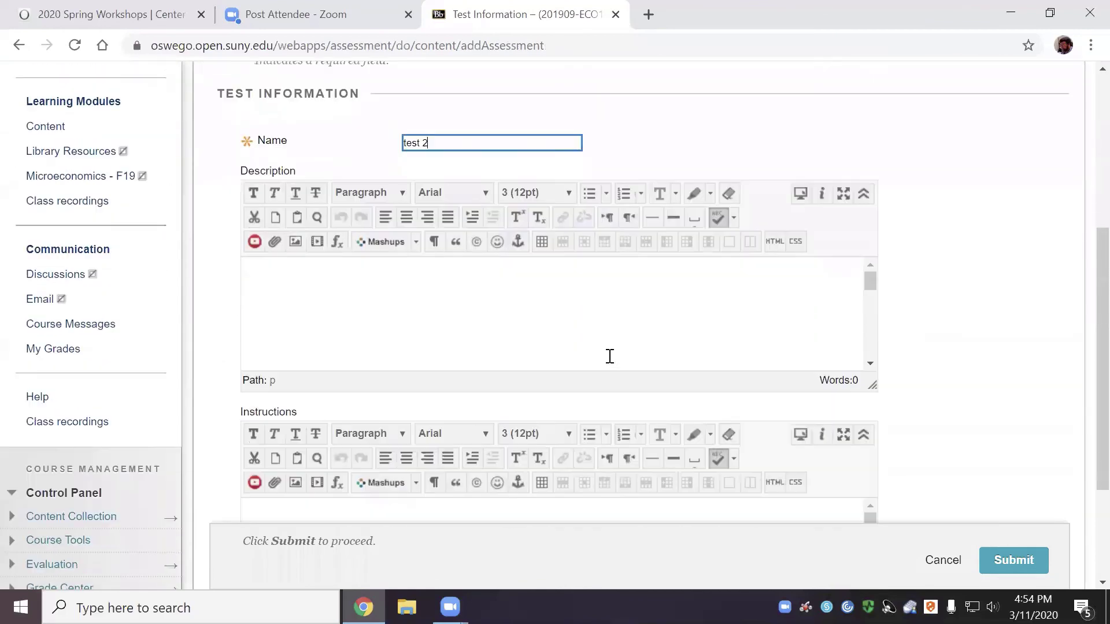
click(1007, 555)
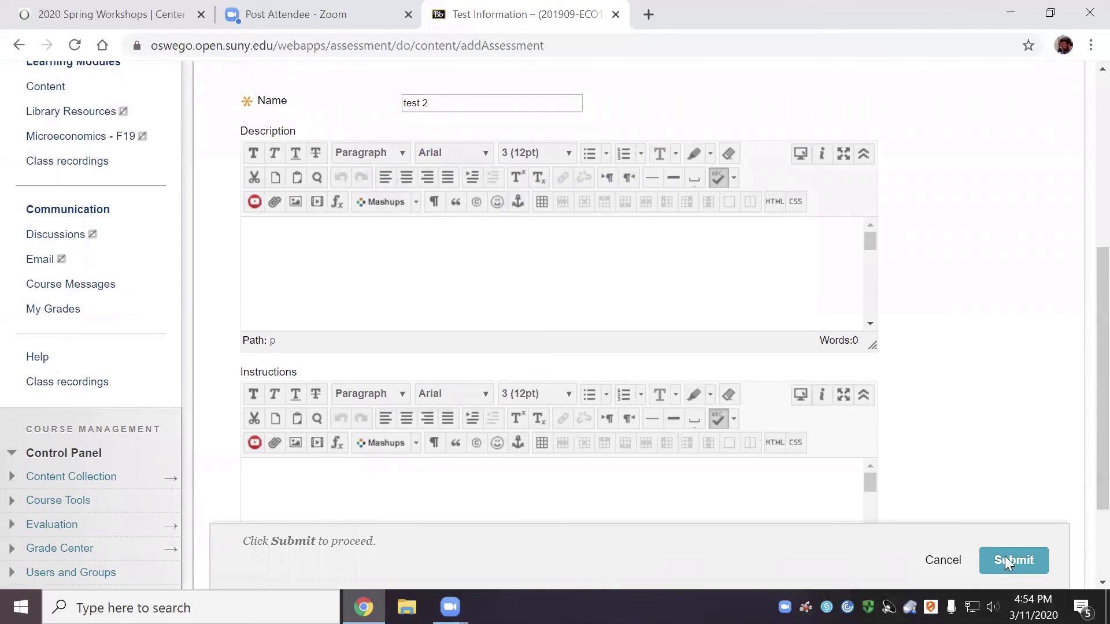
click(416, 374)
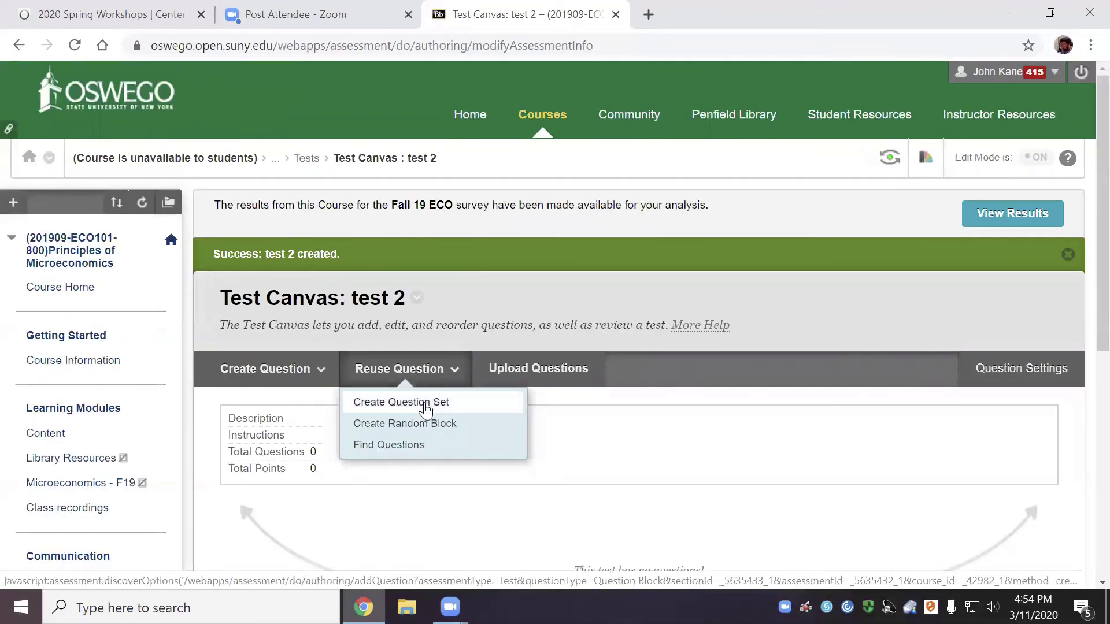
Use Find Questions to browse Tests and list Test 1's three questions
click(417, 451)
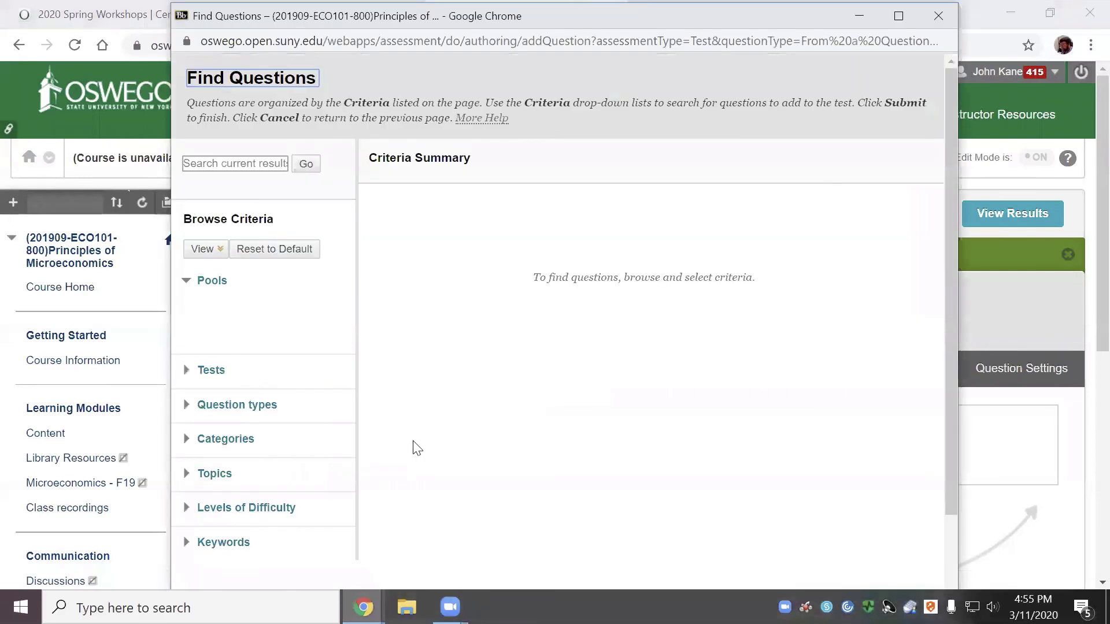
click(219, 373)
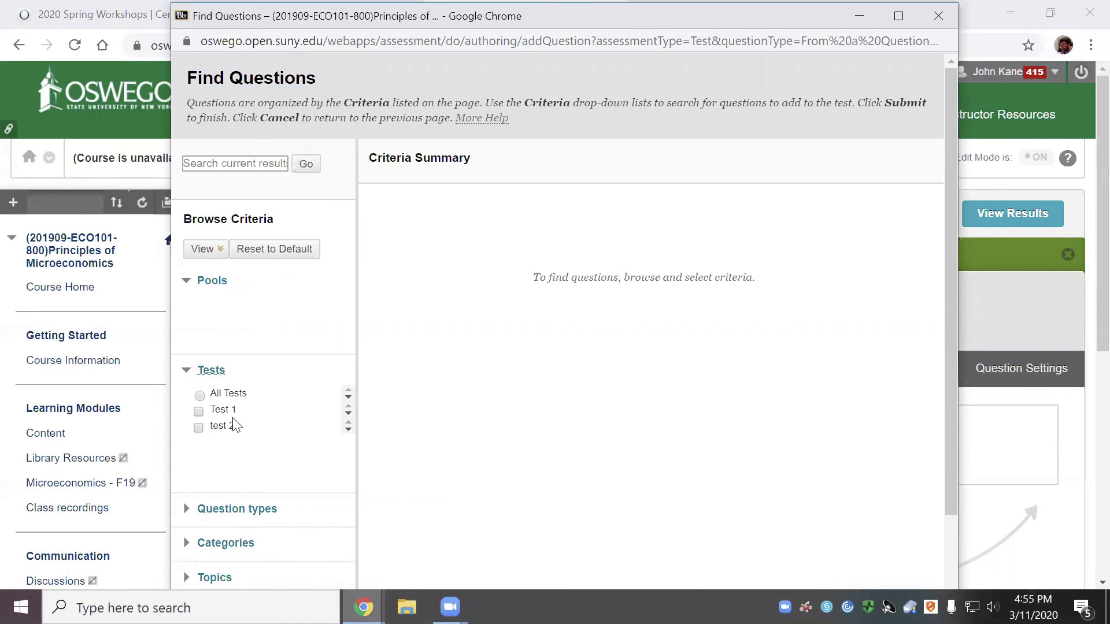
click(198, 412)
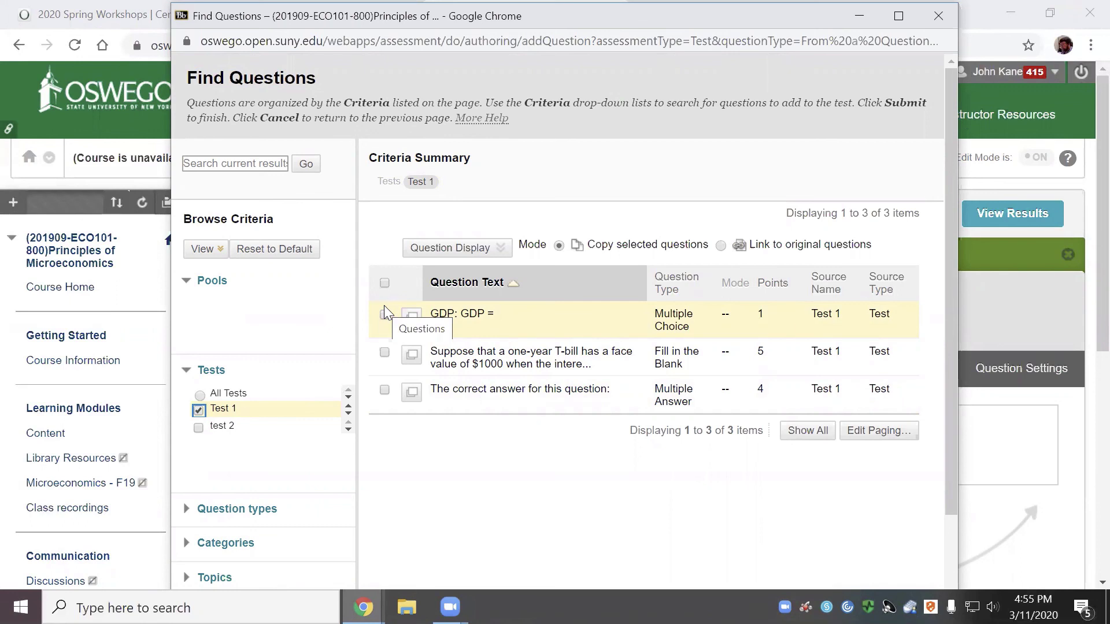
Select all three Test 1 questions, including the GDP and T-bill questions, in Find Questions
click(385, 315)
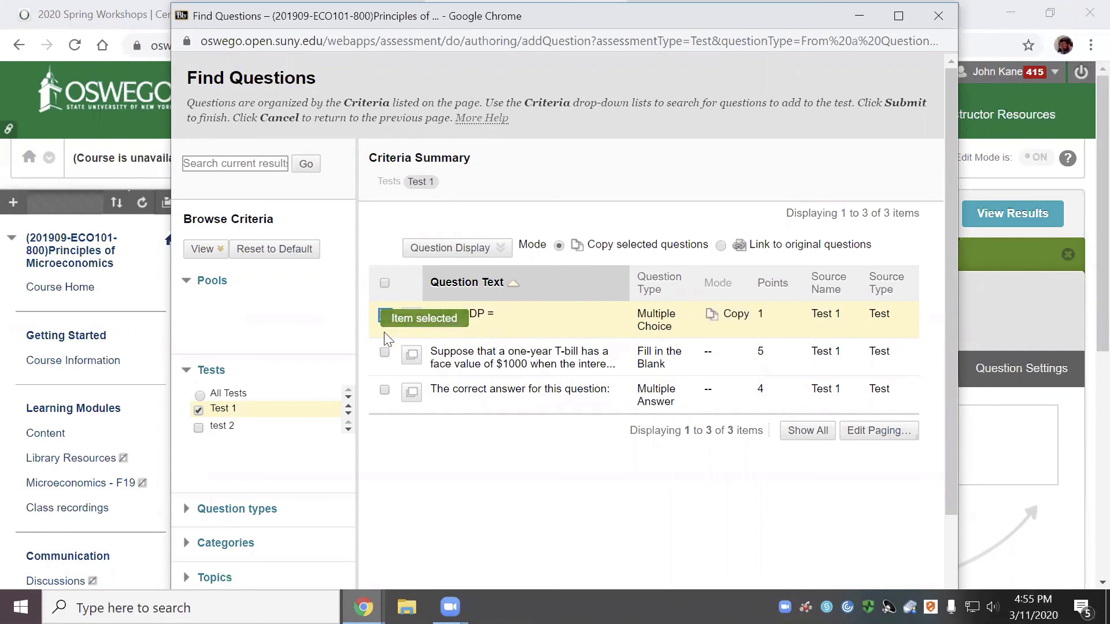
click(384, 353)
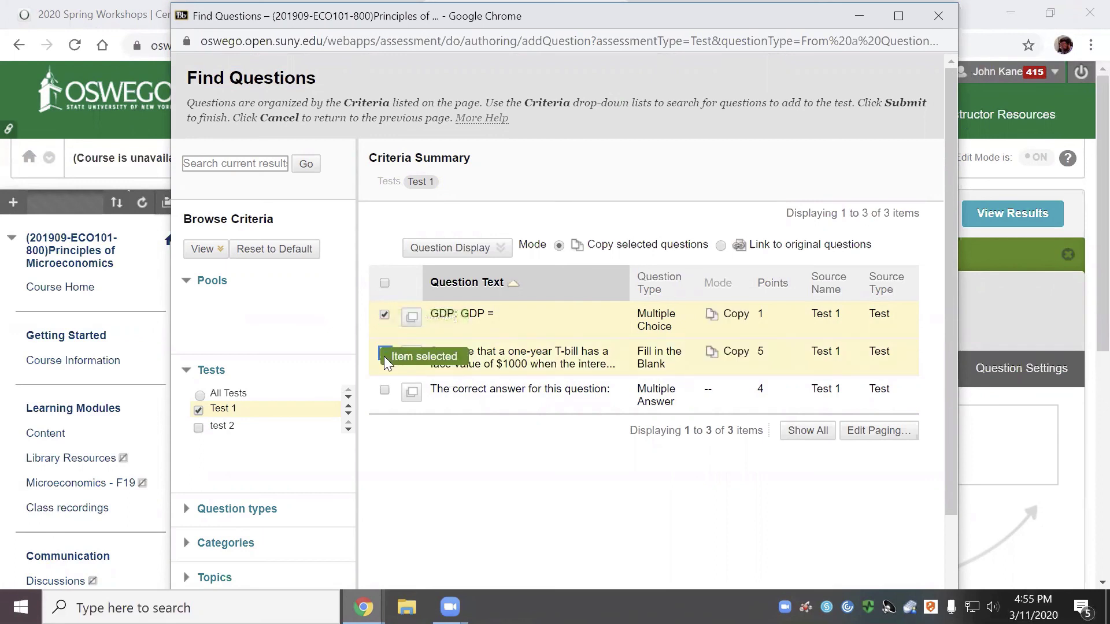
click(385, 390)
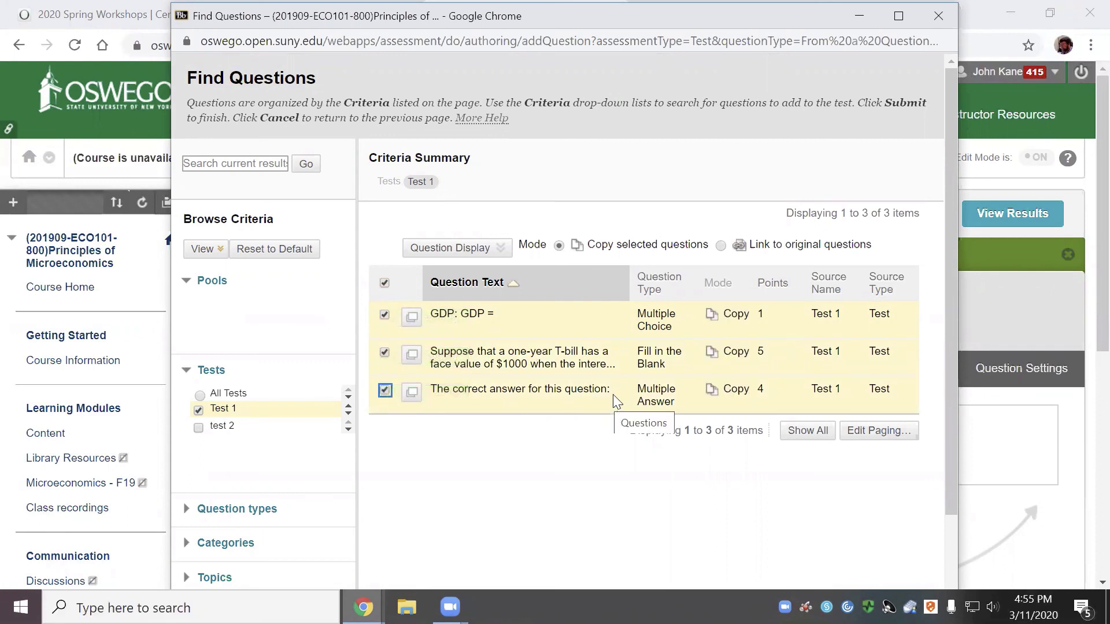
scroll(608, 387, down, 3)
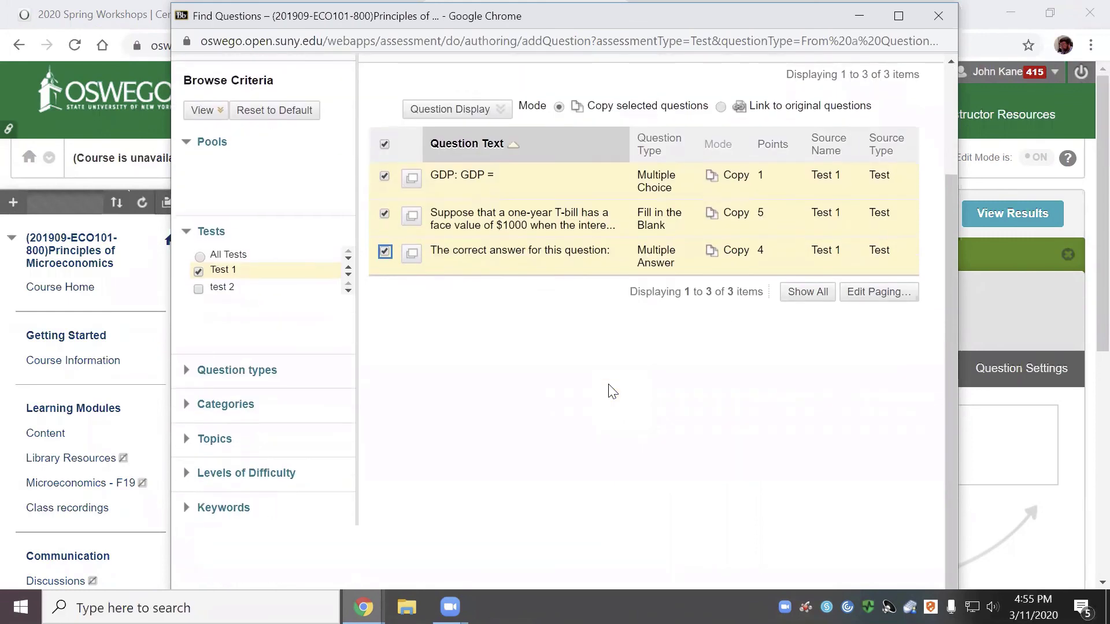
scroll(768, 350, up, 3)
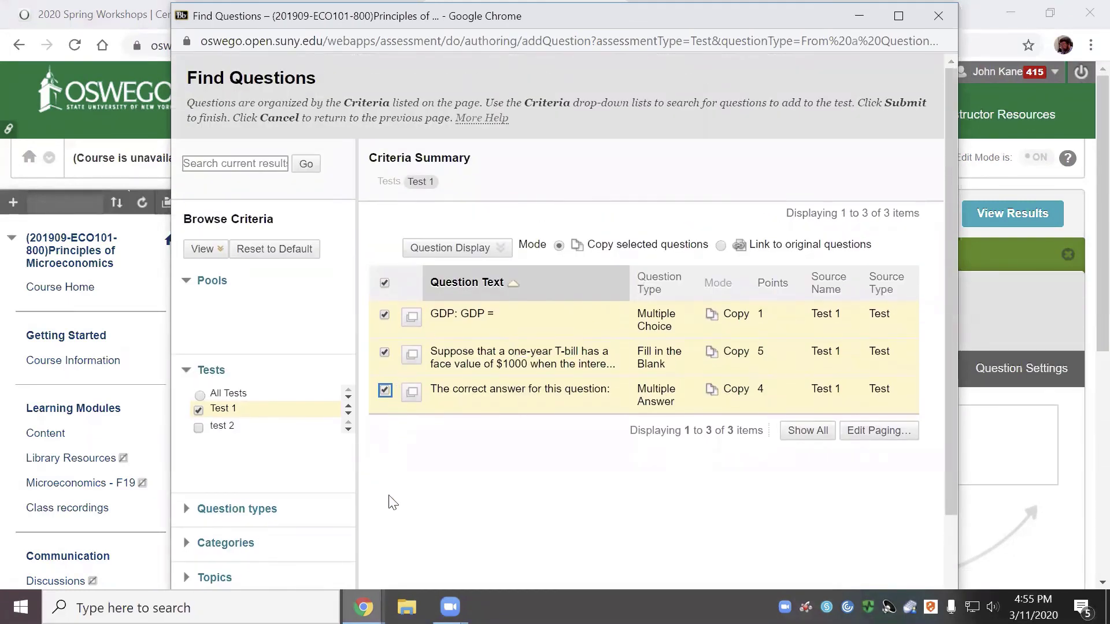
scroll(390, 498, down, 2)
scroll(408, 498, down, 1)
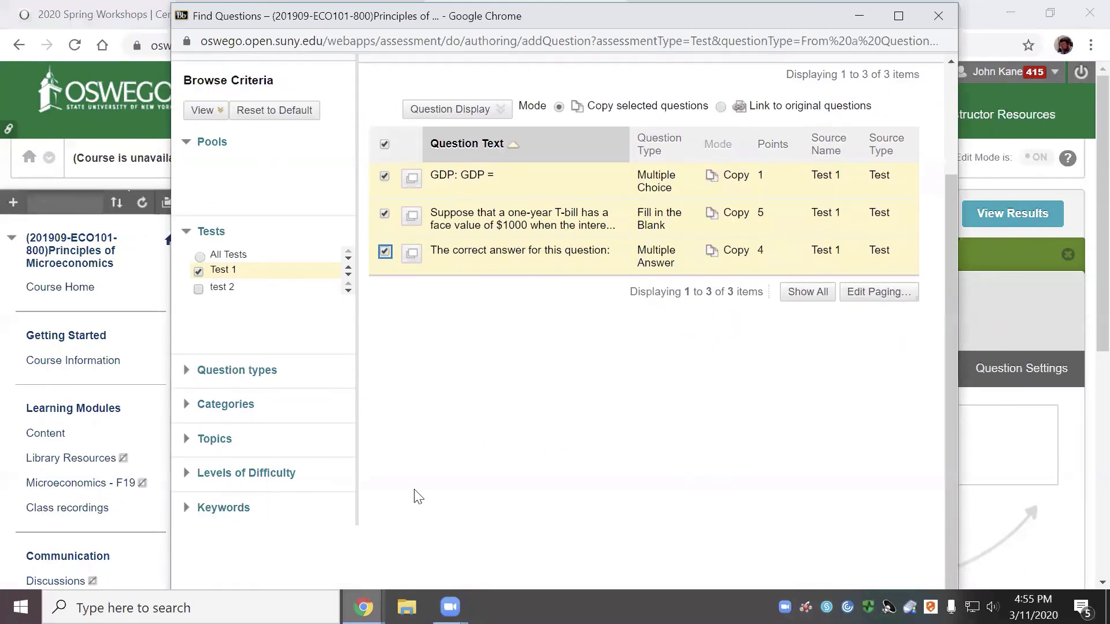
scroll(419, 490, up, 3)
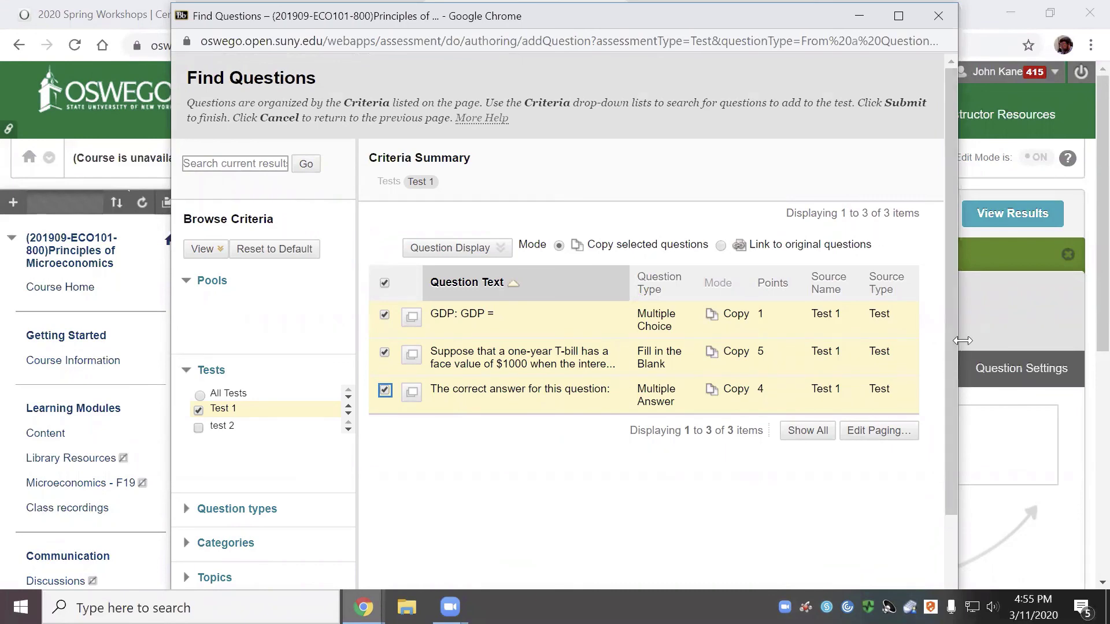
drag(962, 341, 1095, 302)
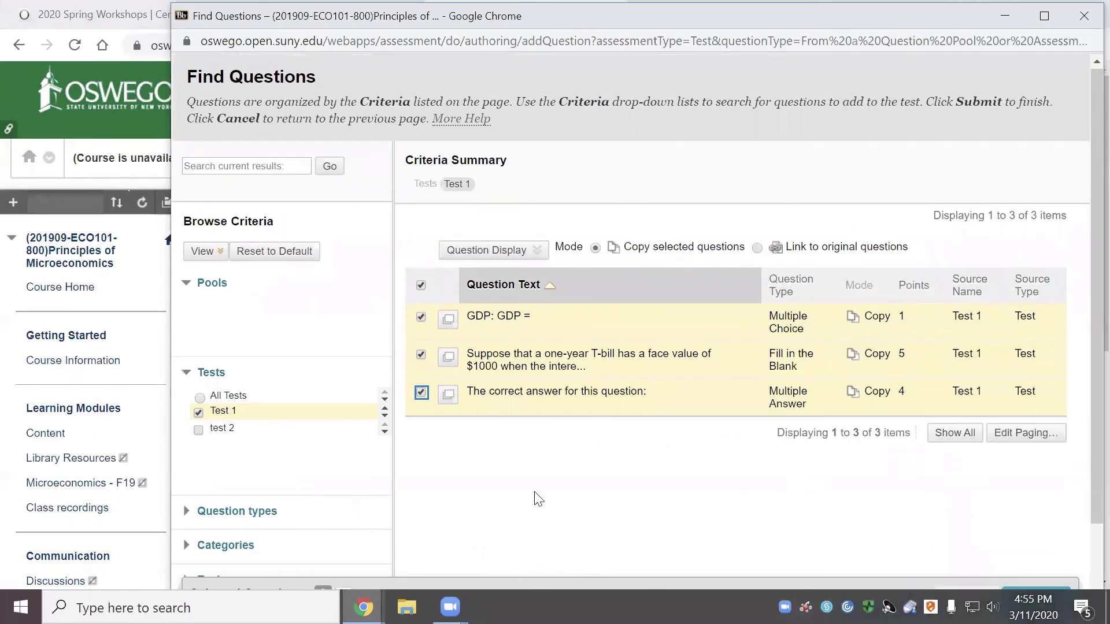
scroll(538, 498, down, 2)
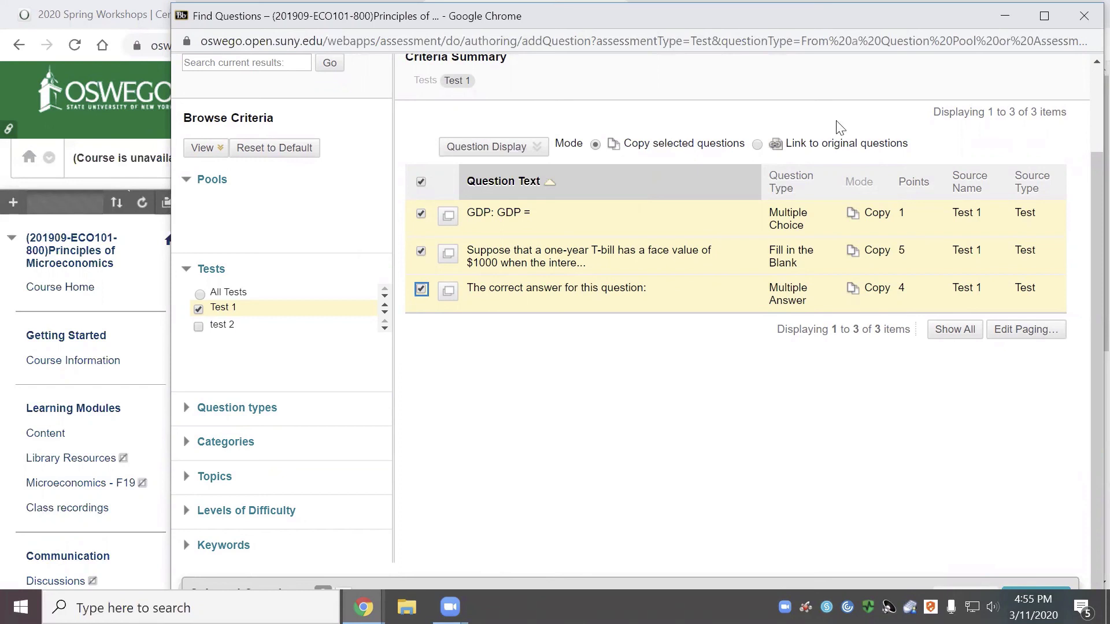
Set the selected questions to link to their originals, then minimize the Find Questions window
click(757, 144)
drag(1084, 368, 1086, 395)
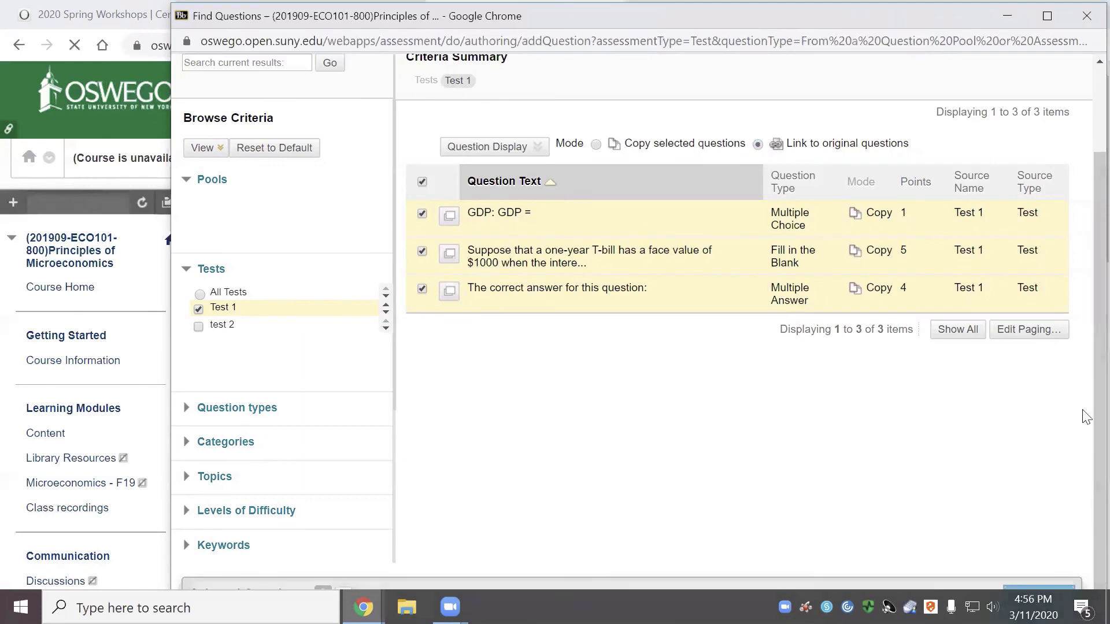
click(1027, 12)
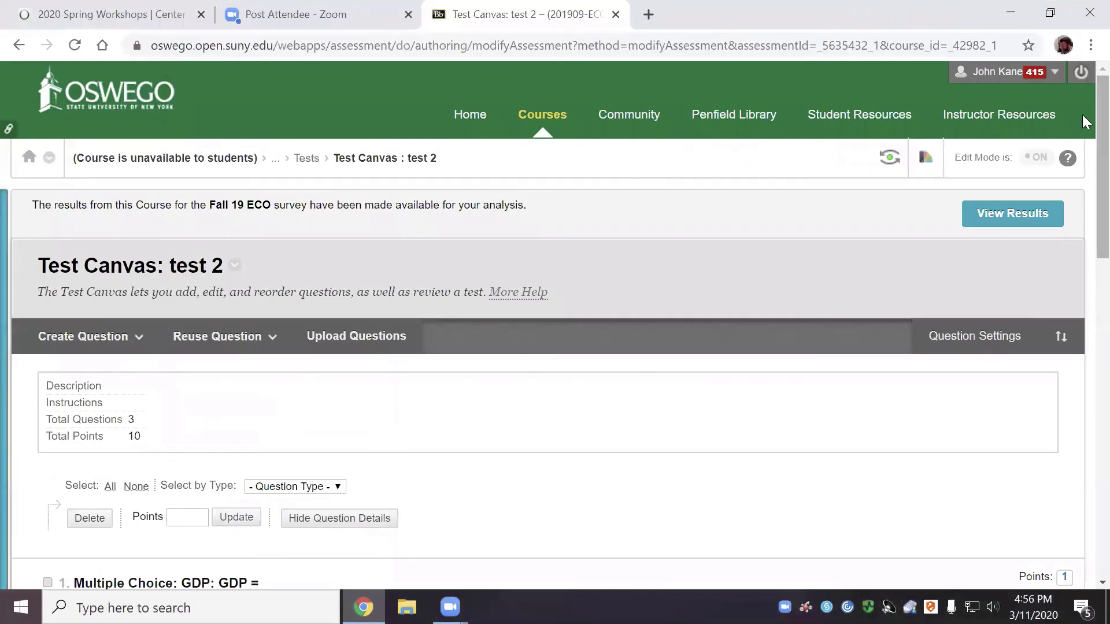
Scroll through test 2's canvas to check its three questions, then open the Reuse Question options
scroll(1084, 232, down, 14)
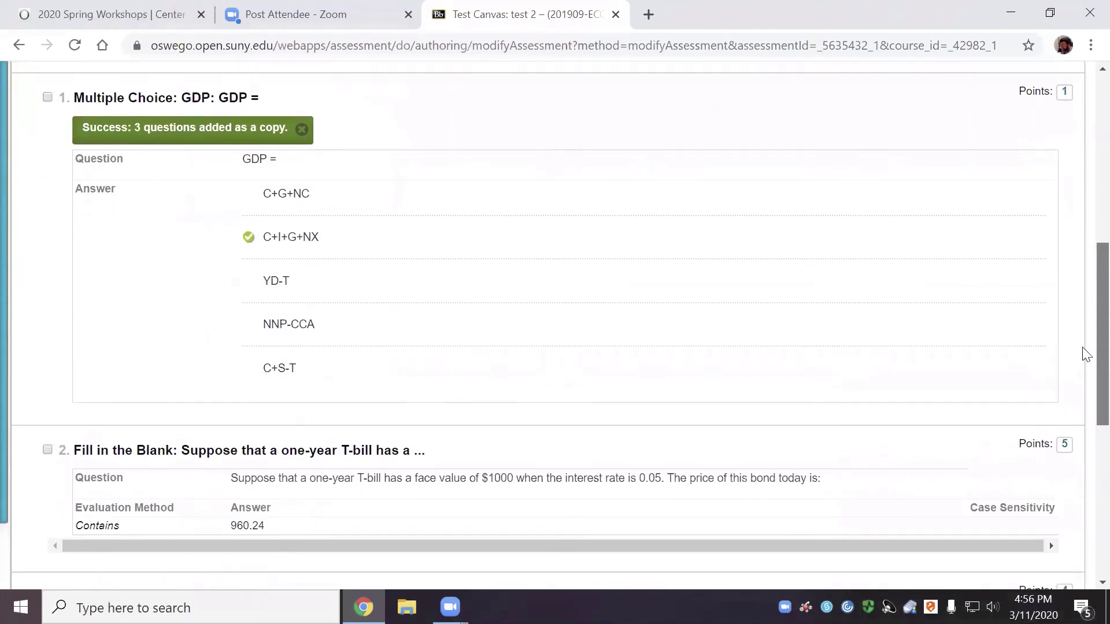
scroll(1085, 463, down, 2)
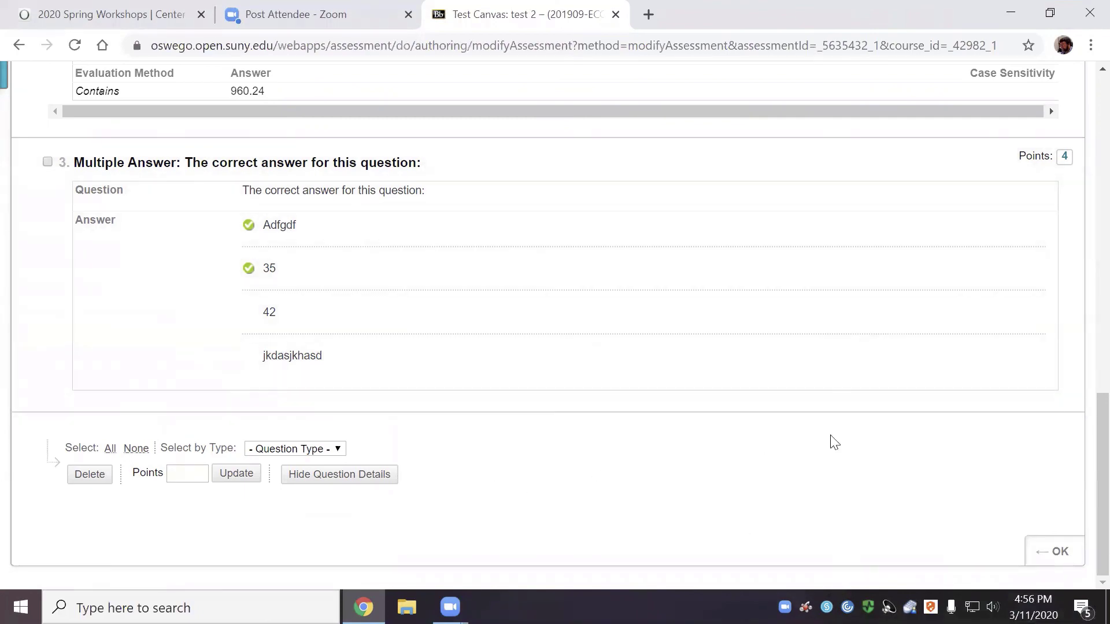
scroll(1083, 494, up, 14)
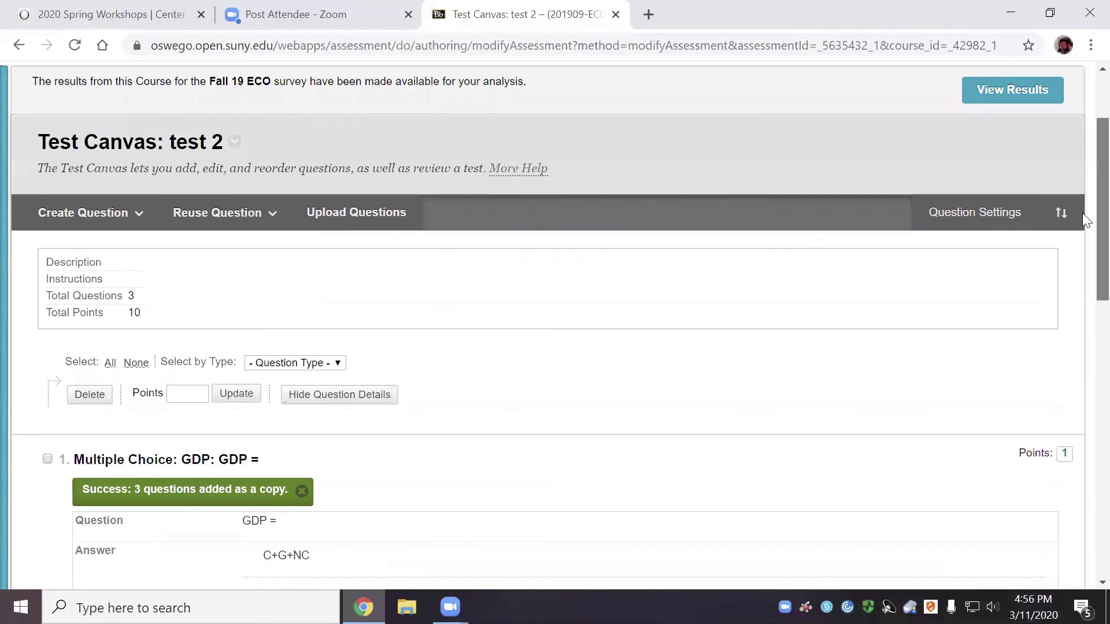
click(214, 214)
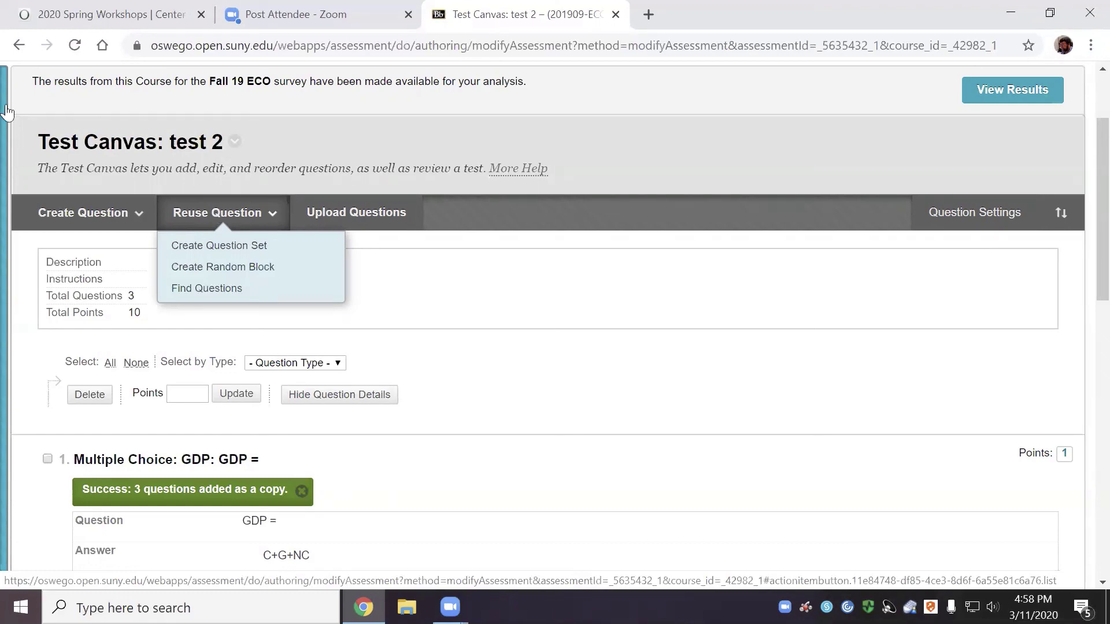
Open Upload Questions from test 2's Test Canvas toolbar
scroll(546, 318, down, 3)
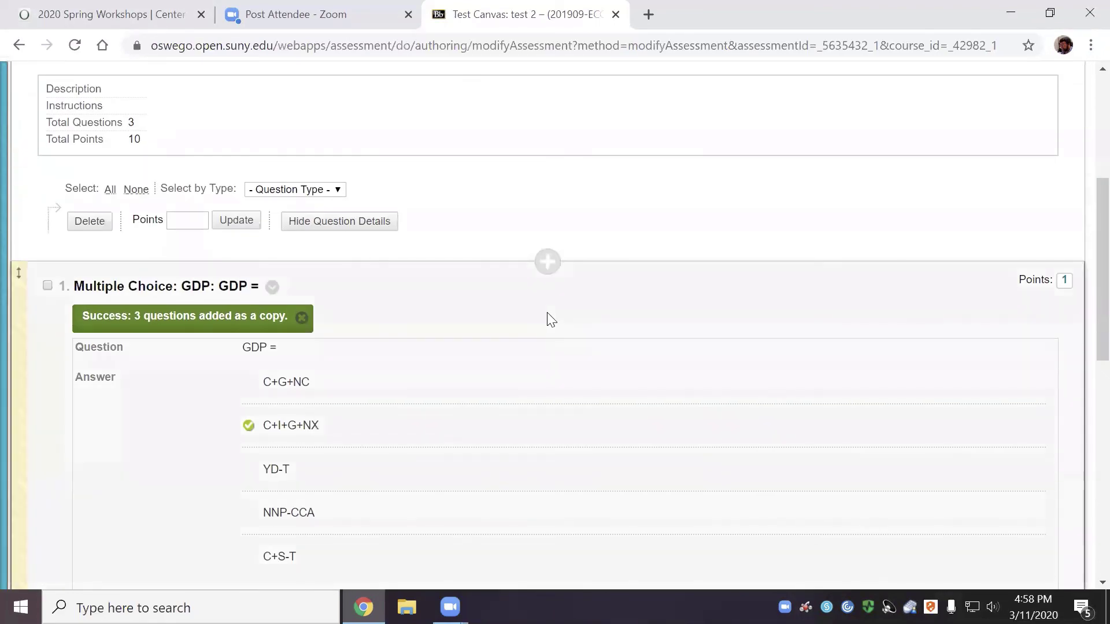
scroll(548, 319, up, 1)
click(351, 137)
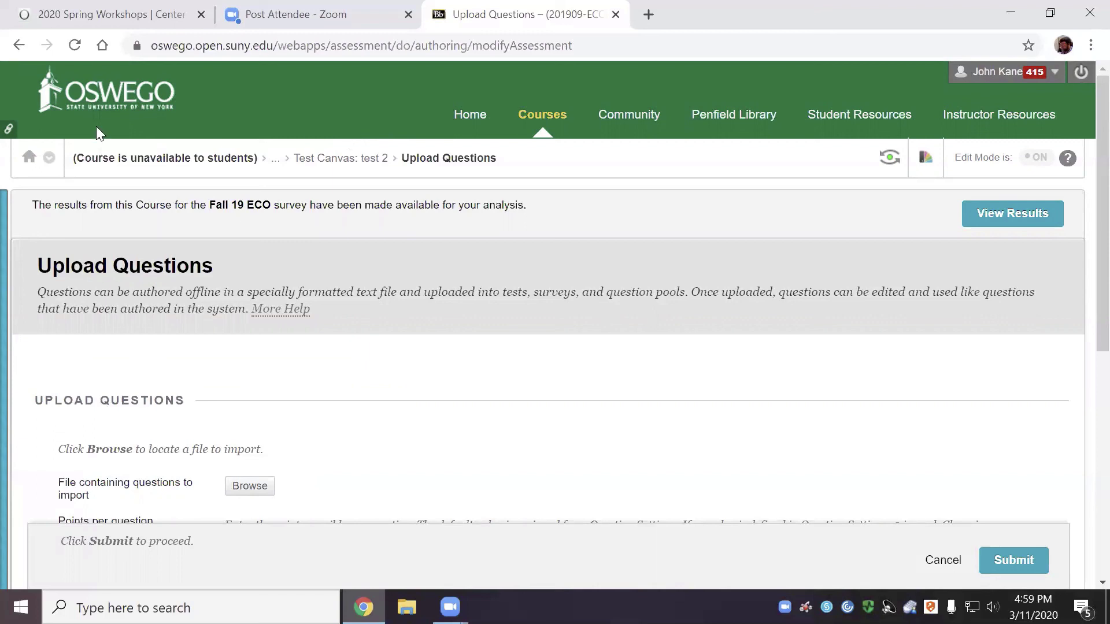
scroll(248, 385, down, 3)
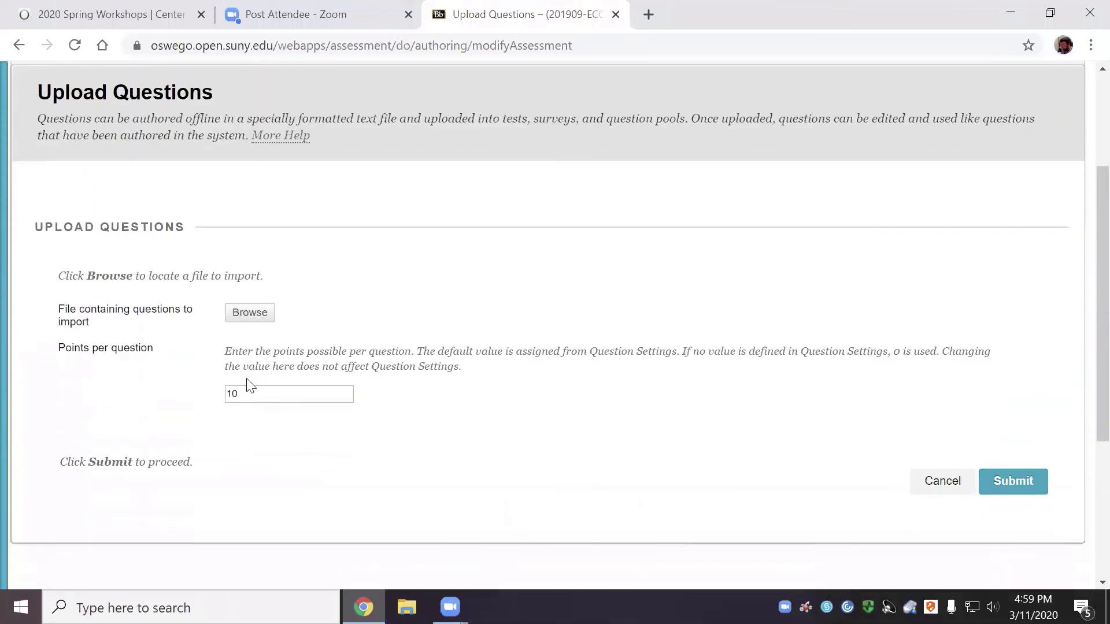
scroll(248, 385, down, 2)
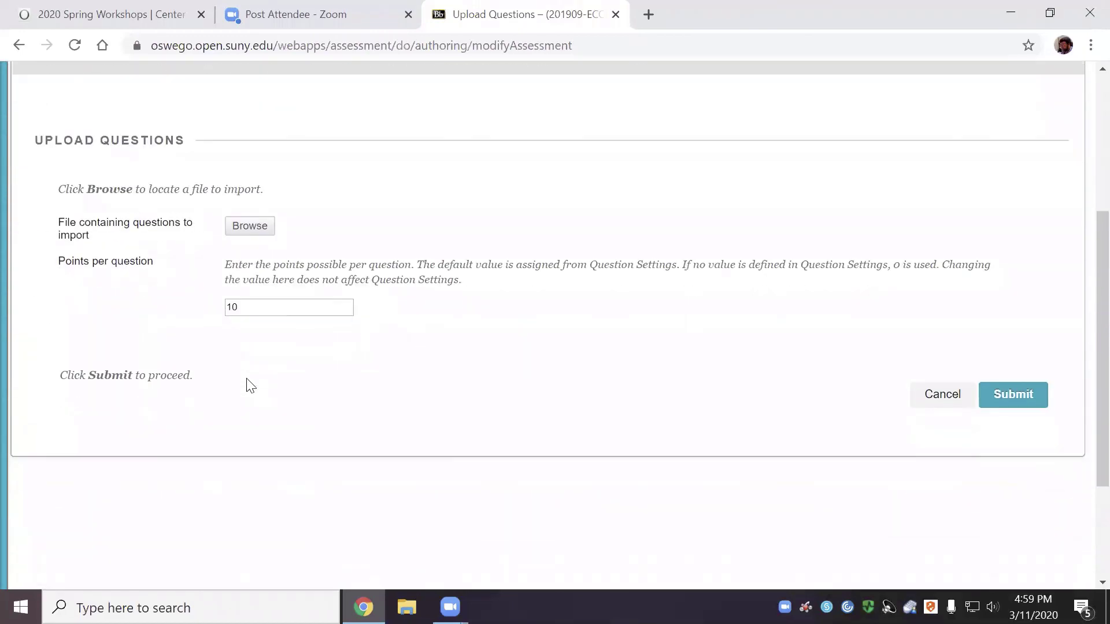
scroll(250, 386, up, 3)
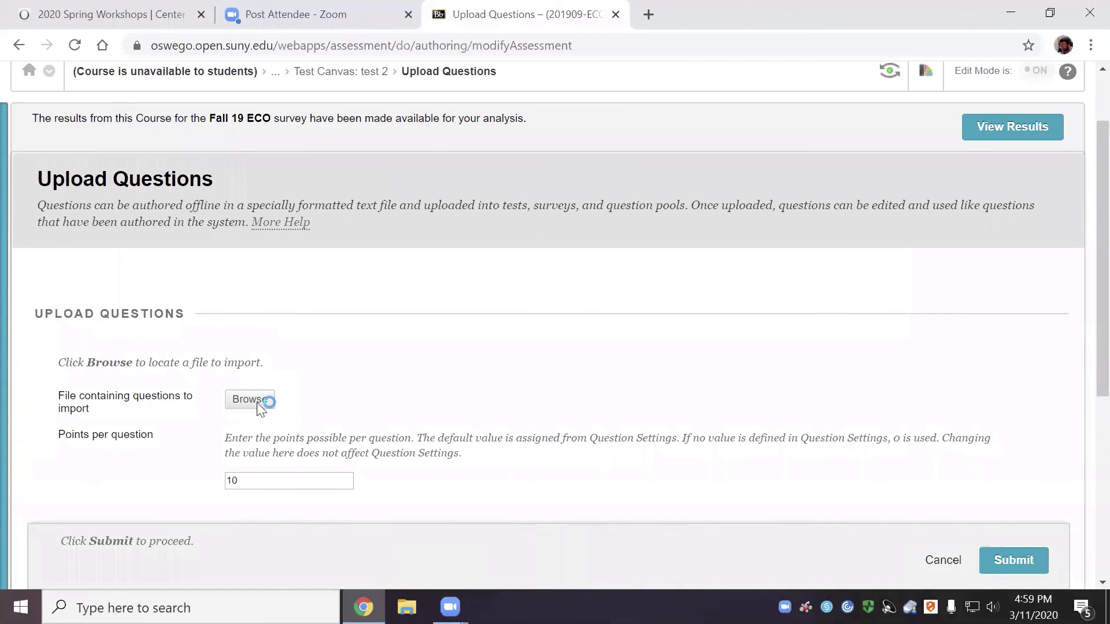
click(258, 398)
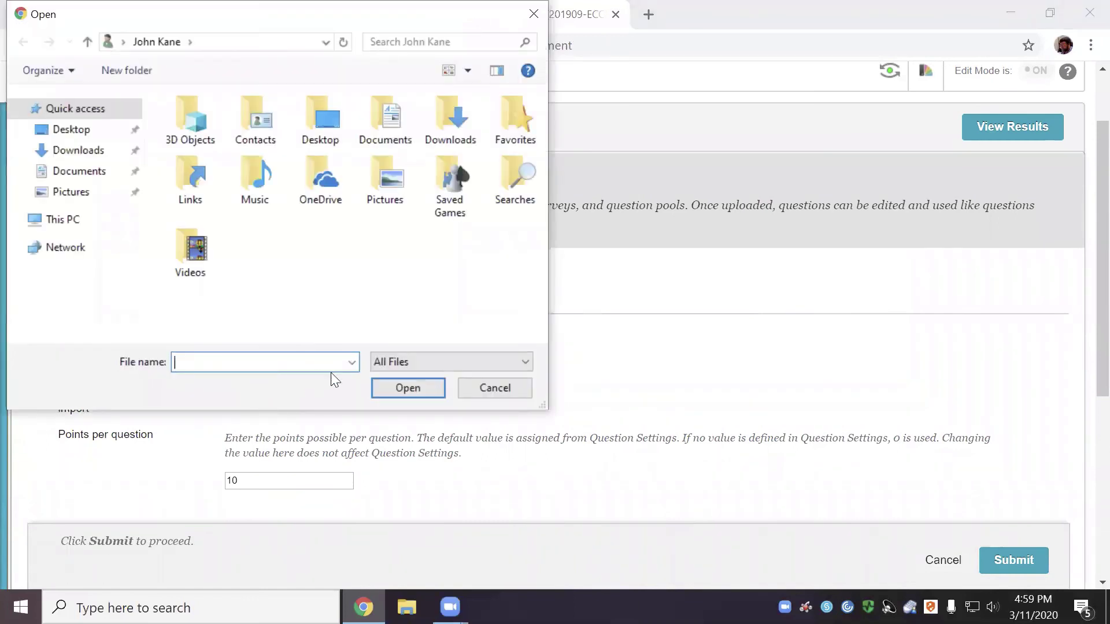
click(520, 388)
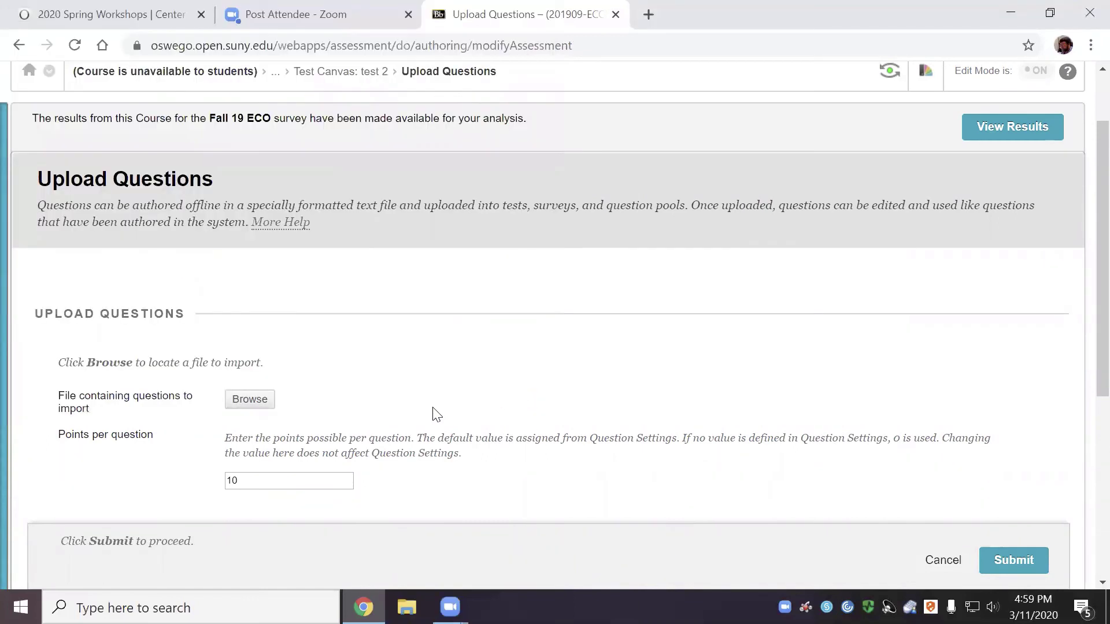
scroll(433, 414, down, 5)
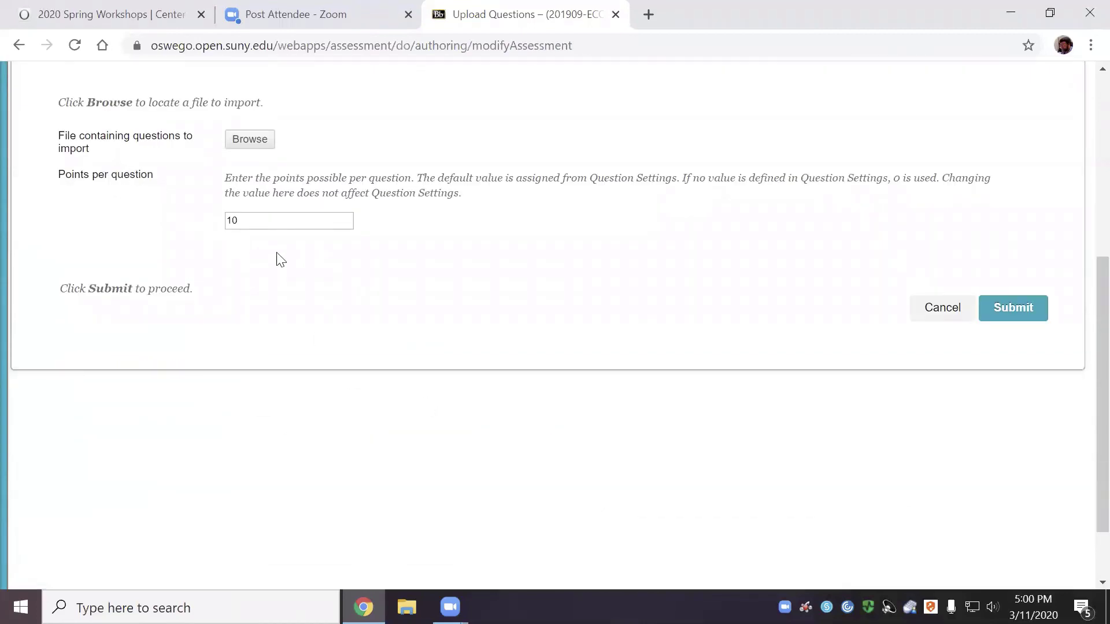
Open the file chooser, check its file-type filters, cancel without a file, and restore down Chrome
scroll(353, 263, up, 3)
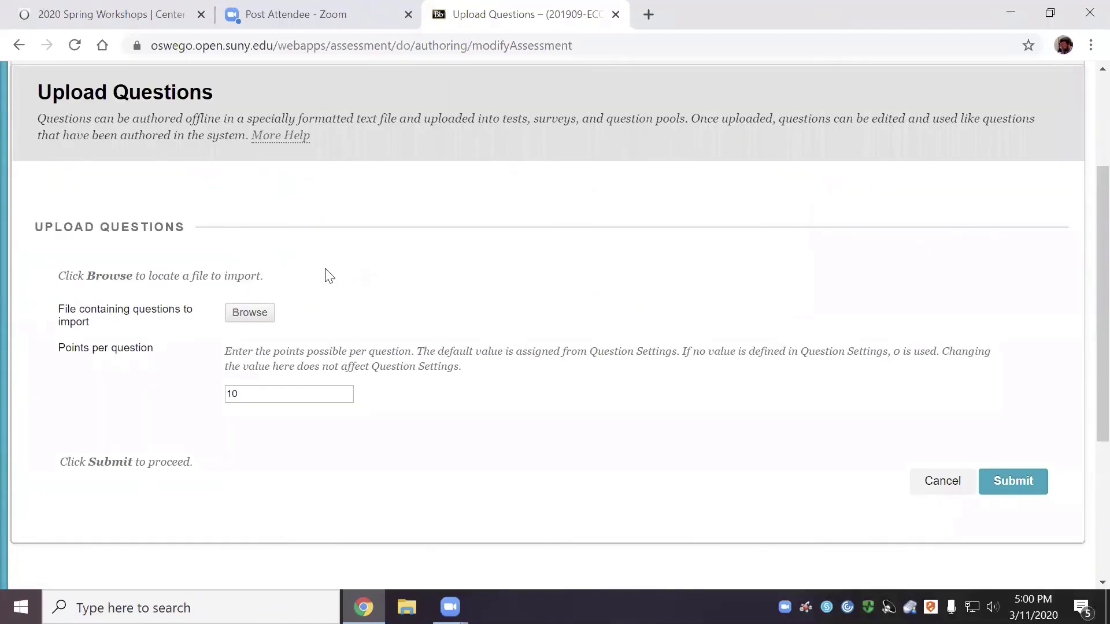
click(248, 312)
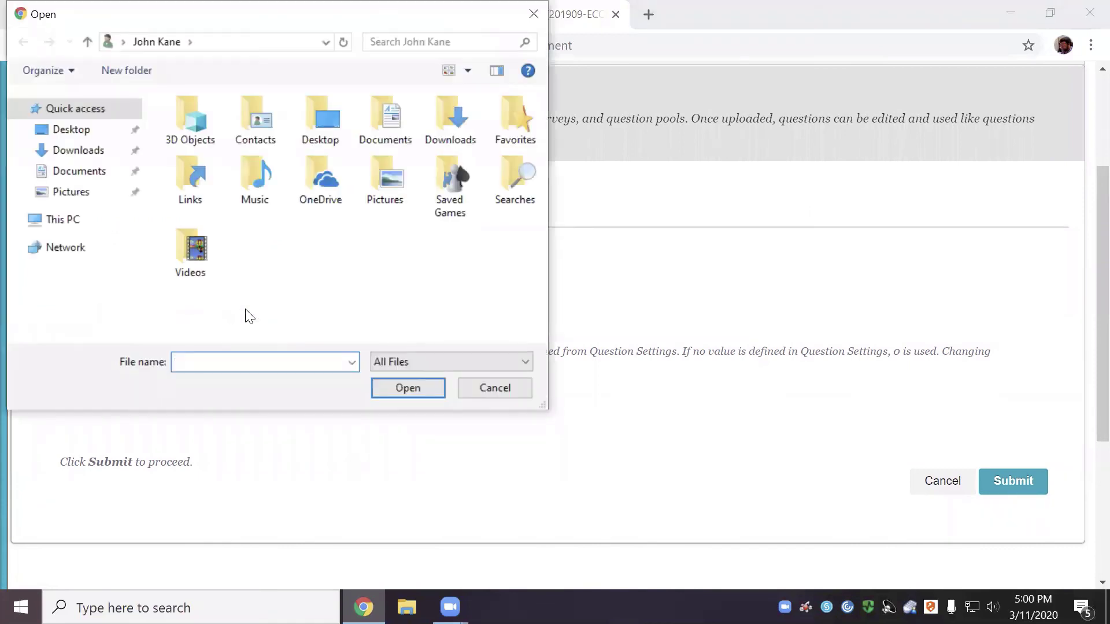
click(418, 359)
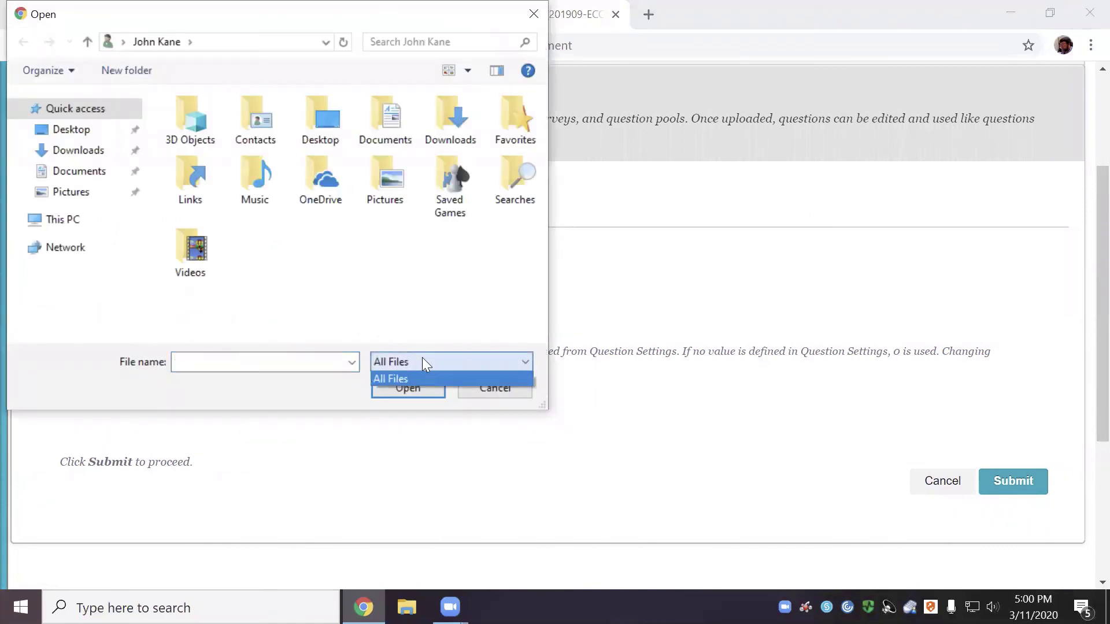
click(444, 332)
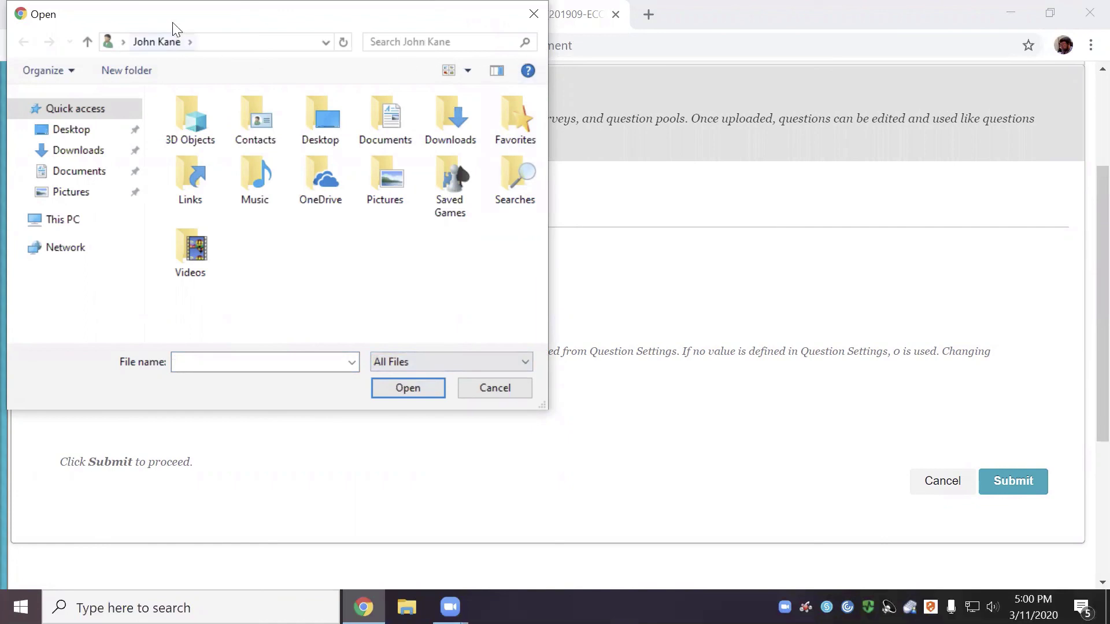
drag(185, 21, 328, 204)
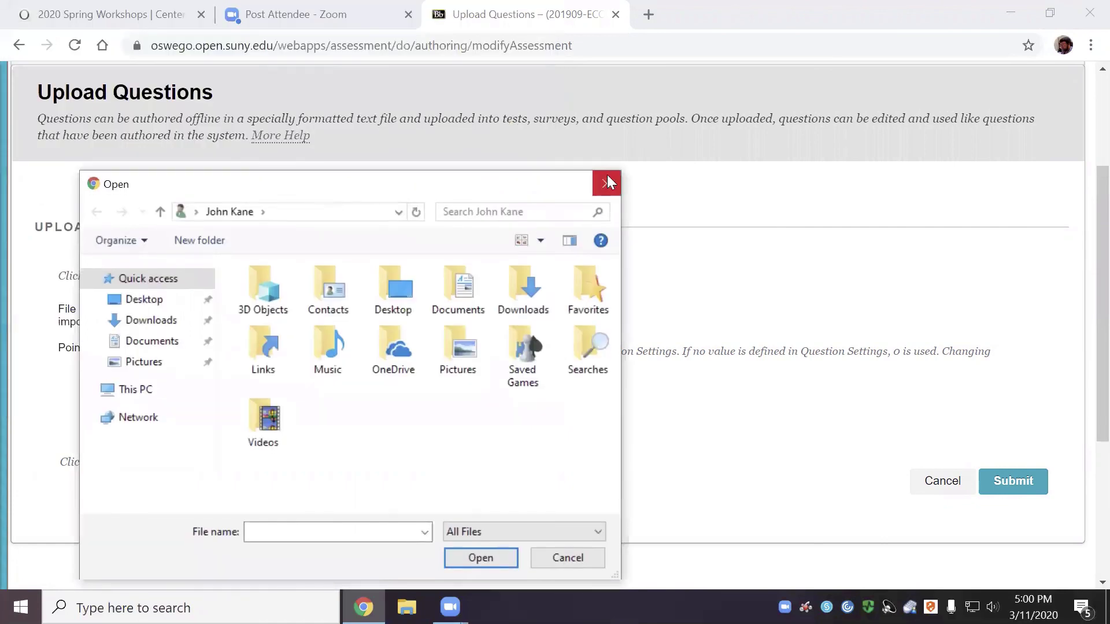
click(607, 177)
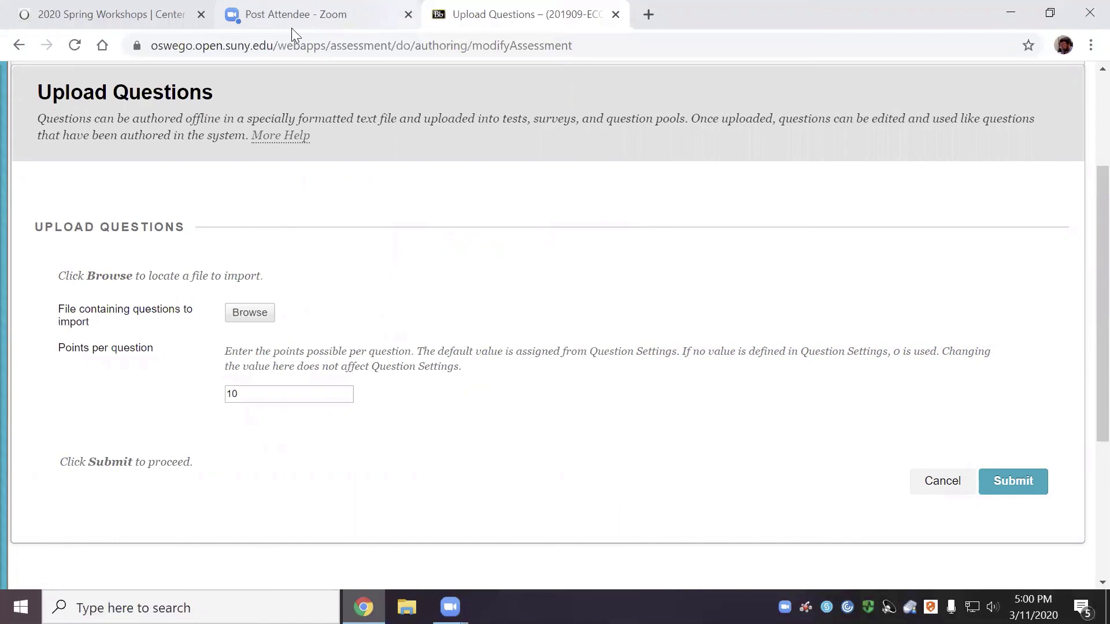
drag(691, 32, 802, 147)
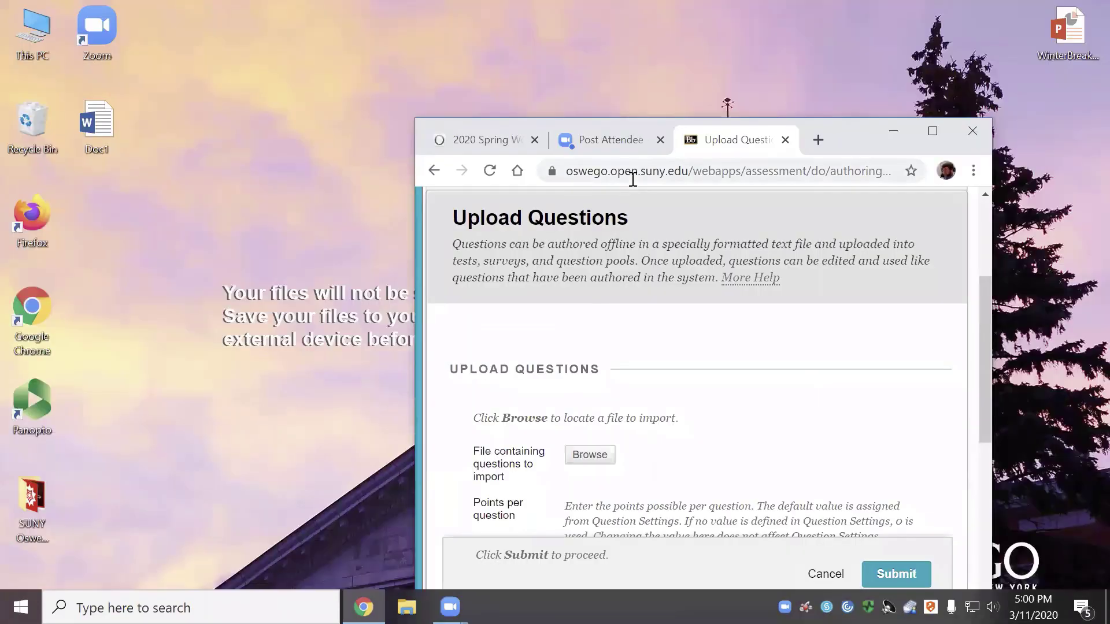
In a new tab, search Google for 'import blackboard learn question'
click(817, 140)
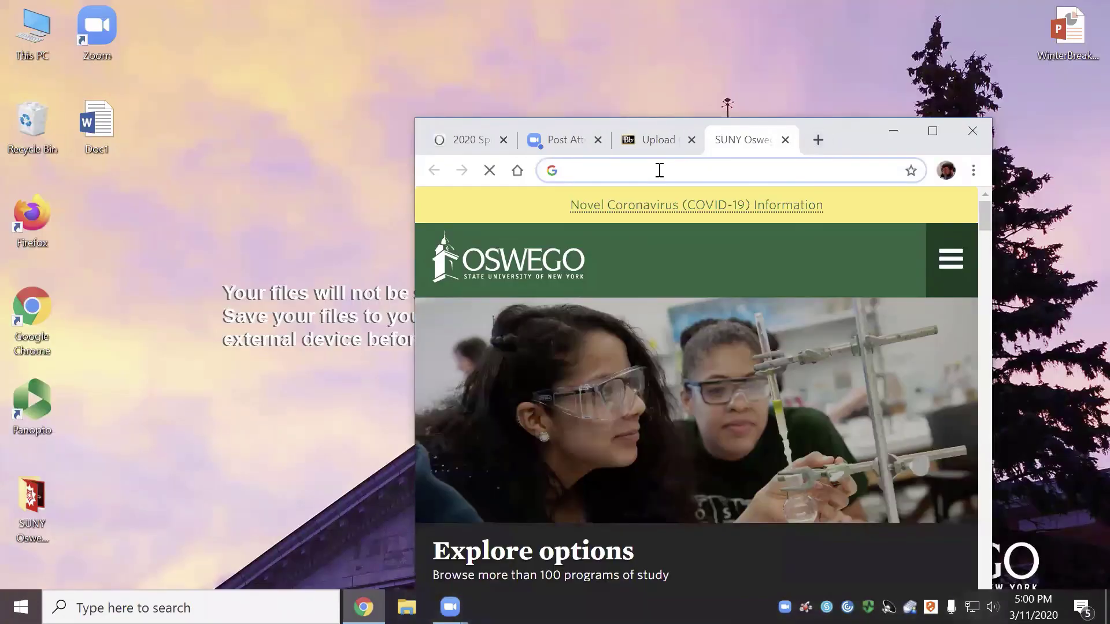
text(impor)
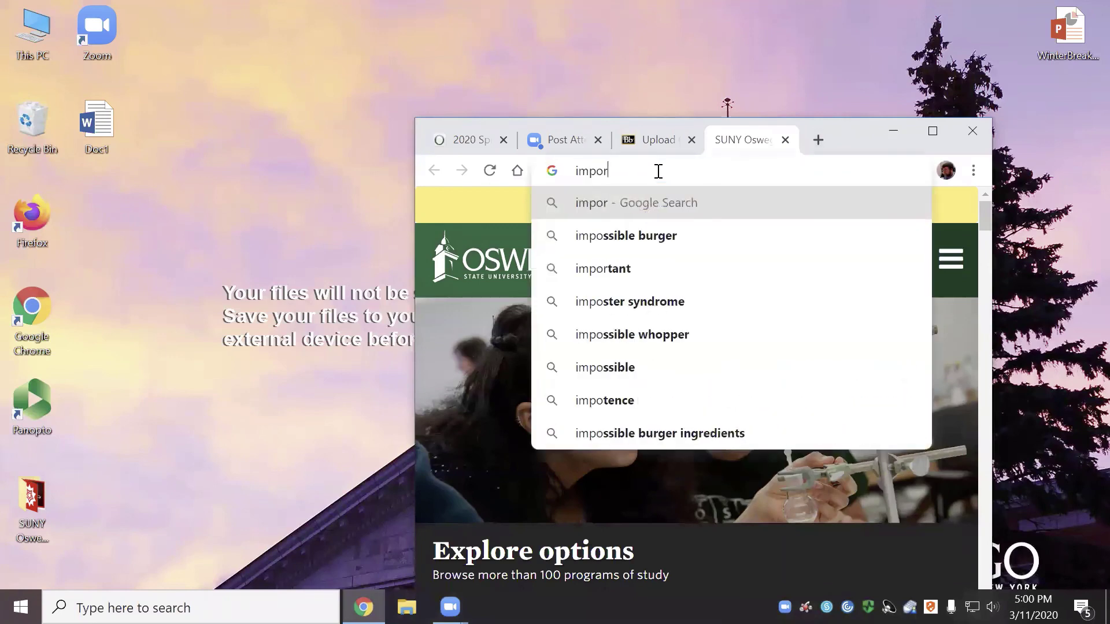
text(t blackboa)
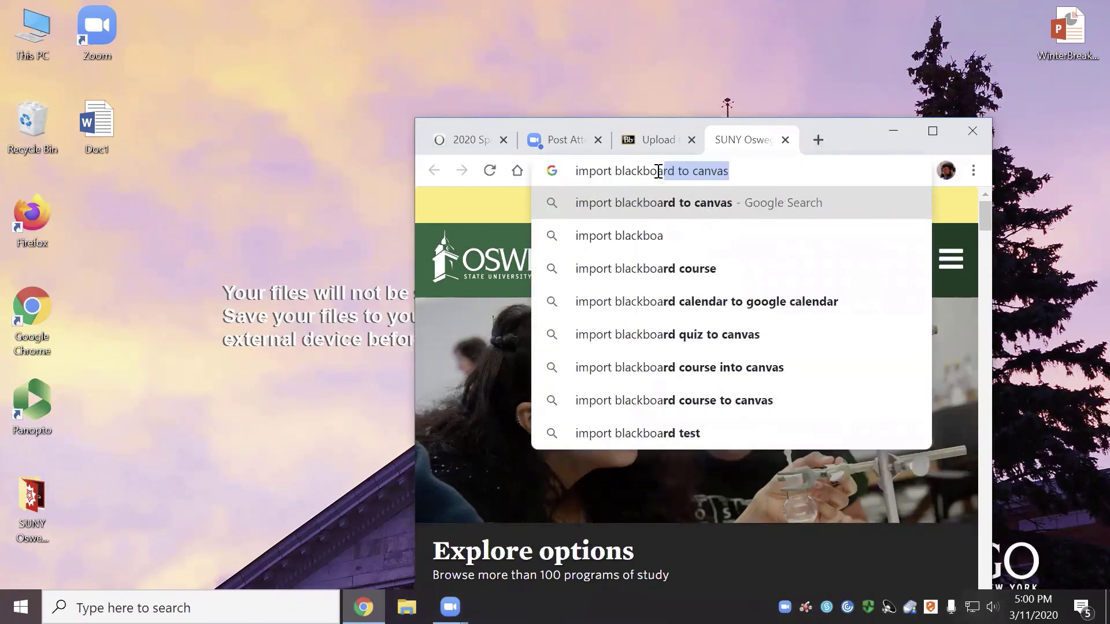
text(rd learn question)
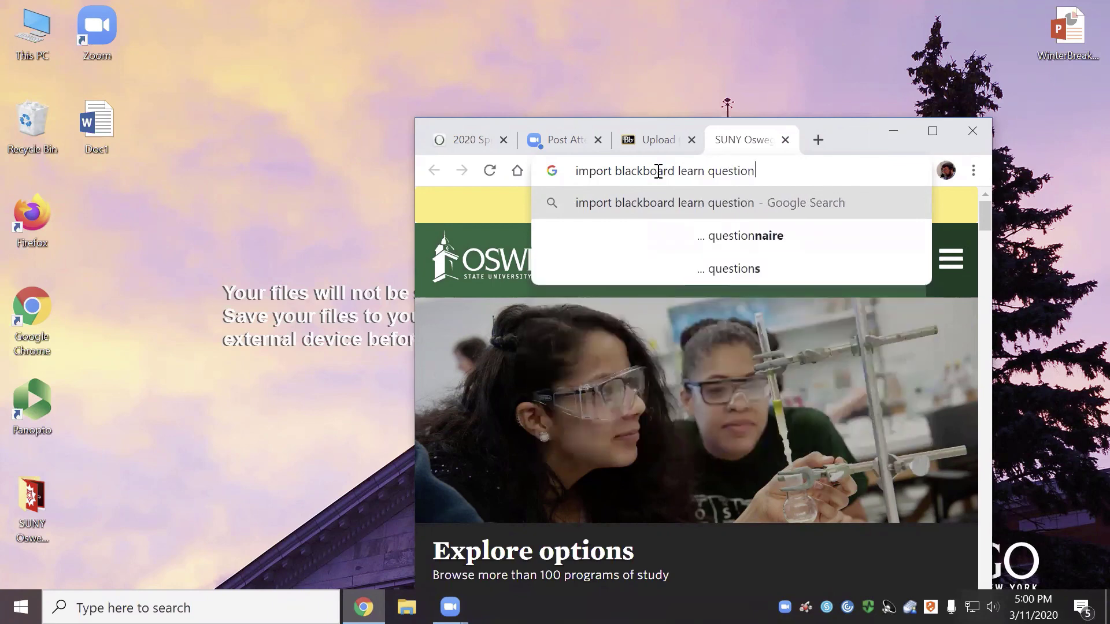
key(Return)
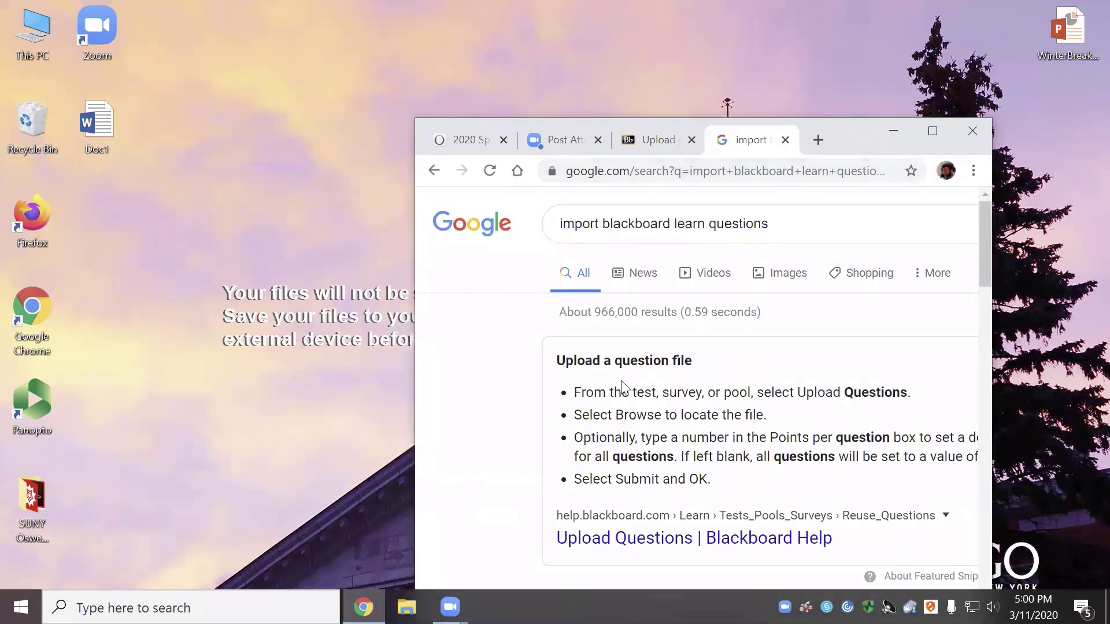
Open the 'Upload Questions | Blackboard Help' result from the search results
scroll(639, 393, down, 3)
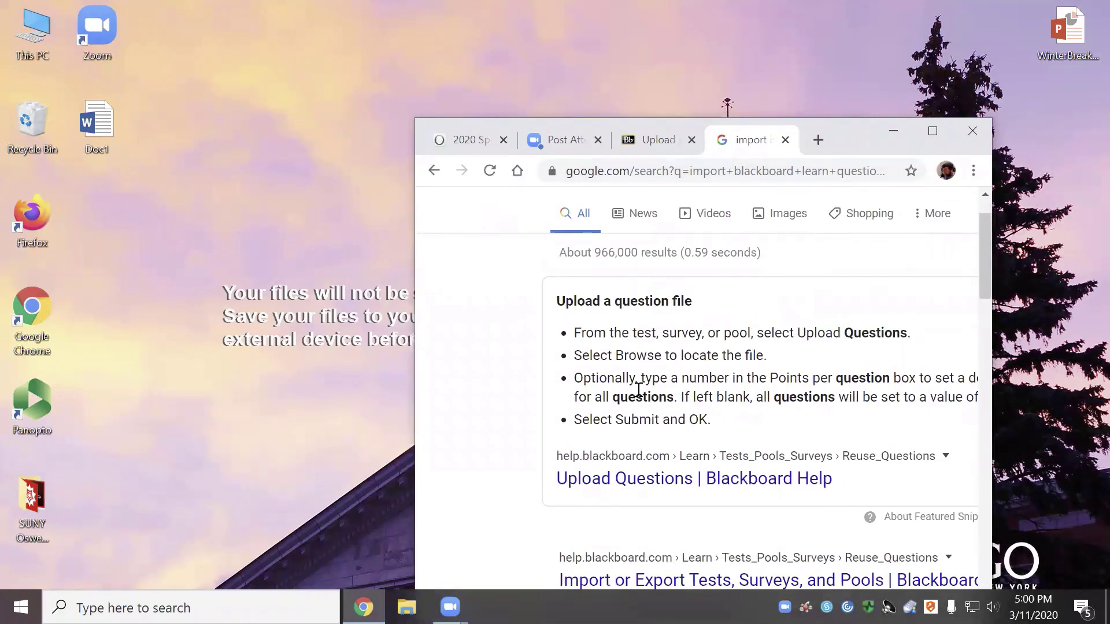
scroll(642, 398, down, 2)
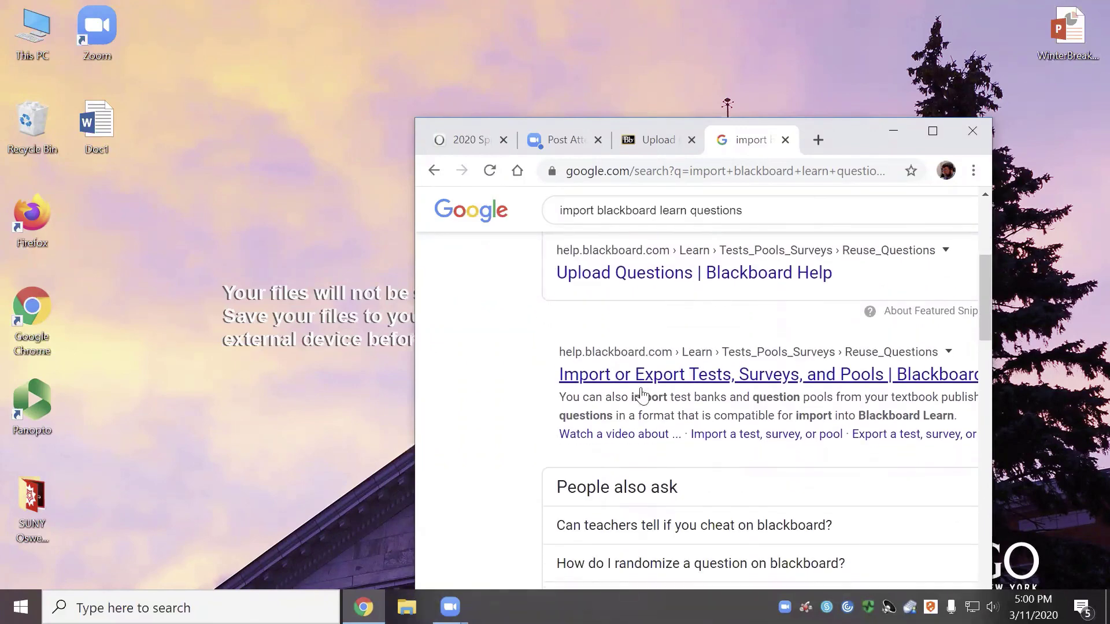
scroll(642, 394, down, 3)
scroll(642, 395, down, 3)
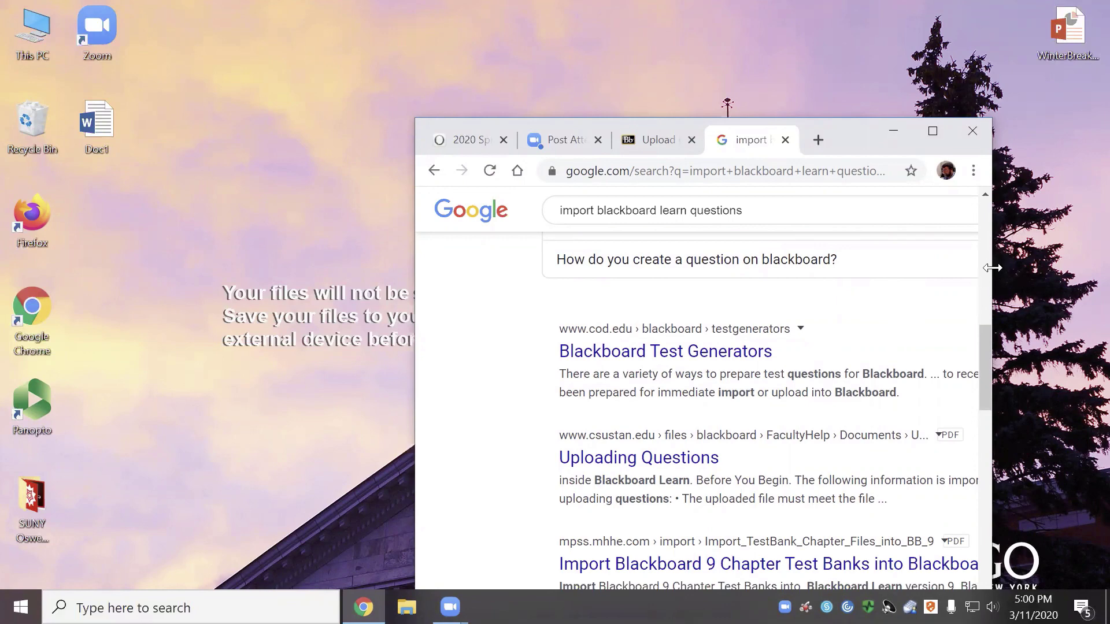
drag(992, 269, 1108, 269)
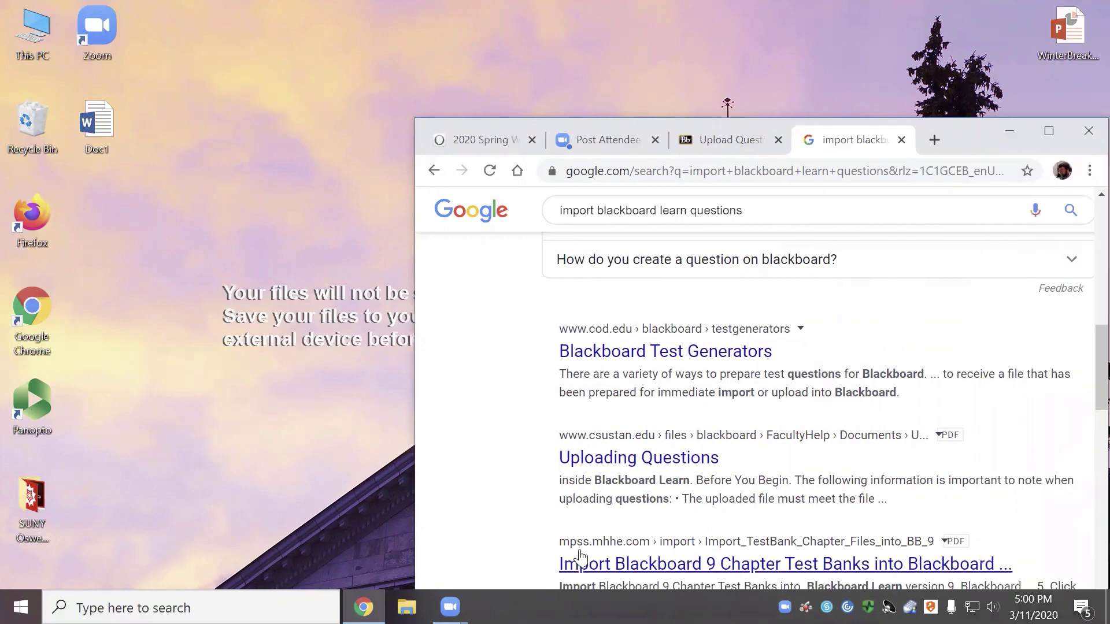
scroll(572, 558, up, 4)
scroll(583, 554, up, 1)
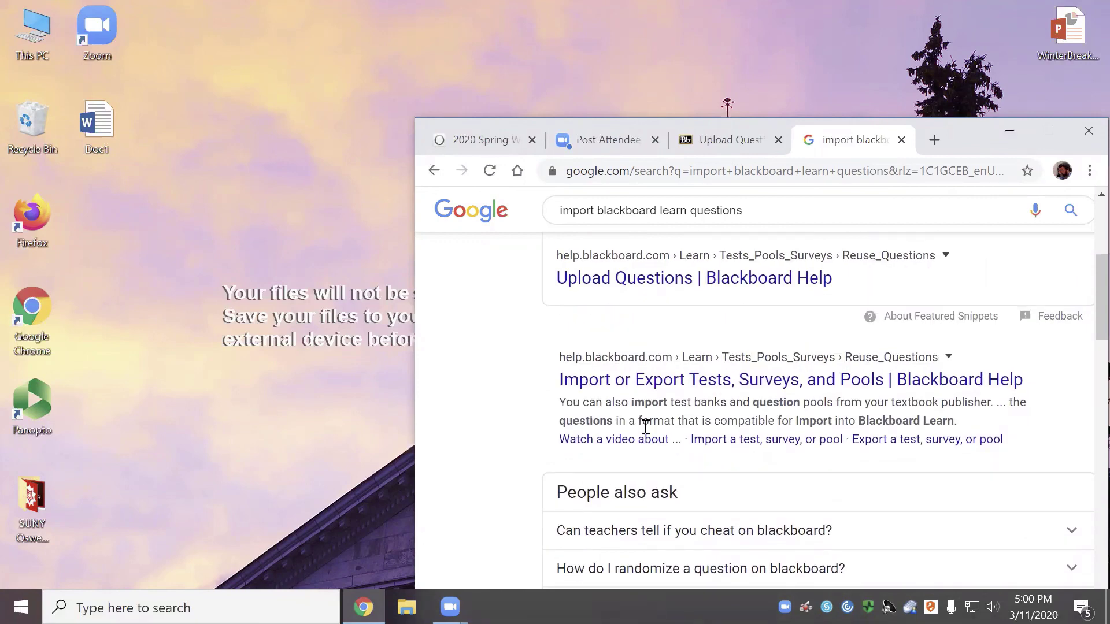
click(682, 278)
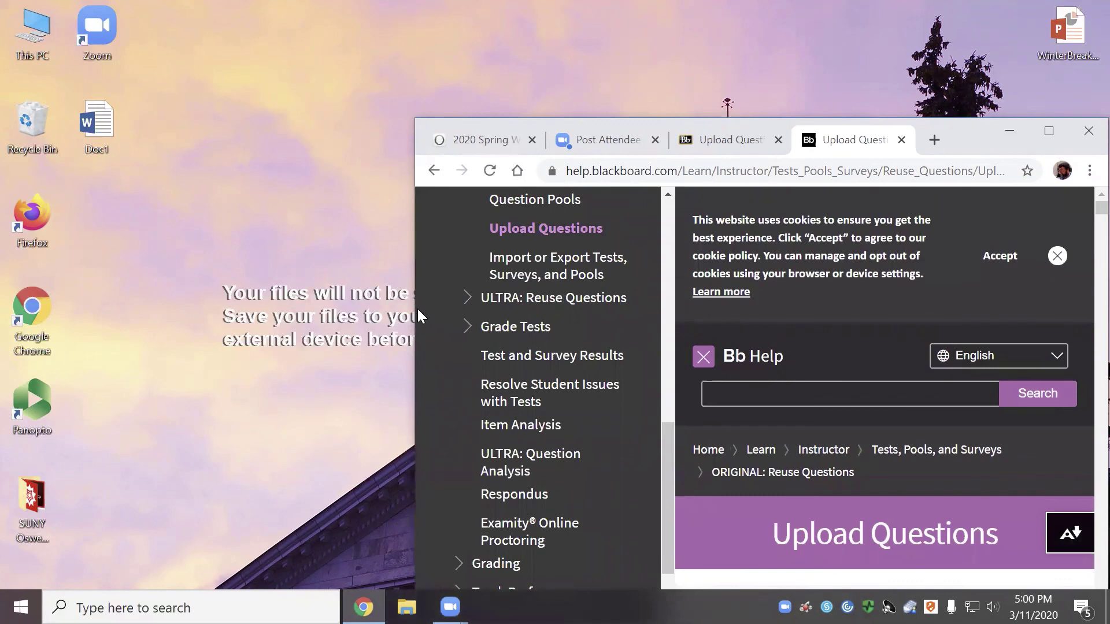
Widen the browser window and read the question file format rules down to 'Sample question file'
drag(417, 308, 3, 308)
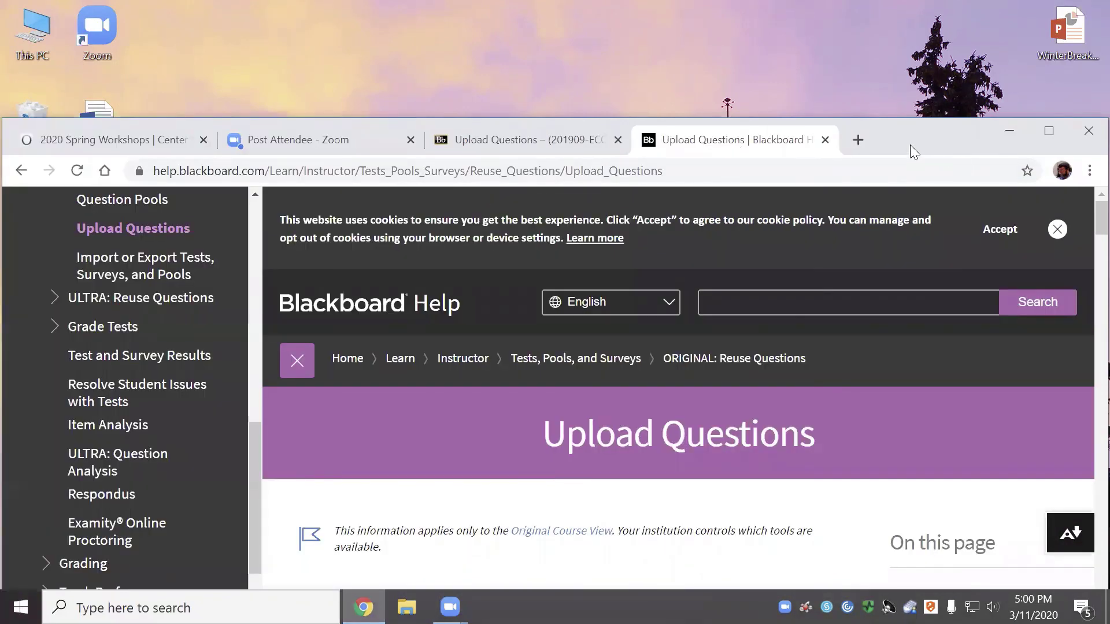
drag(910, 144, 877, 27)
scroll(614, 329, down, 9)
scroll(614, 329, down, 8)
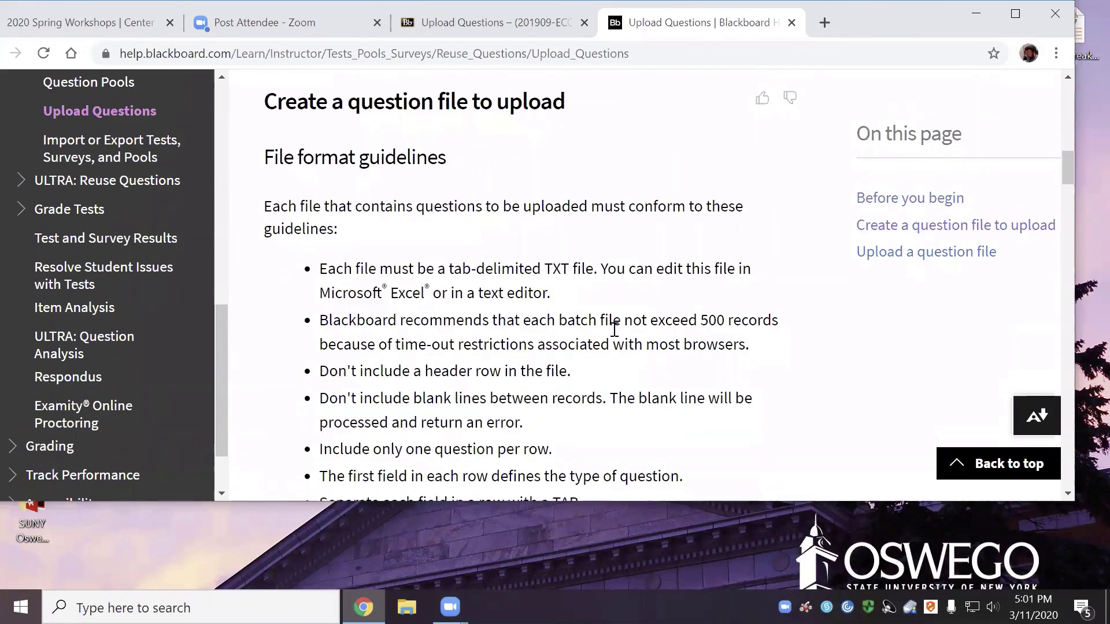
scroll(615, 330, down, 3)
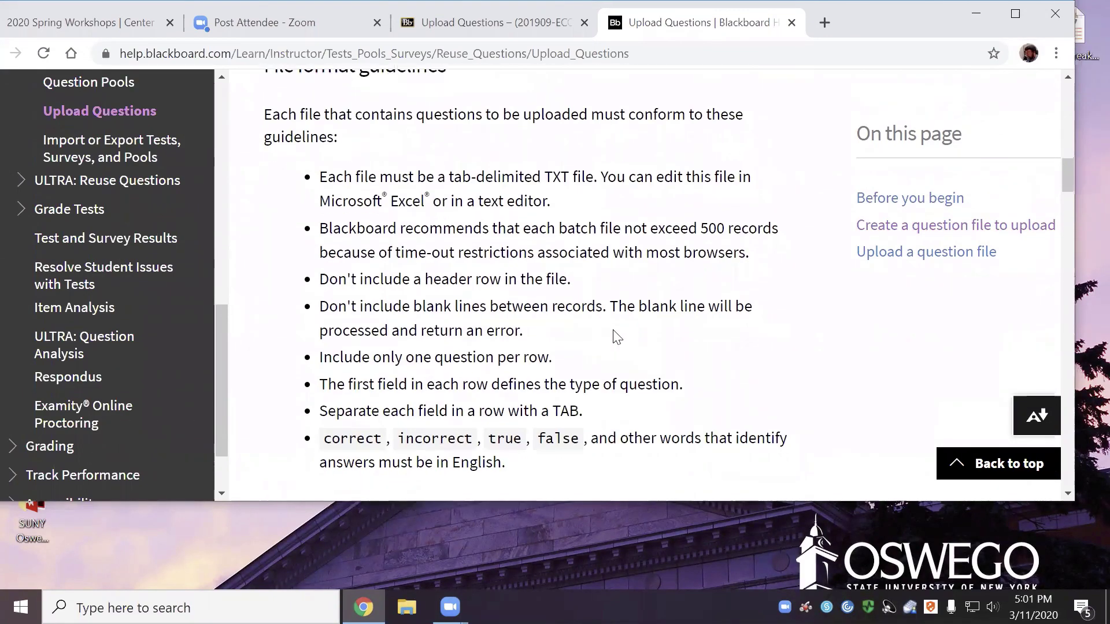
scroll(617, 335, down, 2)
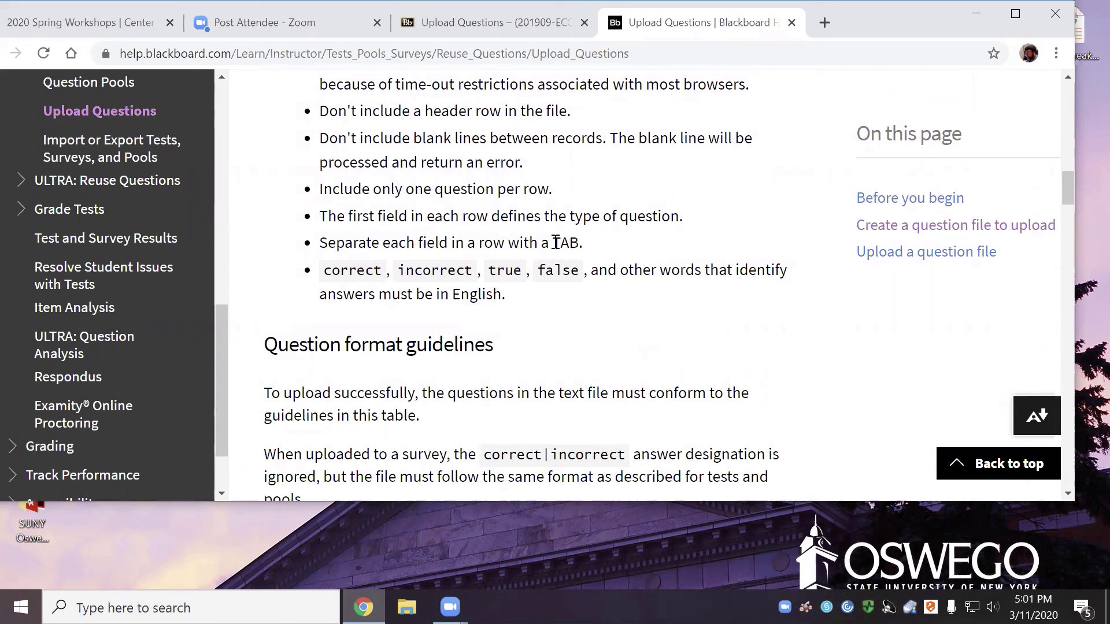
scroll(556, 305, down, 5)
scroll(556, 305, down, 7)
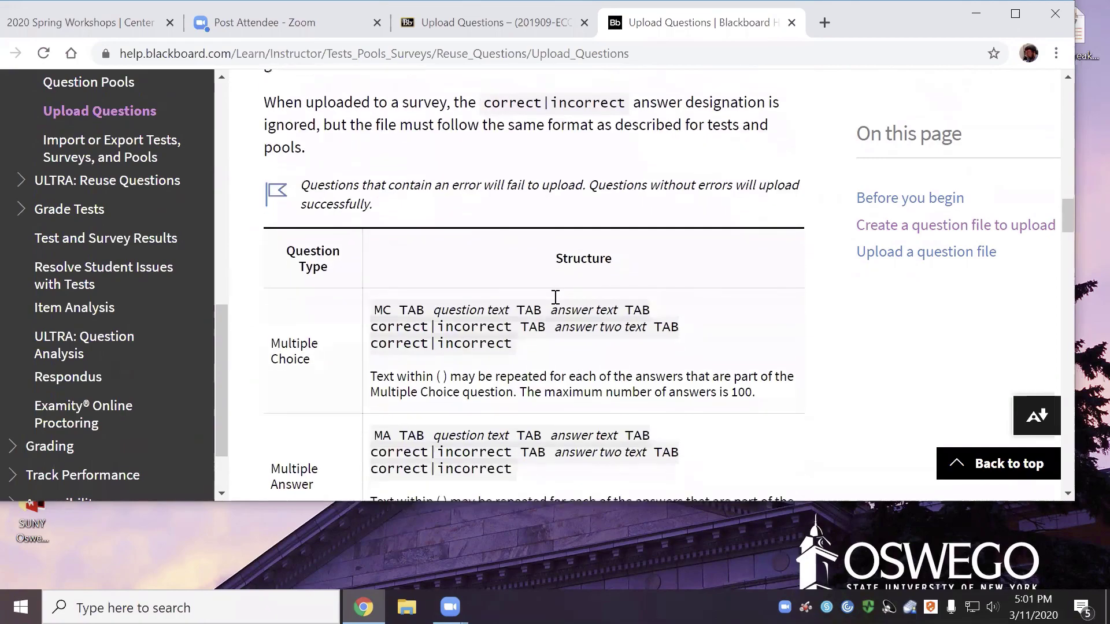
scroll(555, 297, down, 15)
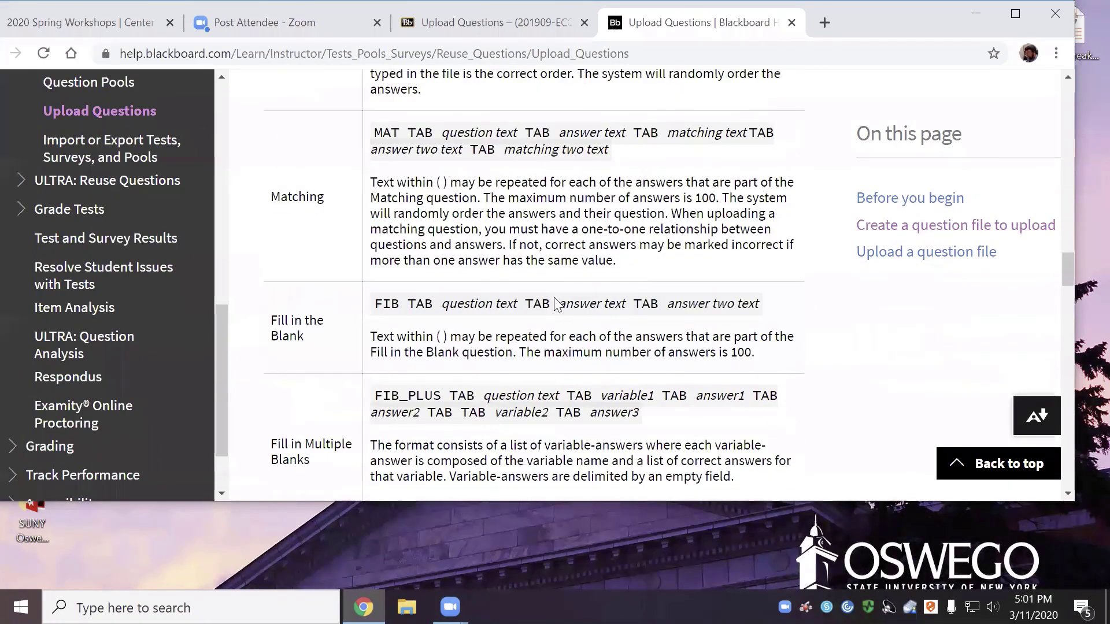
scroll(556, 304, down, 6)
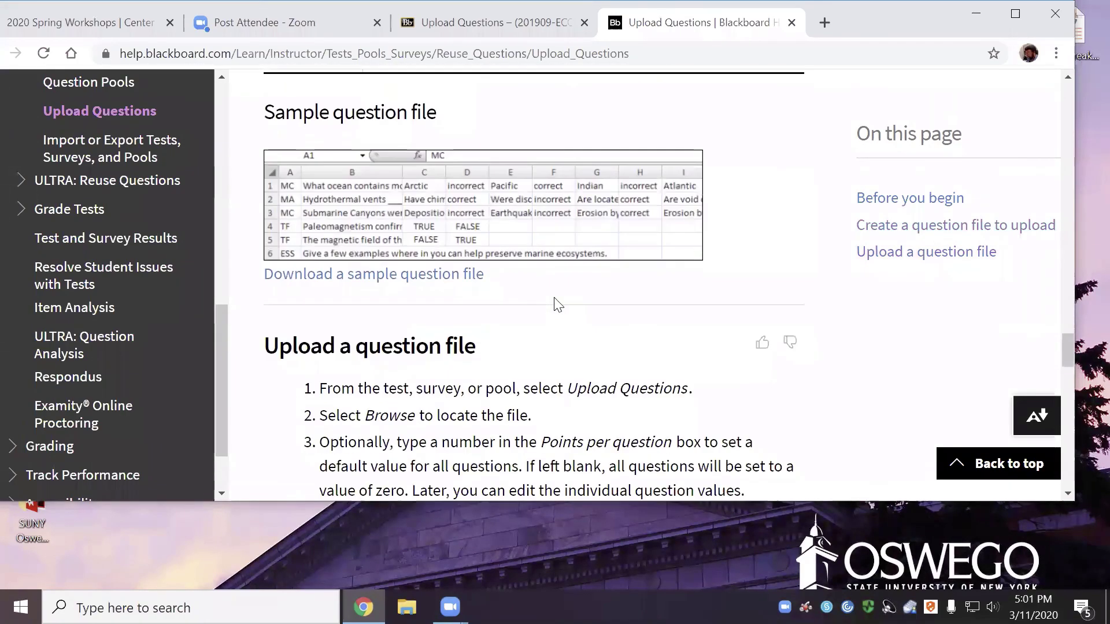